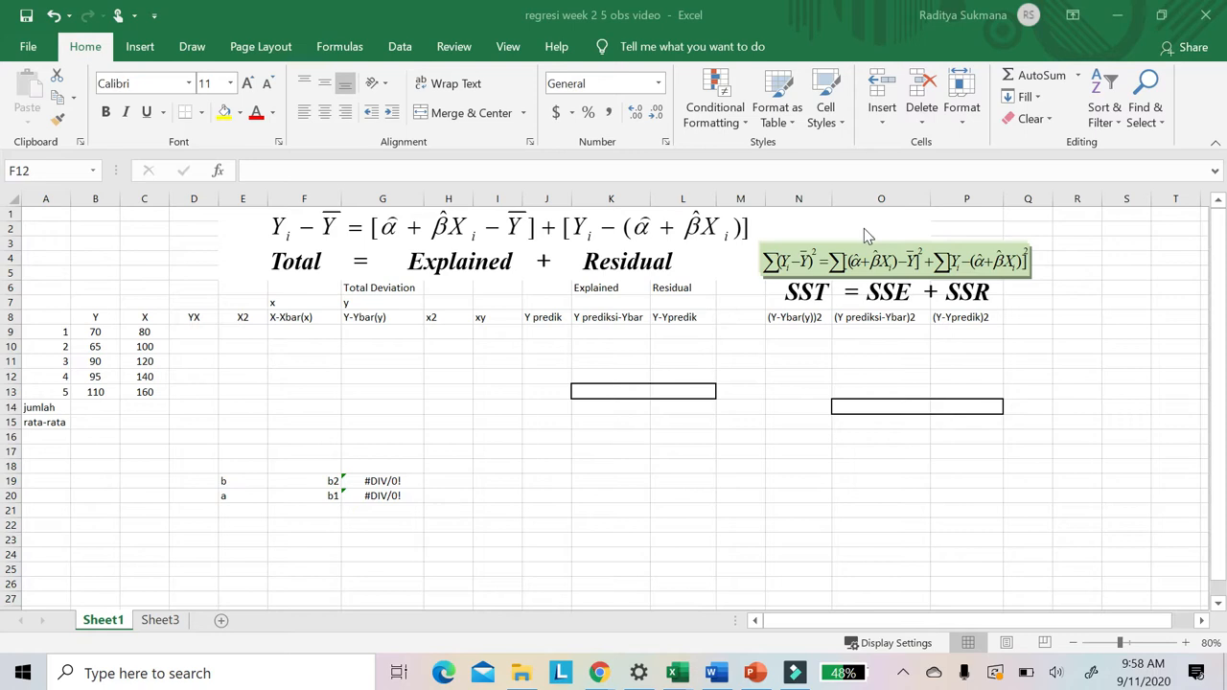
- Circle the word Total in the deviation equation with black ink, add a lead-in stroke, and underline Explained
drag(205, 256, 250, 255)
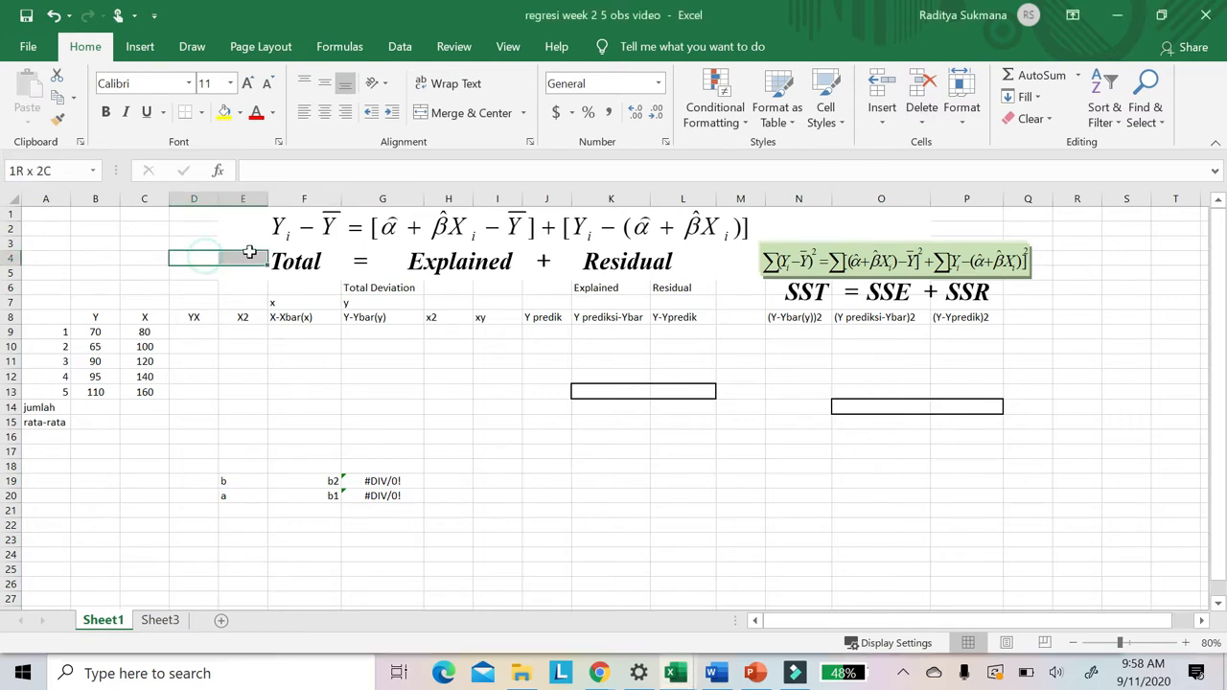
click(324, 251)
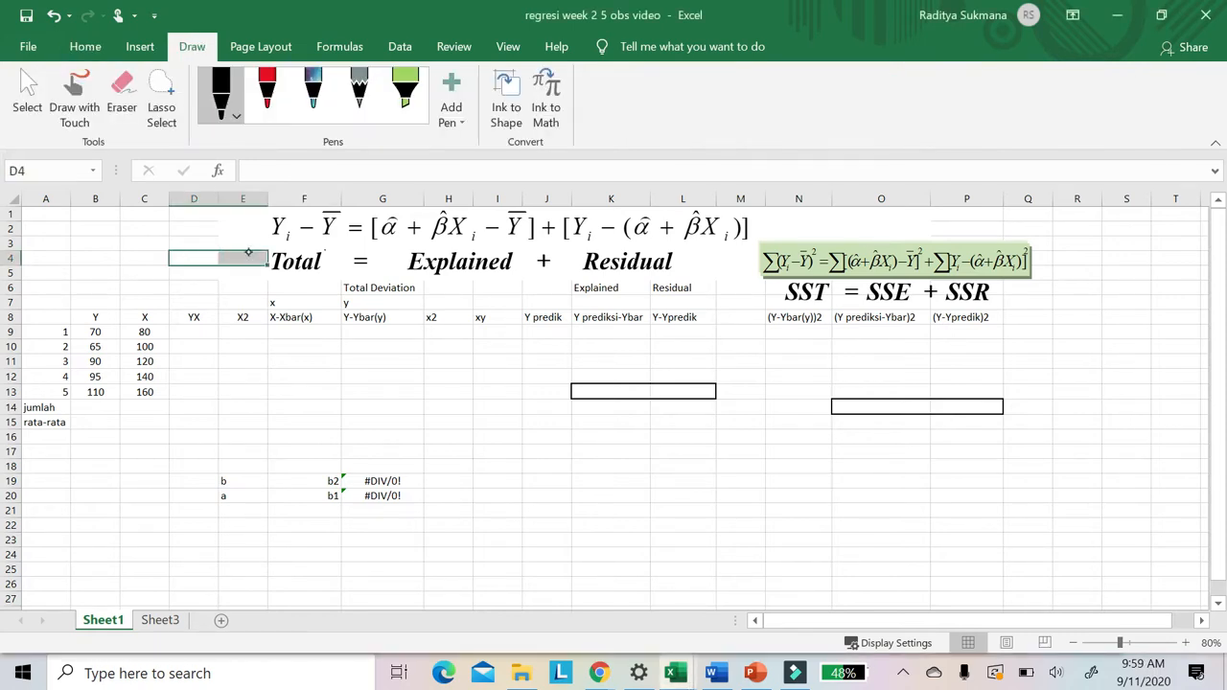
mouse_move(200, 261)
mouse_down()
mouse_move(251, 246)
mouse_move(251, 278)
mouse_move(305, 246)
mouse_up()
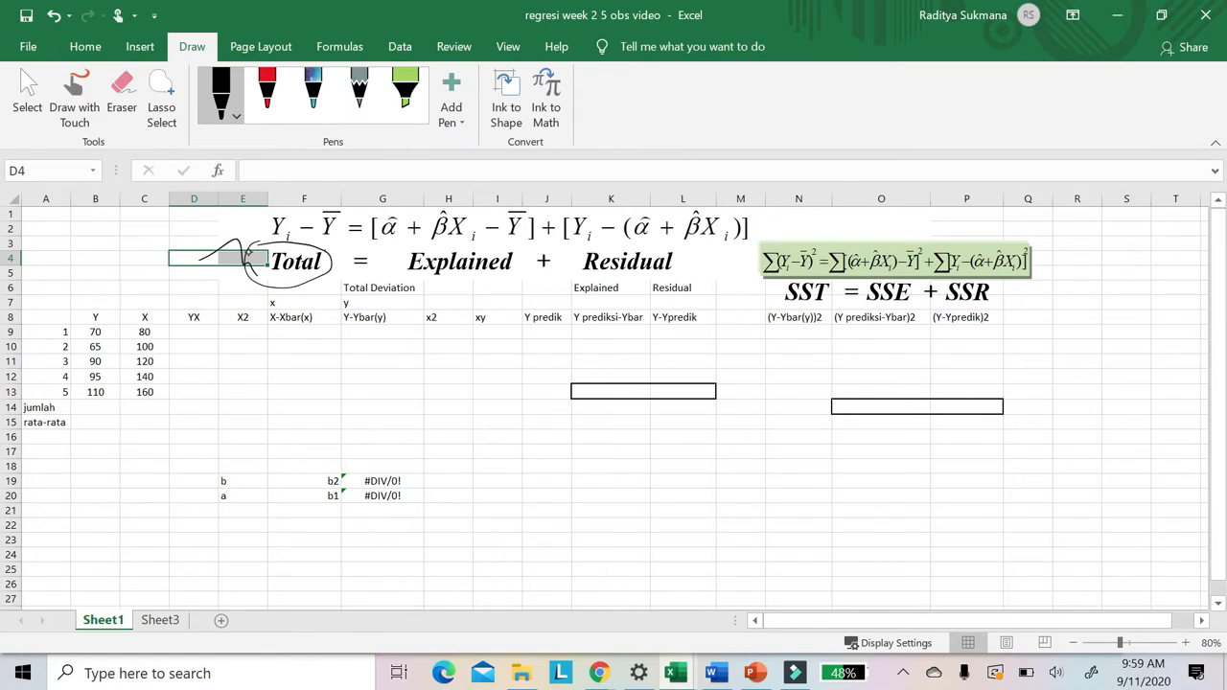
drag(453, 284, 489, 275)
click(407, 199)
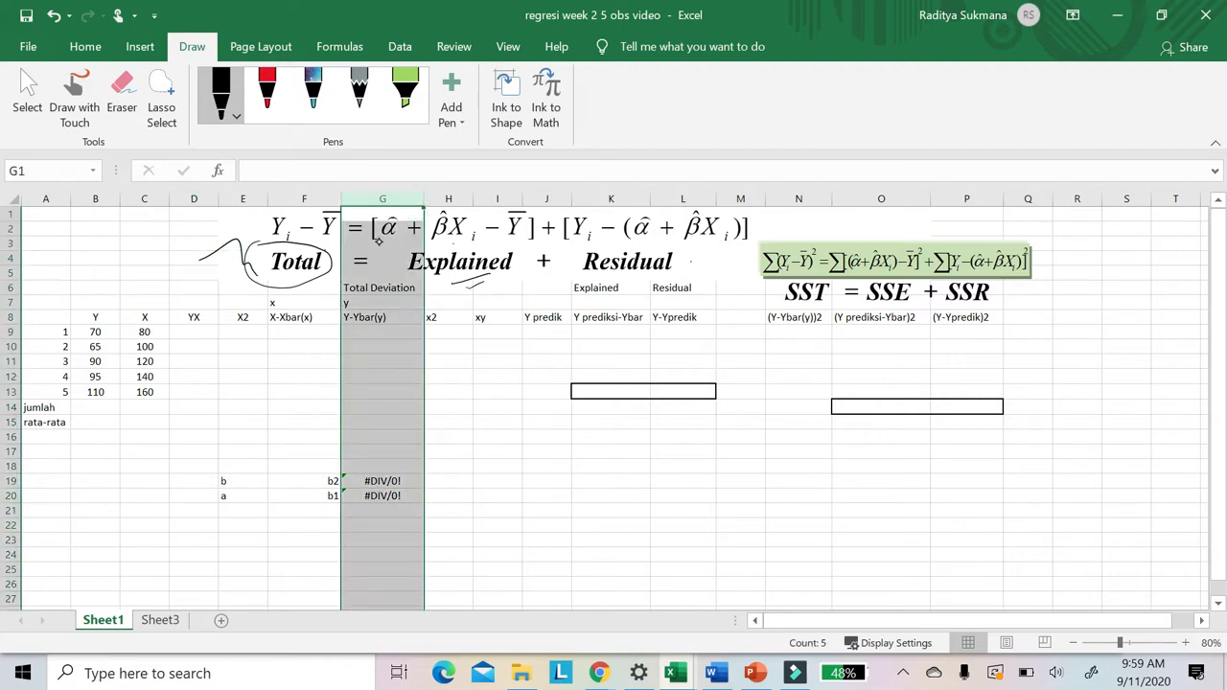
- Handwrite a circled Y-hat symbol in black ink over the empty cells above the Y data, and return to cell selection
click(221, 94)
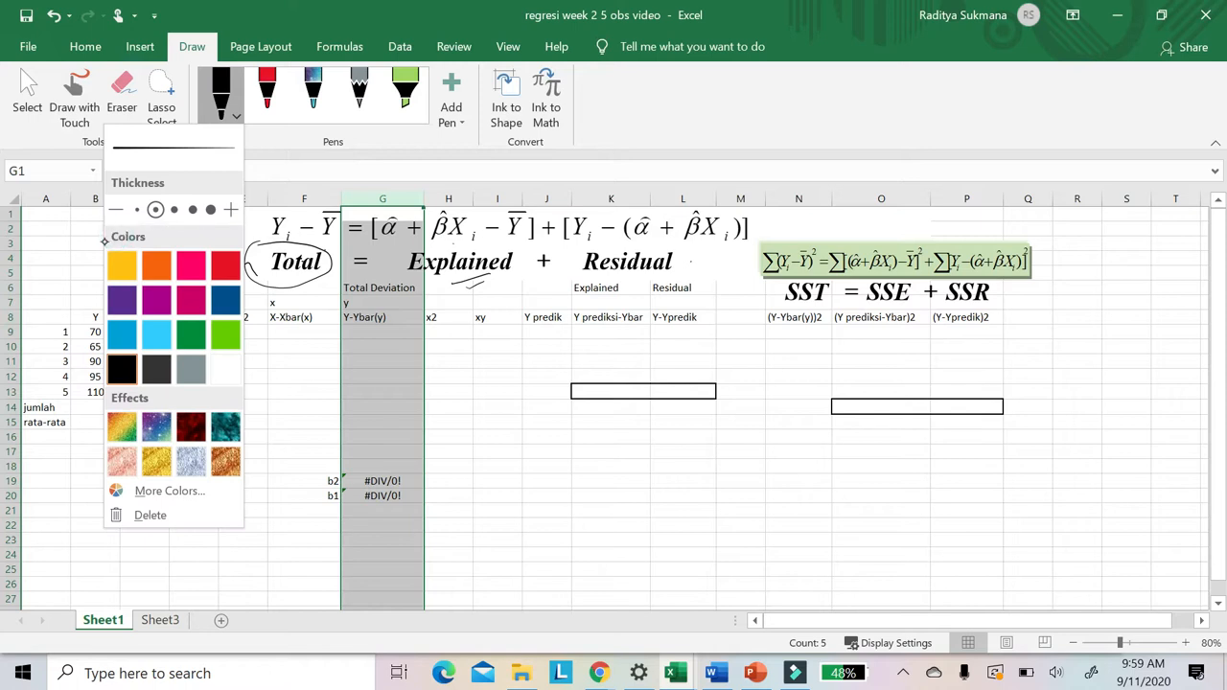
click(103, 241)
mouse_move(69, 237)
mouse_down()
mouse_move(94, 266)
mouse_move(75, 294)
mouse_up()
mouse_move(75, 223)
mouse_down()
mouse_move(57, 239)
mouse_move(96, 232)
mouse_up()
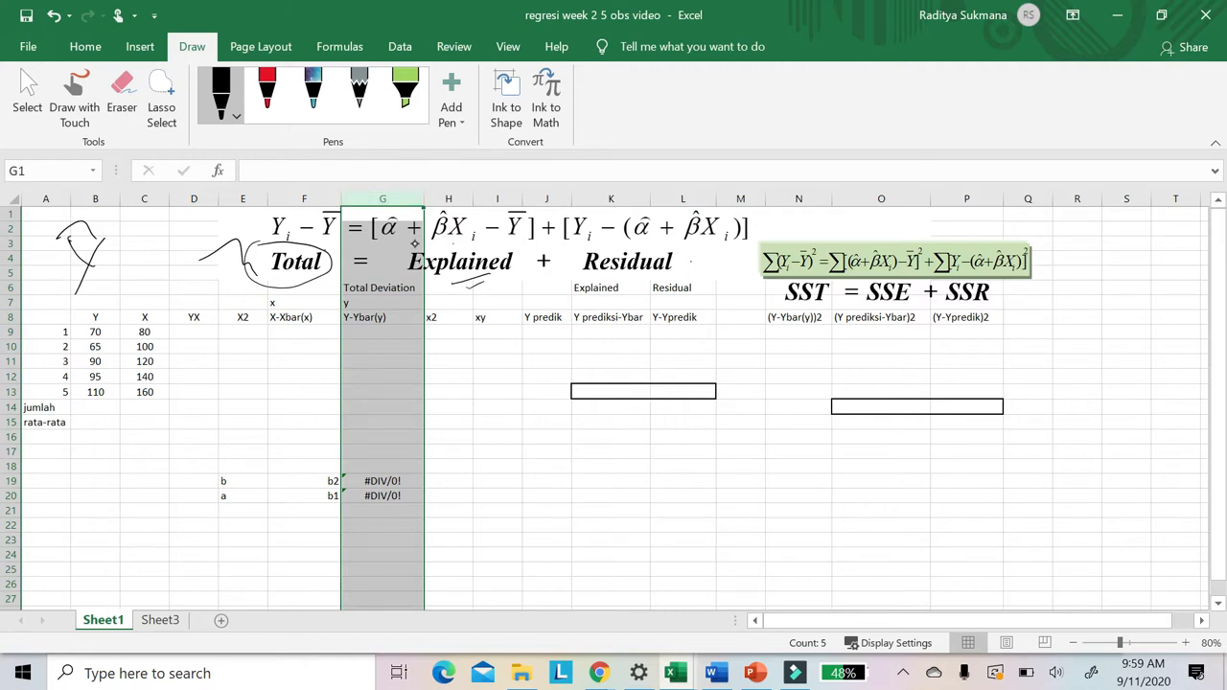
mouse_move(92, 223)
mouse_down()
mouse_move(117, 279)
mouse_move(98, 225)
mouse_up()
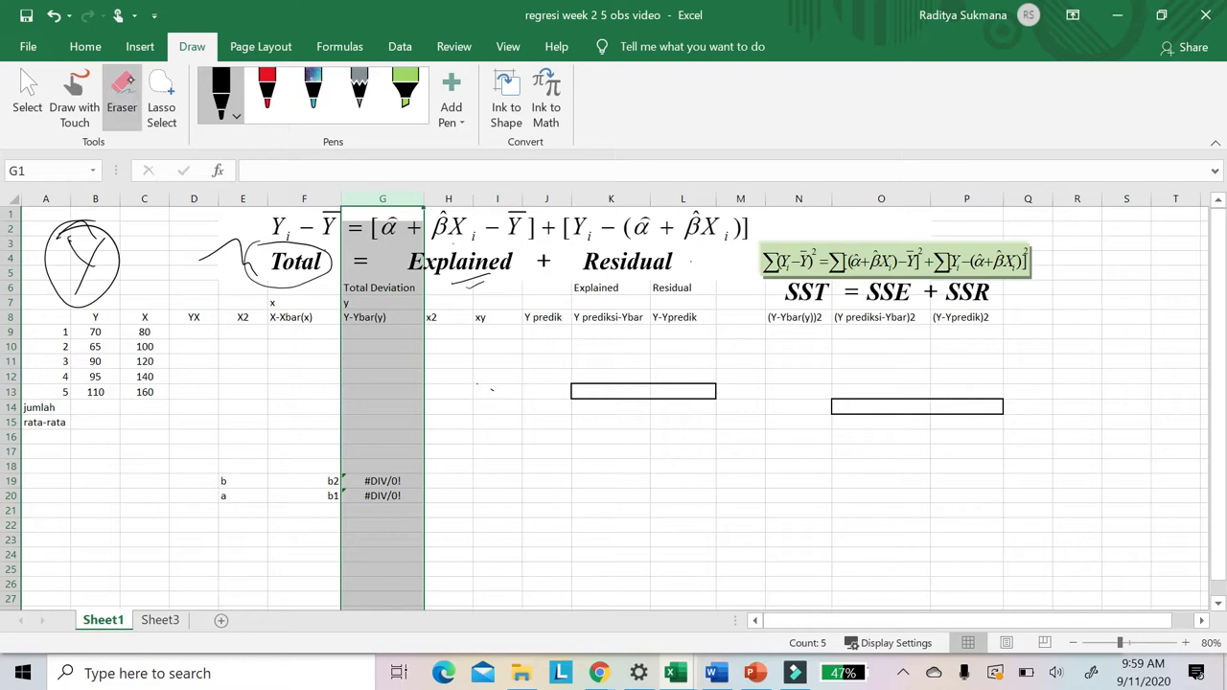
click(123, 91)
click(27, 86)
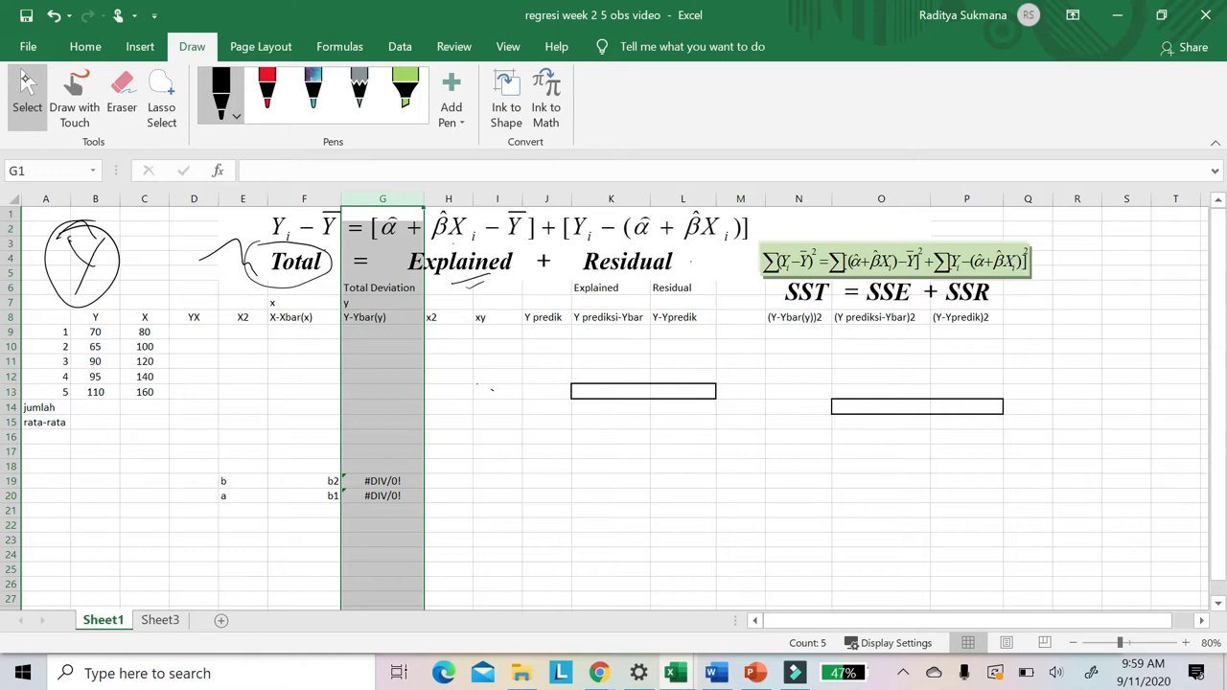
- Examine the first Y and X values and the row 7 and 8 column headings from Y through Y predik
click(98, 332)
key(Right)
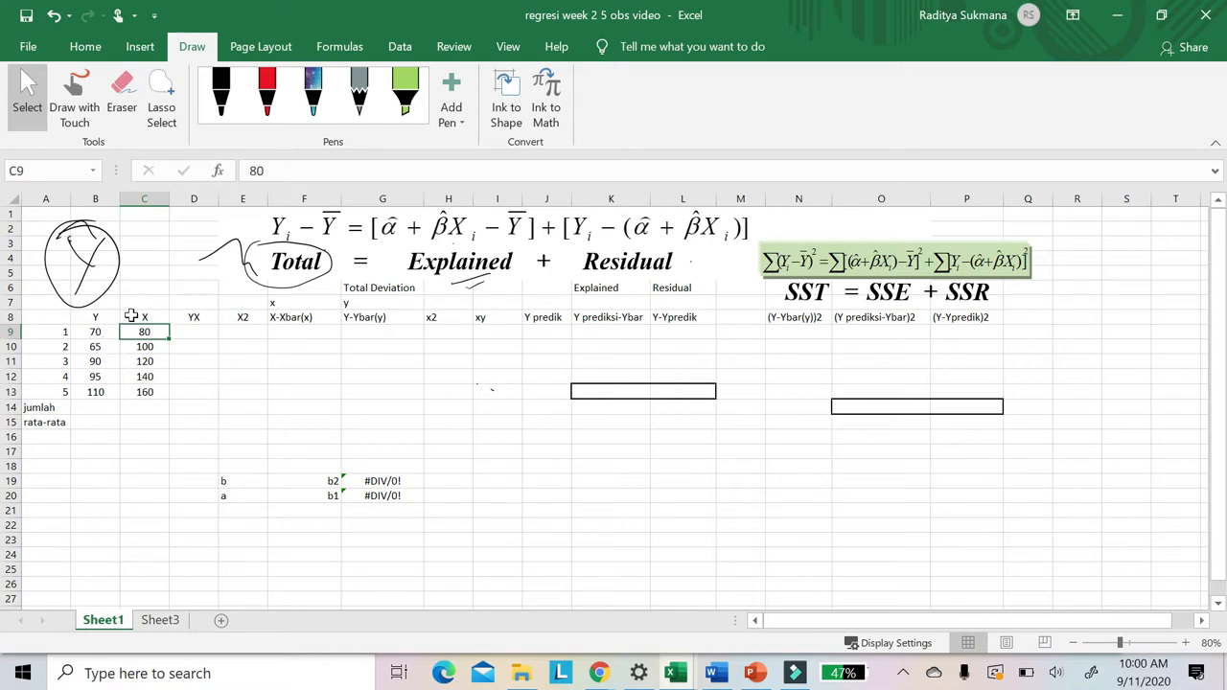
click(103, 317)
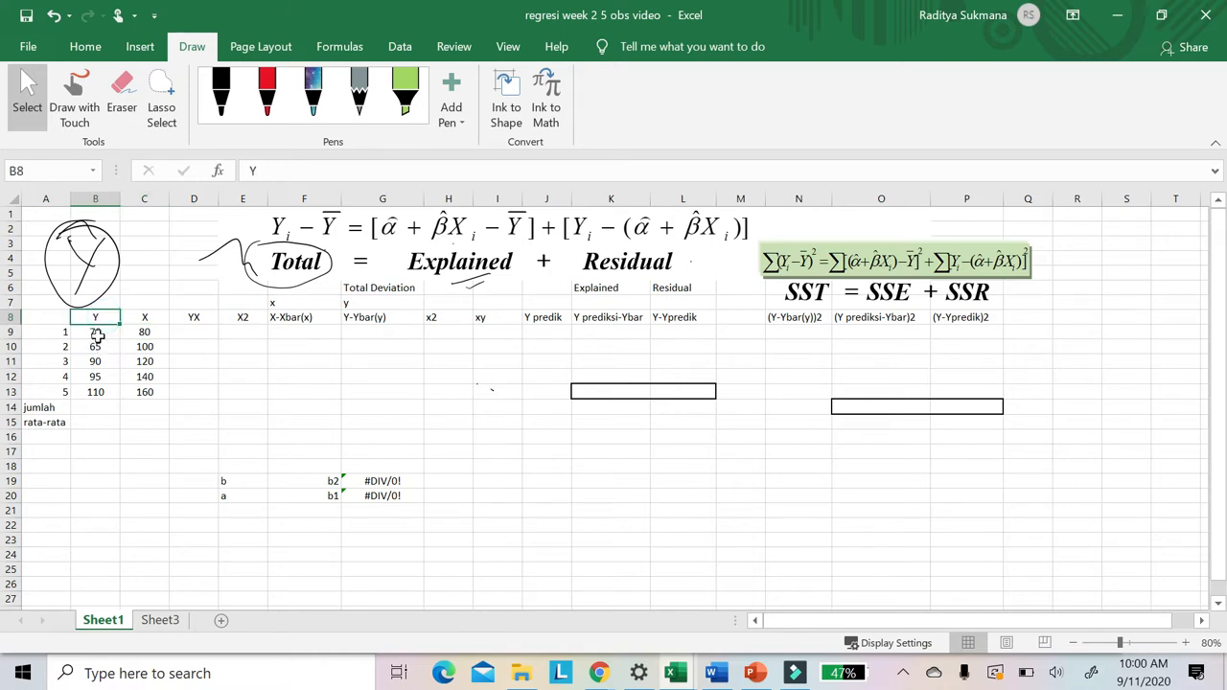
click(151, 316)
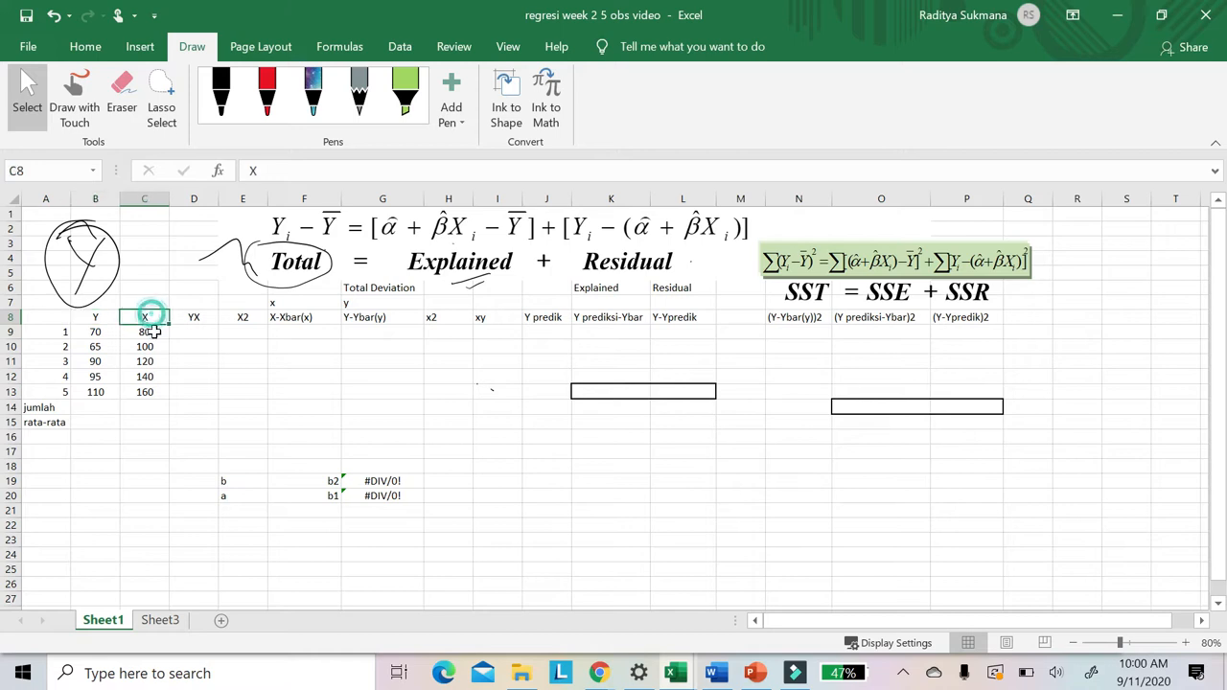
click(199, 318)
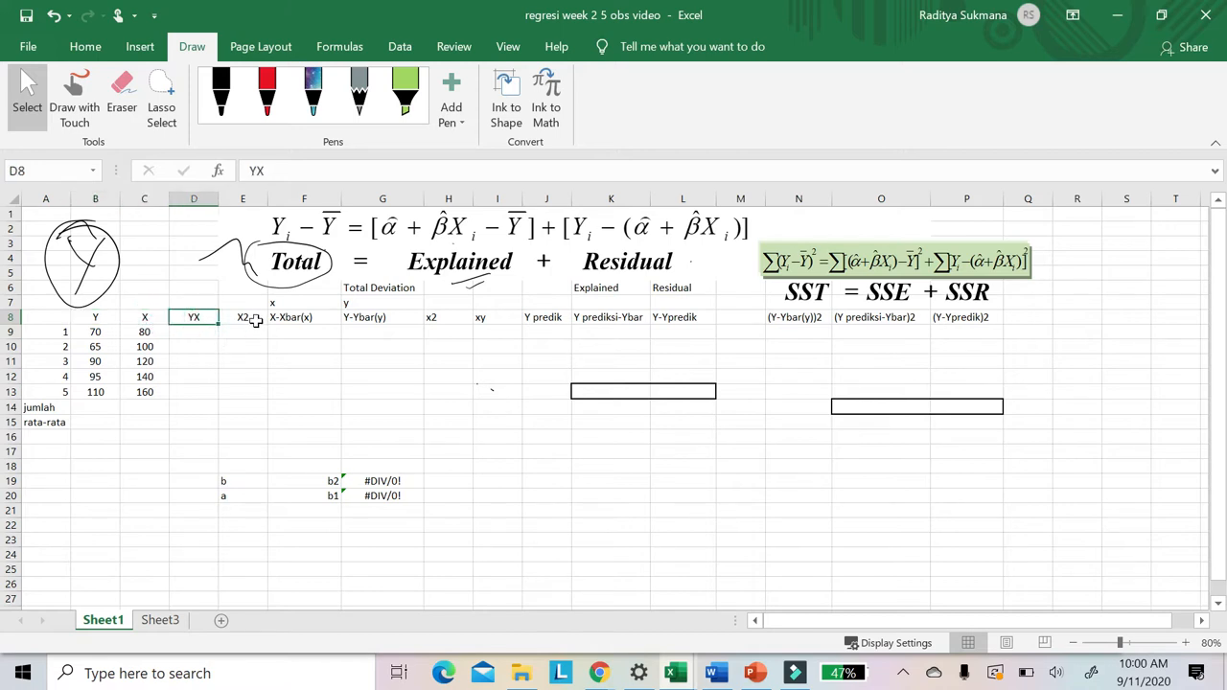
click(254, 319)
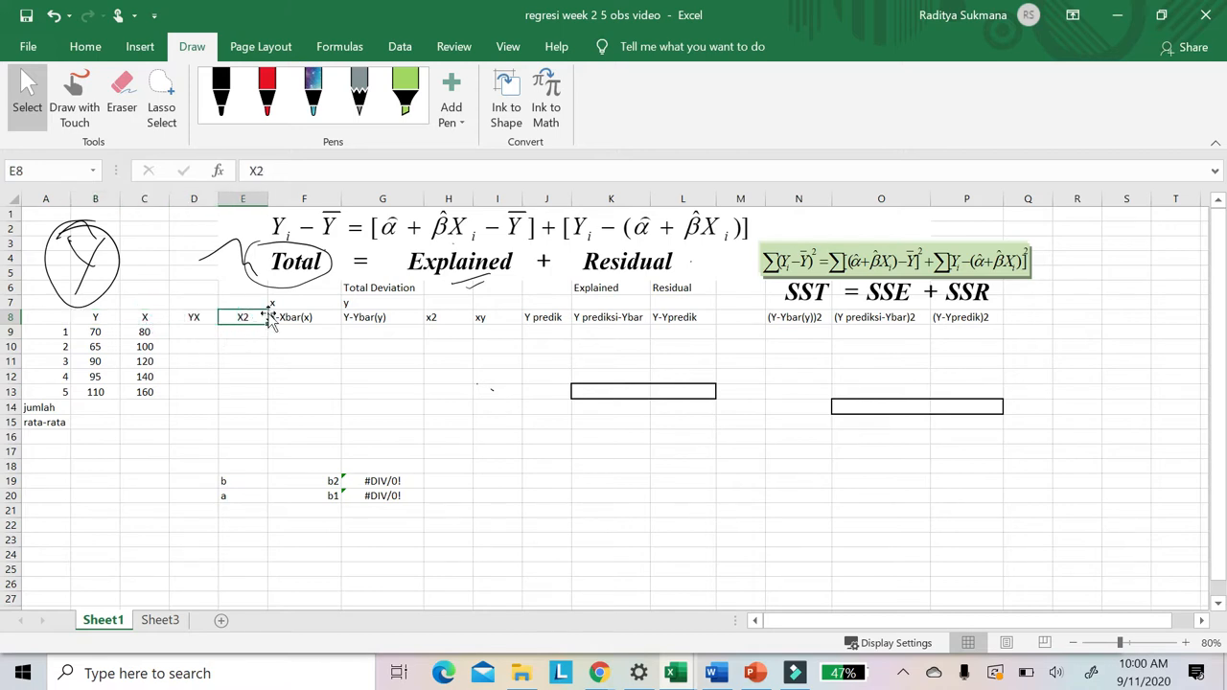
click(317, 320)
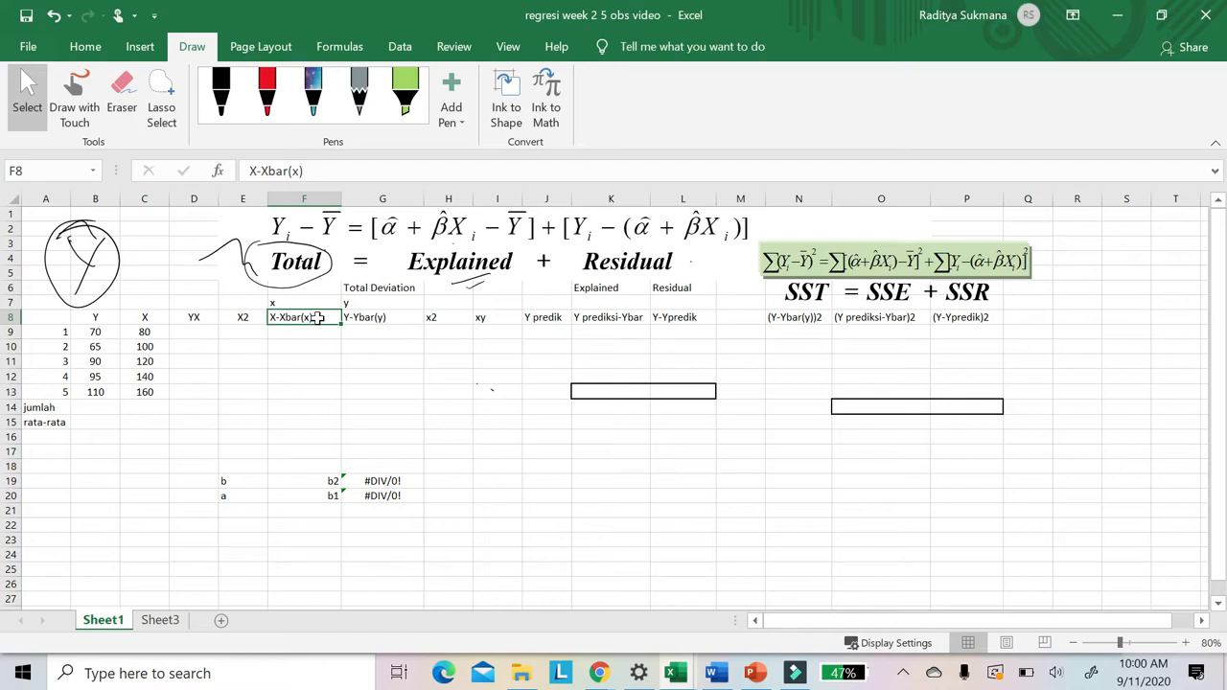
click(295, 302)
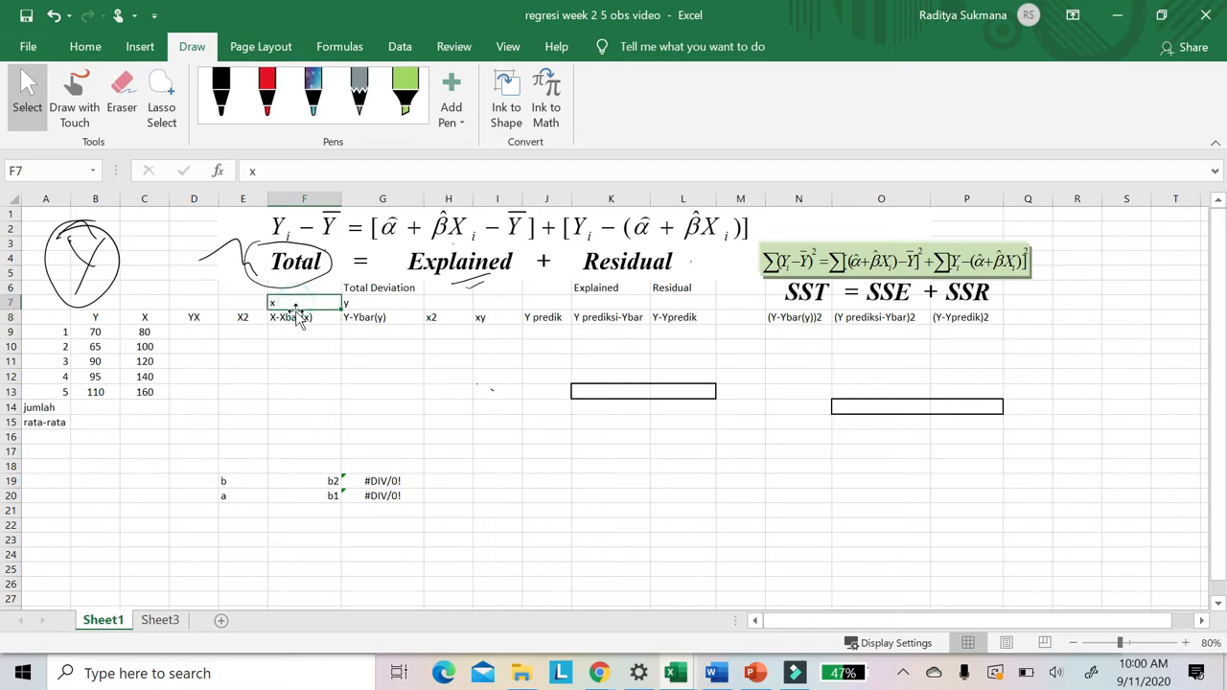
click(382, 317)
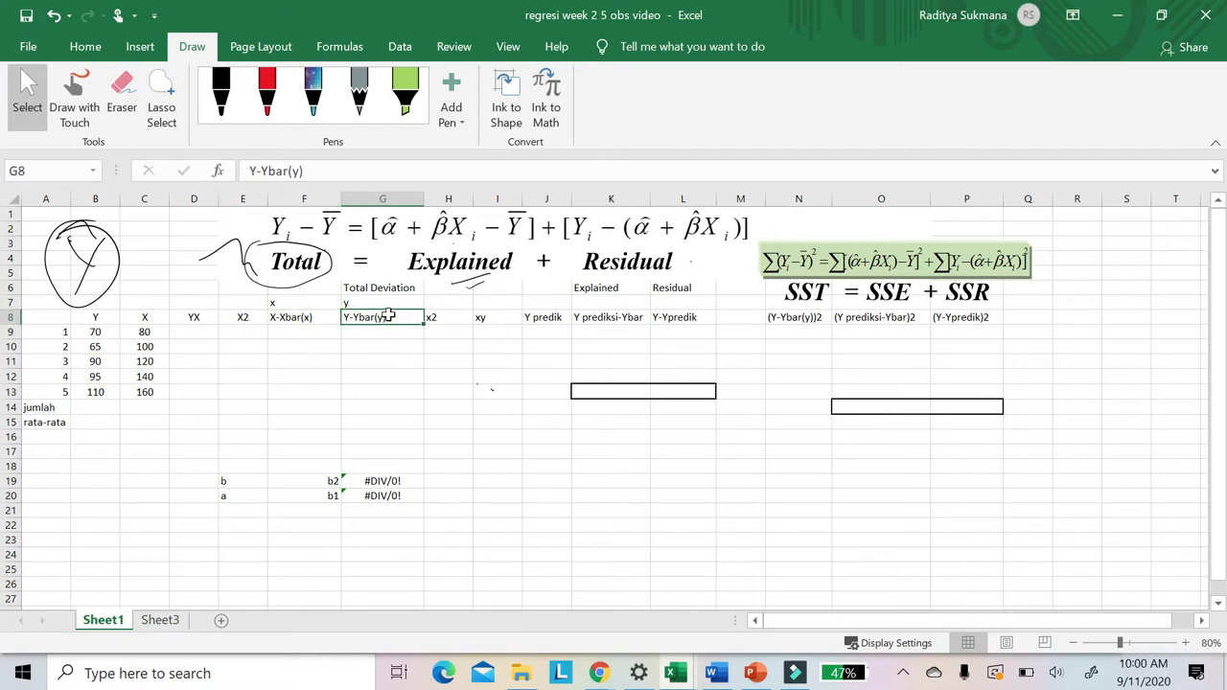
click(369, 302)
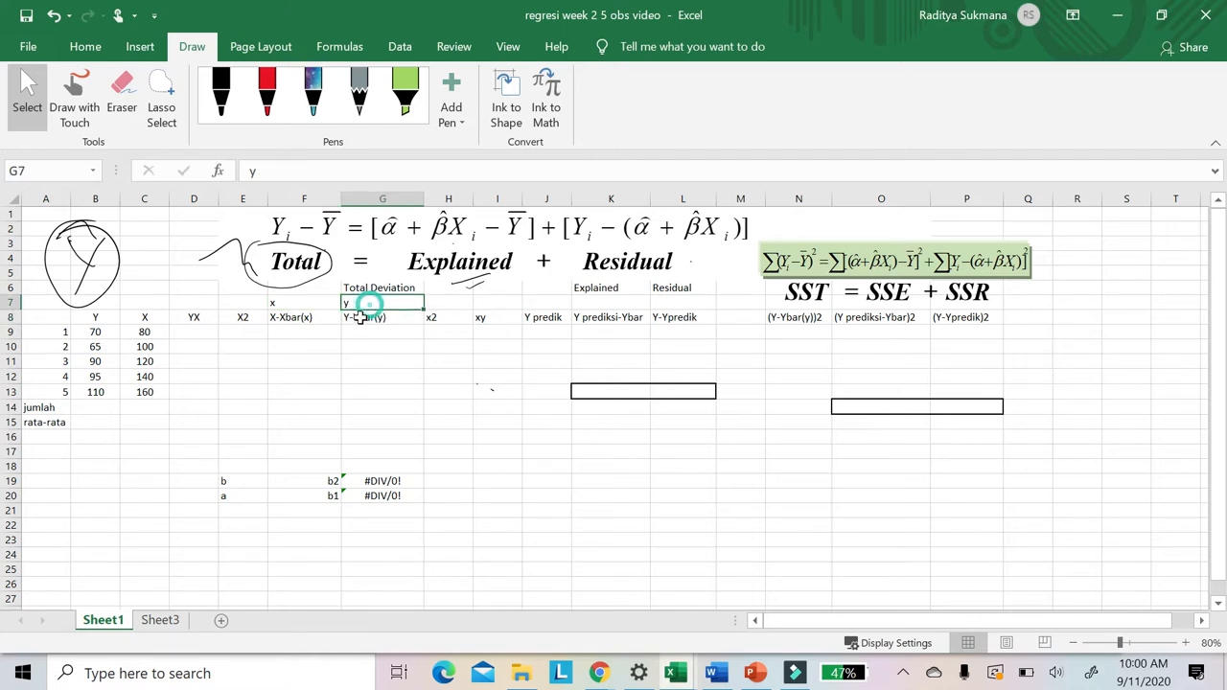
click(443, 318)
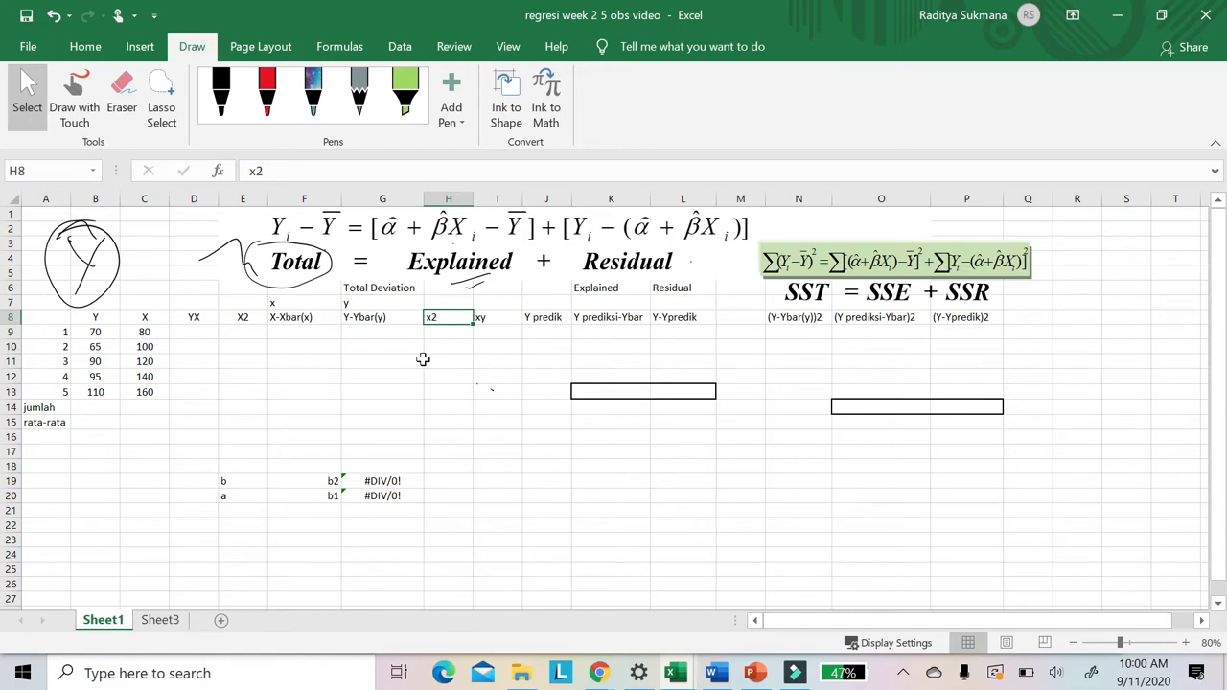
click(481, 324)
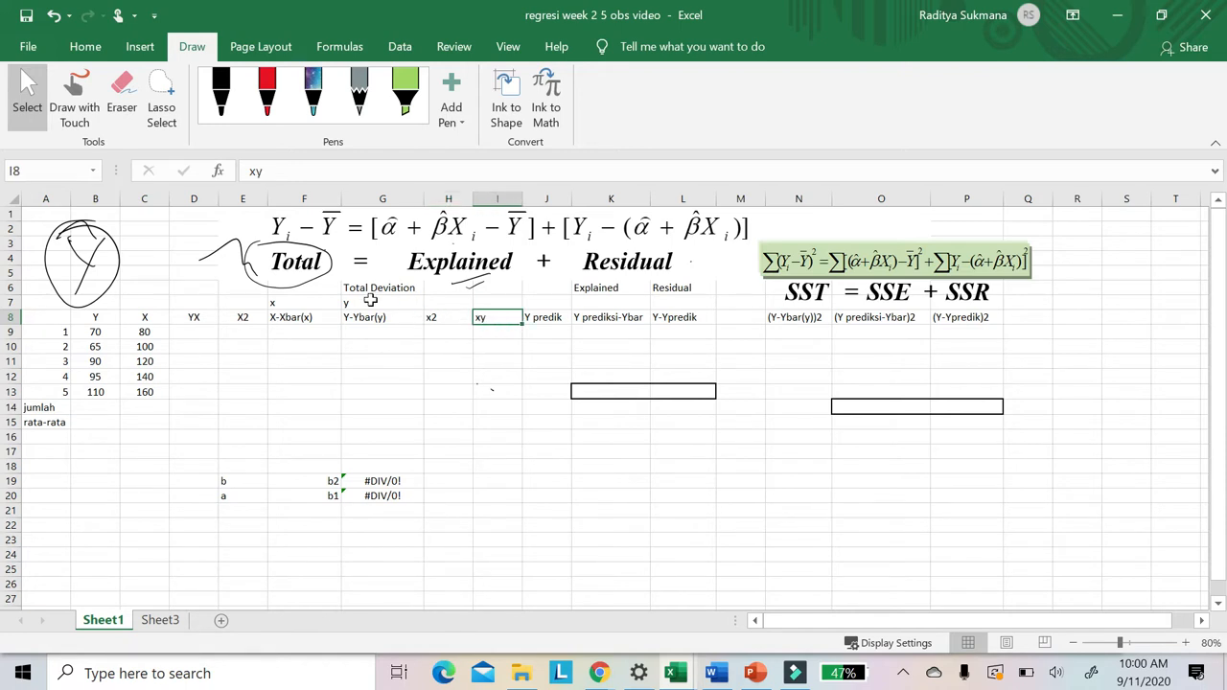
click(542, 320)
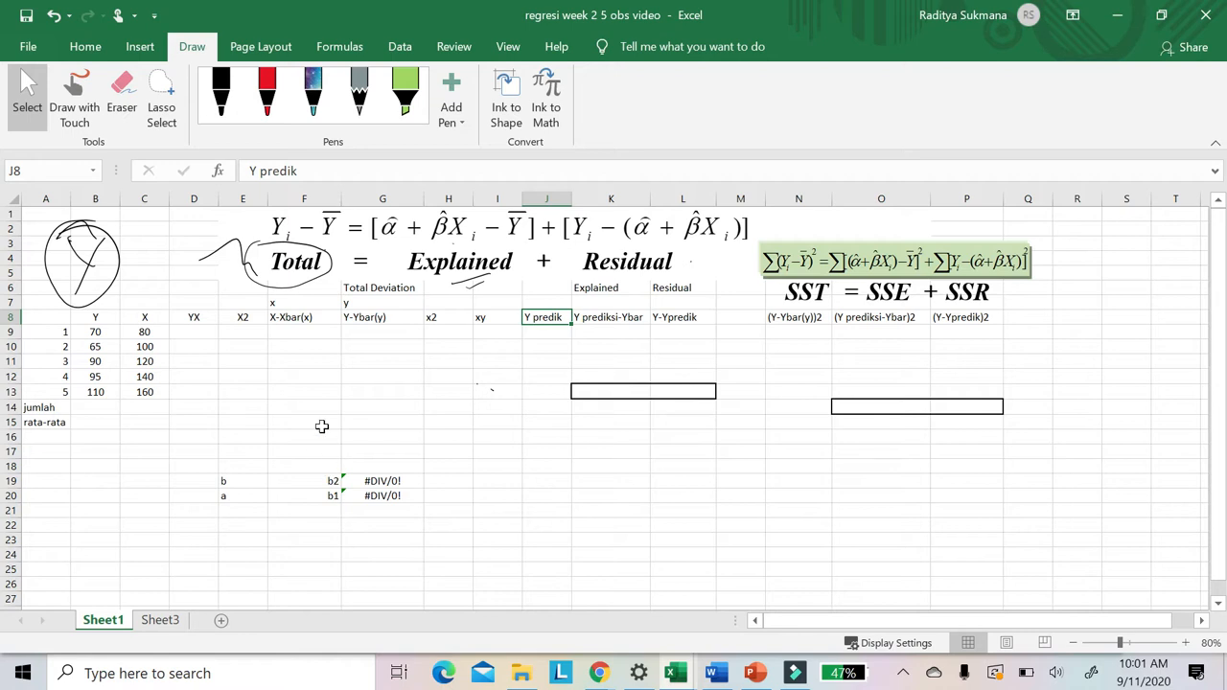
- Circle the b2 and b1 coefficient cells in black ink, and add ink marks under the Explained heading and beside both equations
click(220, 89)
mouse_move(353, 450)
mouse_down()
mouse_move(305, 513)
mouse_move(364, 438)
mouse_up()
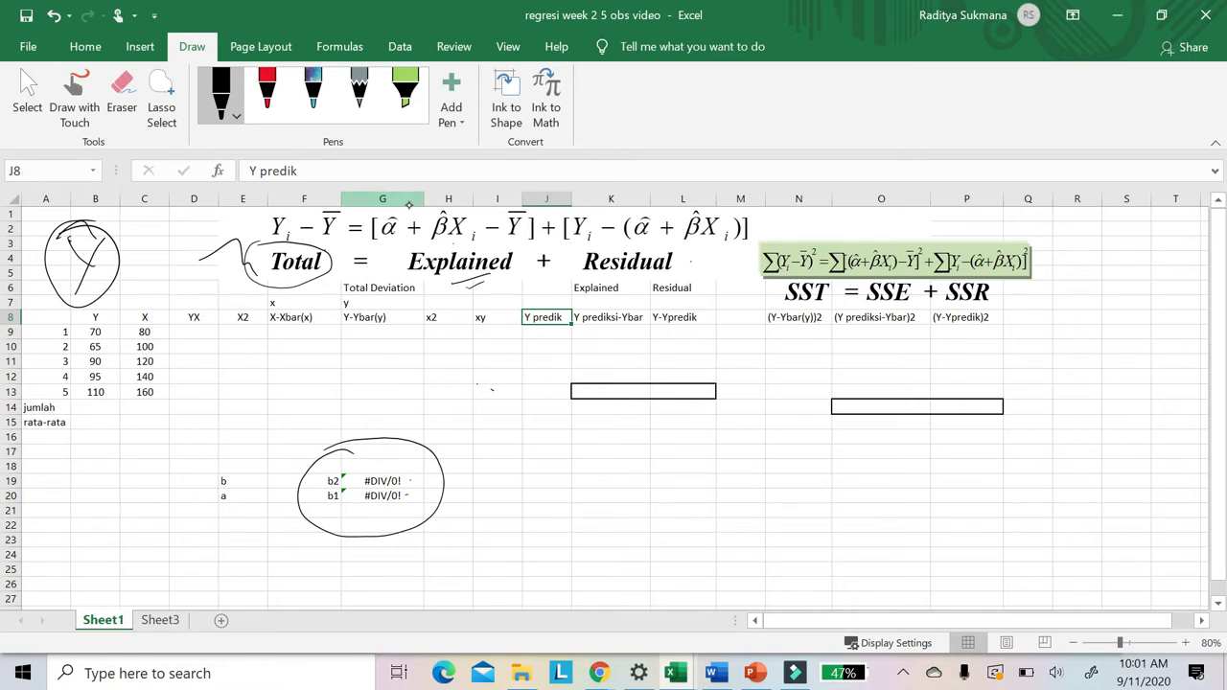
drag(610, 302, 626, 300)
drag(1097, 219, 1054, 231)
drag(161, 228, 217, 228)
click(27, 91)
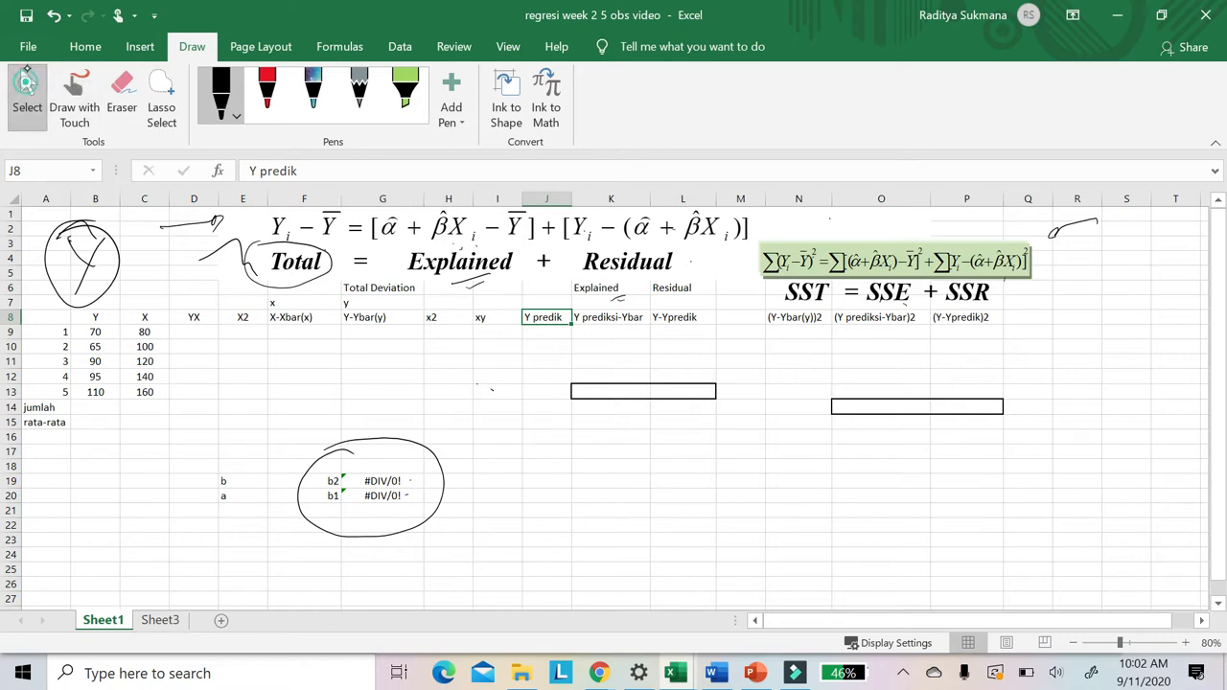
- Enter the formula =B9*C9 in D9 to compute the first YX product
click(194, 331)
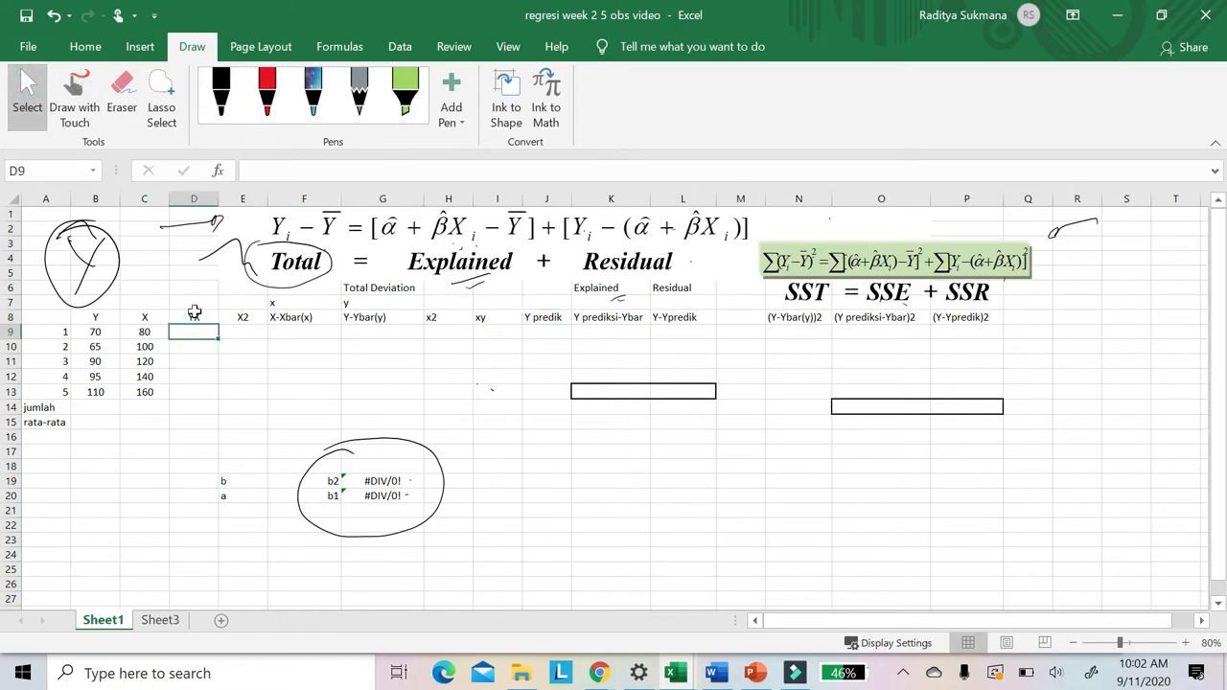
key(Left)
key(Left)
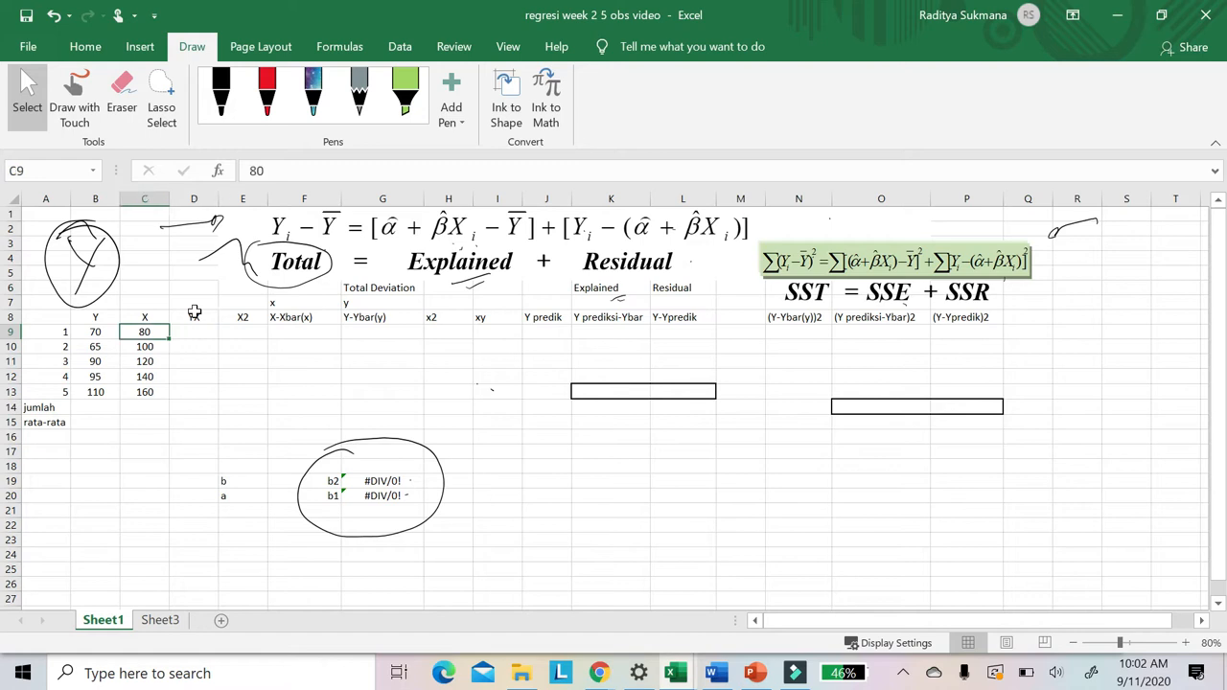
key(Right)
key(Right)
text(=)
key(Left)
key(Left)
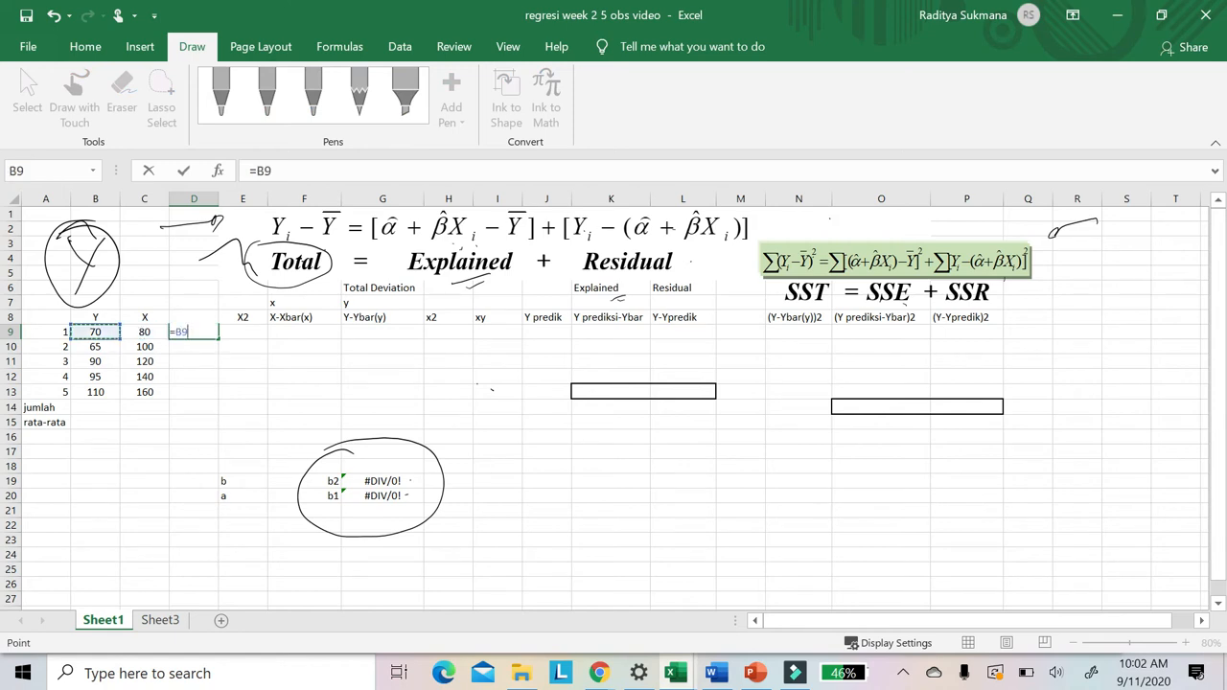
text(*)
key(Right)
key(Left)
key(Left)
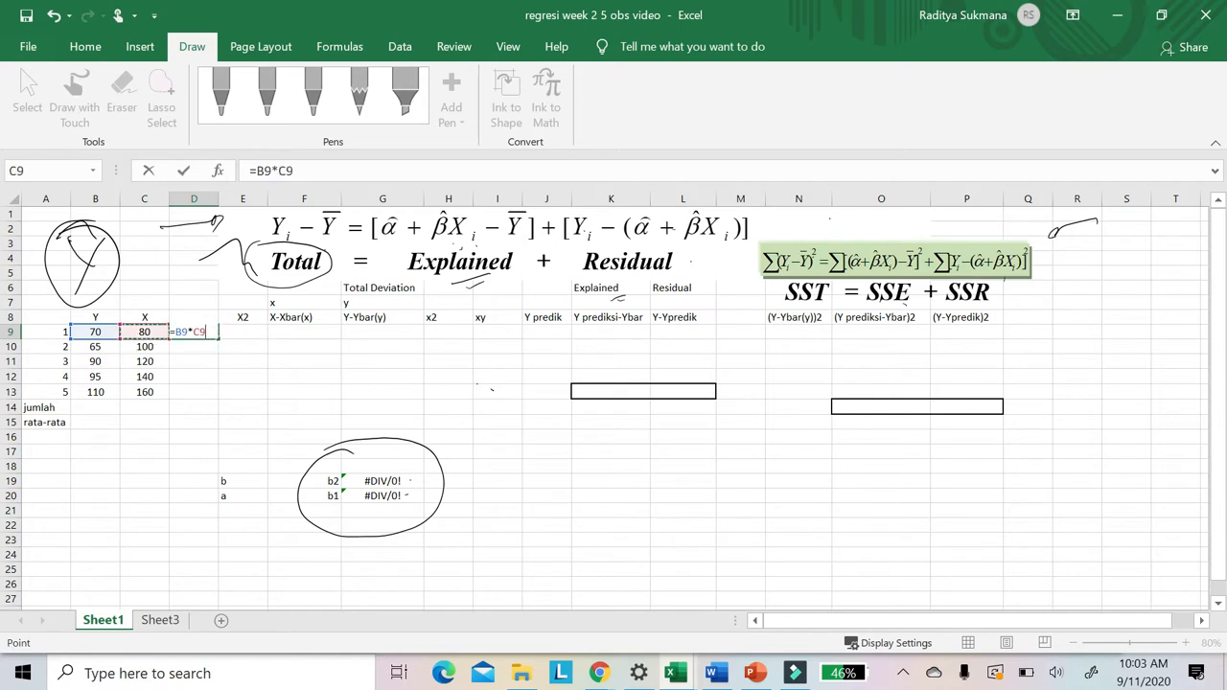
key(Return)
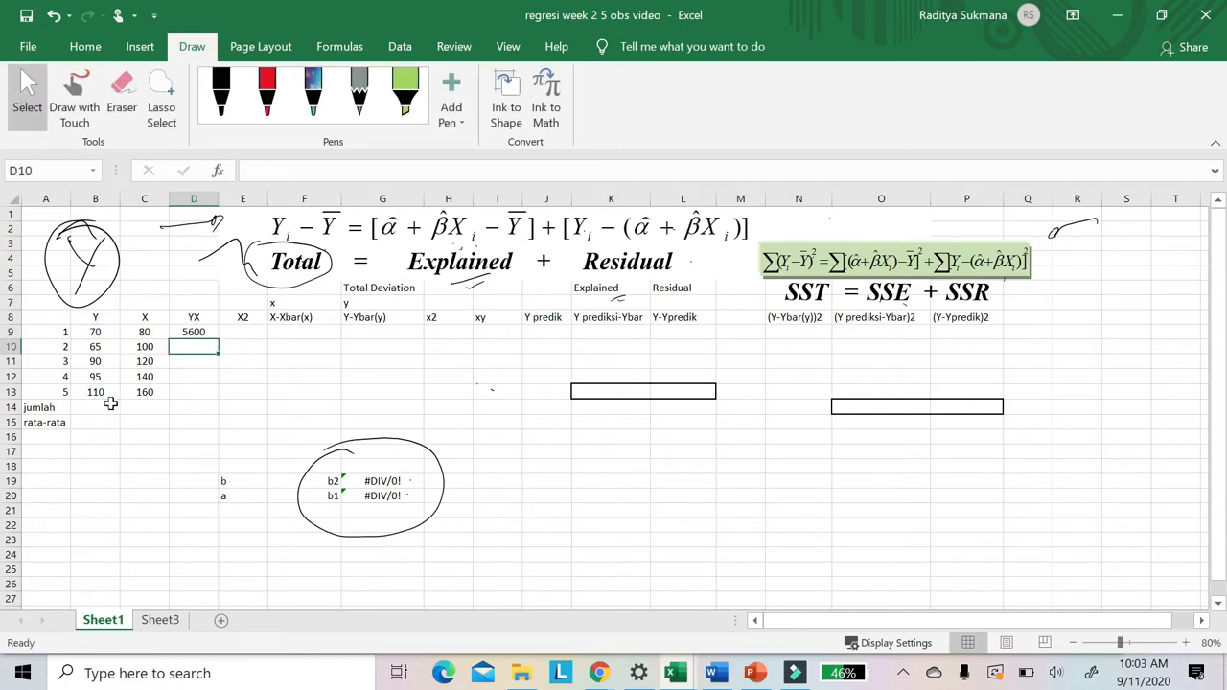
- Sum the Y values B9:B13 in the jumlah row, cell B14
click(110, 404)
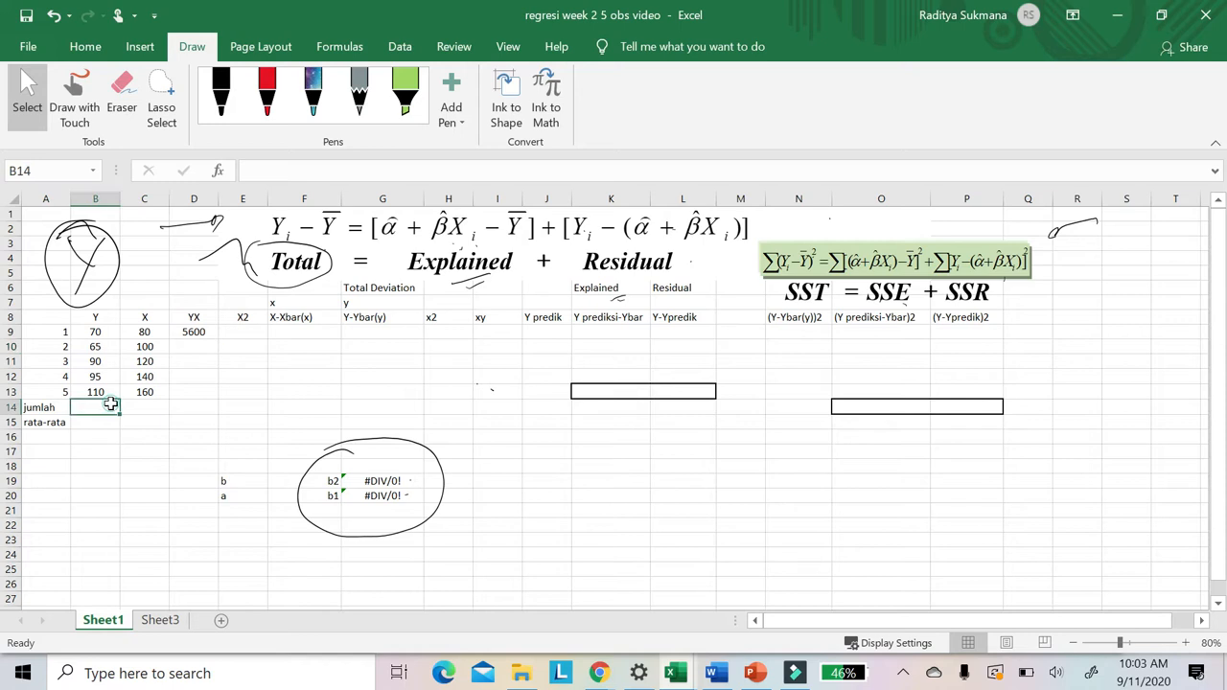
click(85, 50)
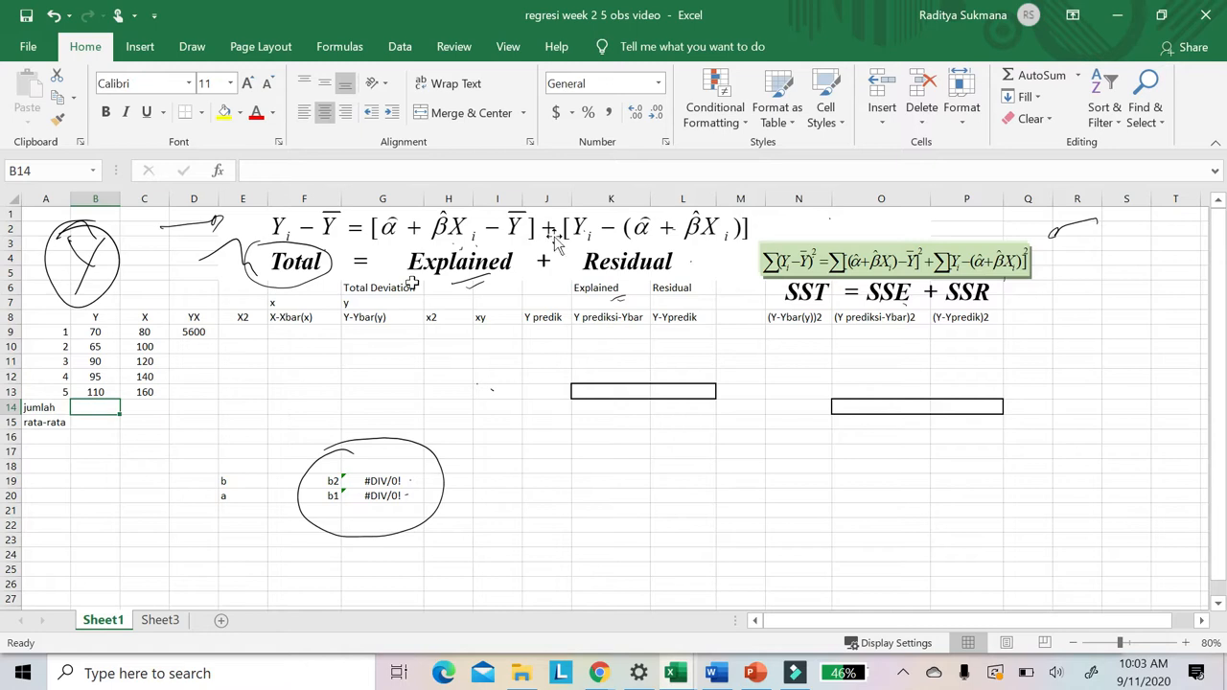
click(1048, 77)
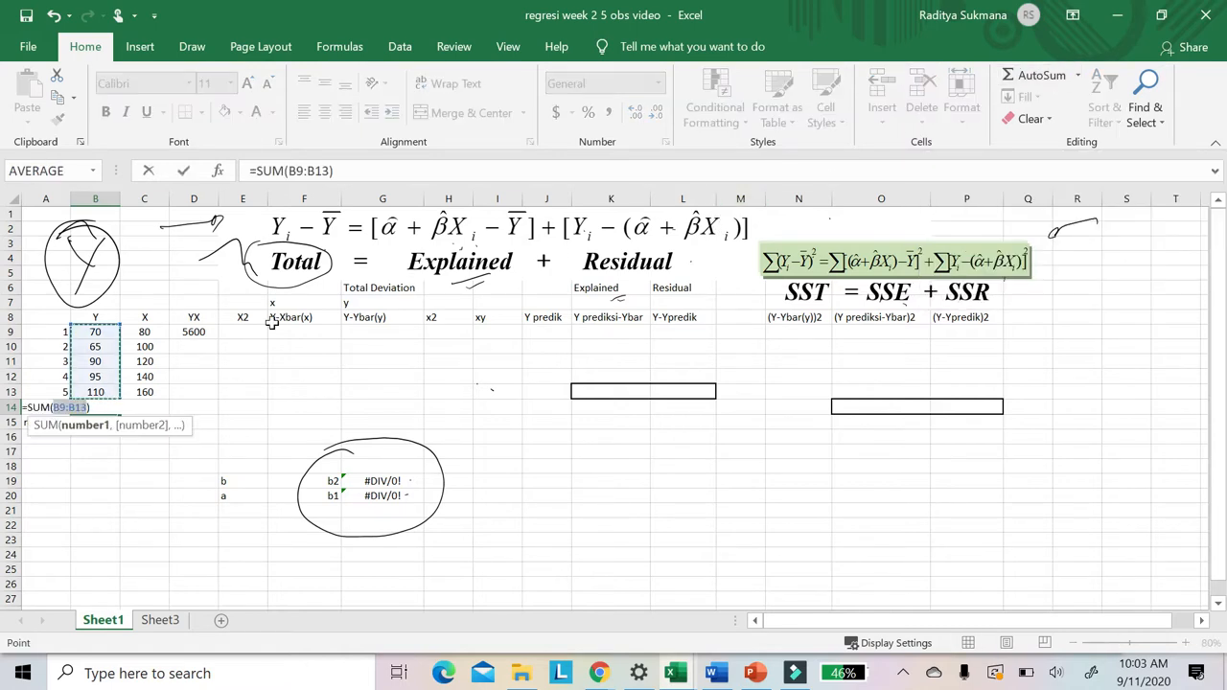
key(Return)
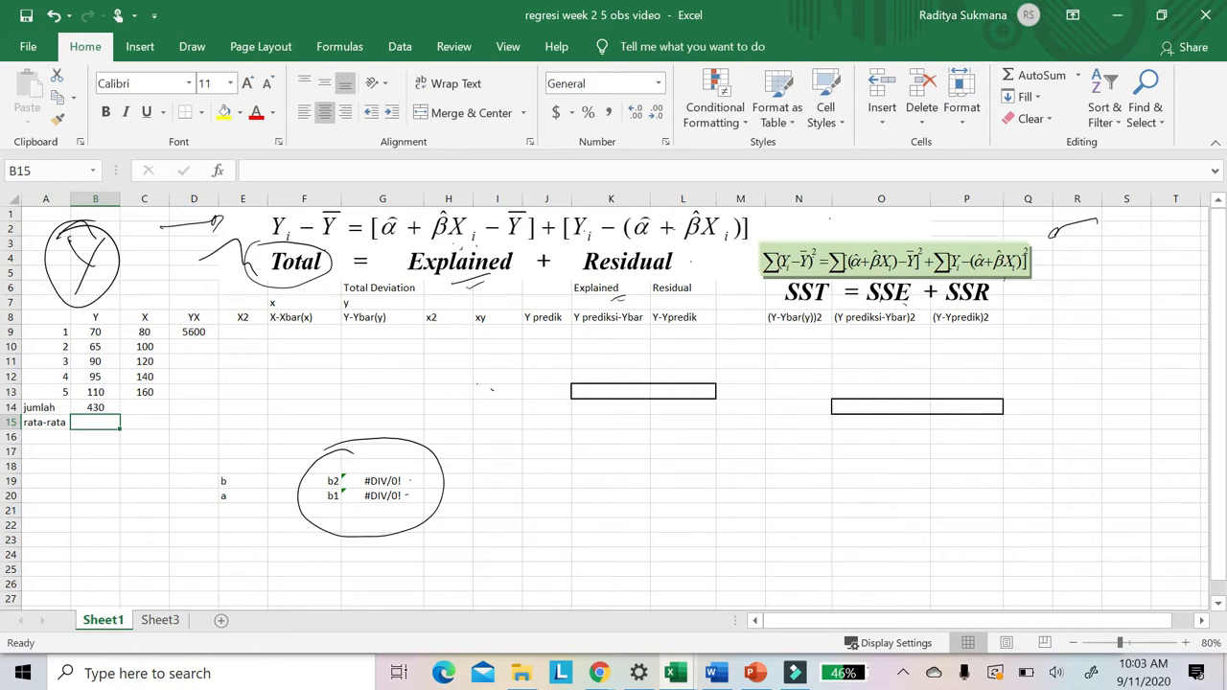
- Enter the formula =B14/5 in B15 to compute the rata-rata of the Y values
text(=)
click(96, 408)
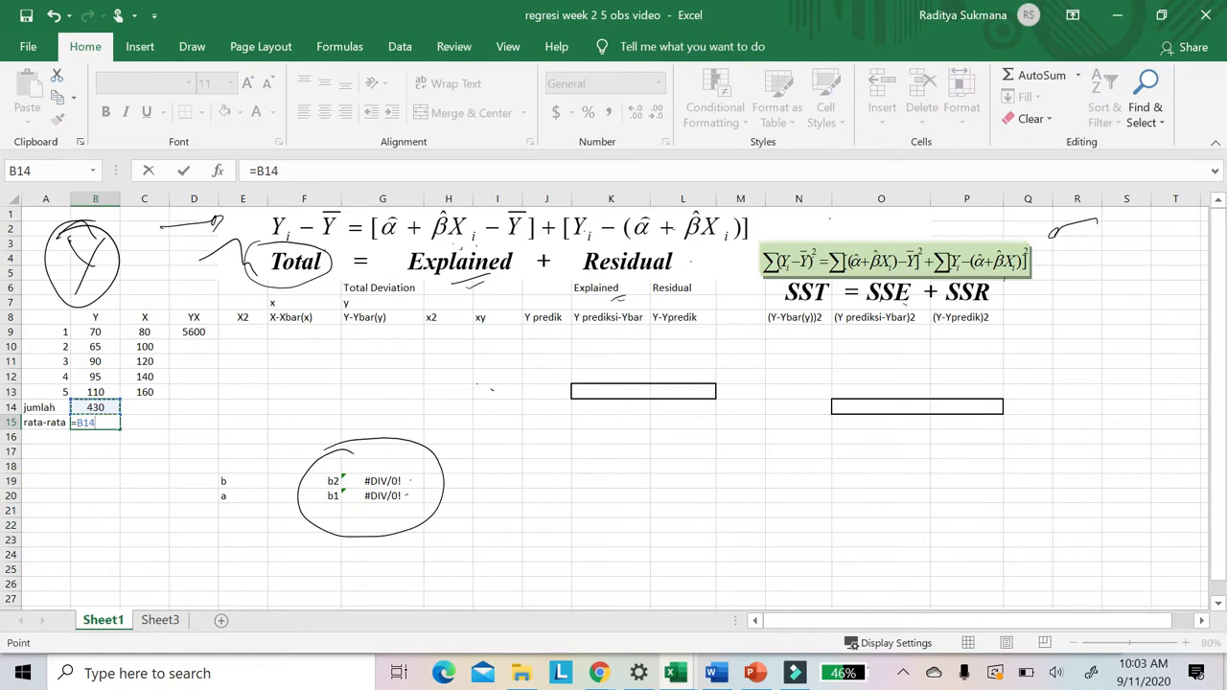
text(/5)
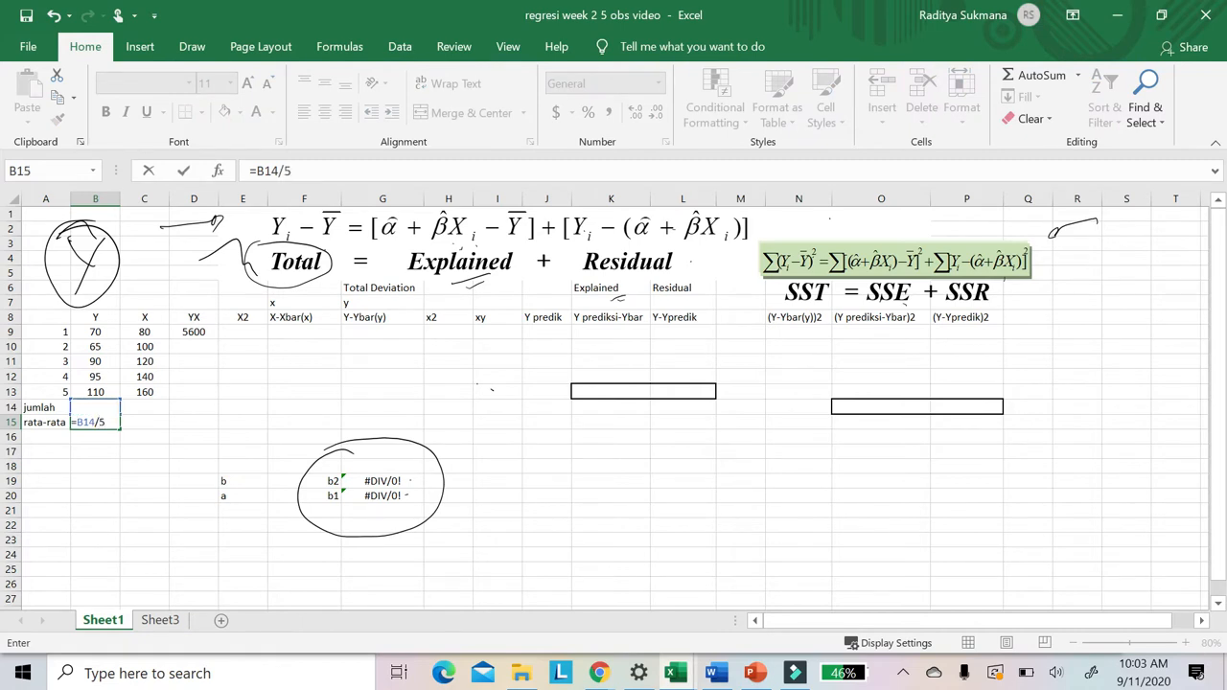
key(Return)
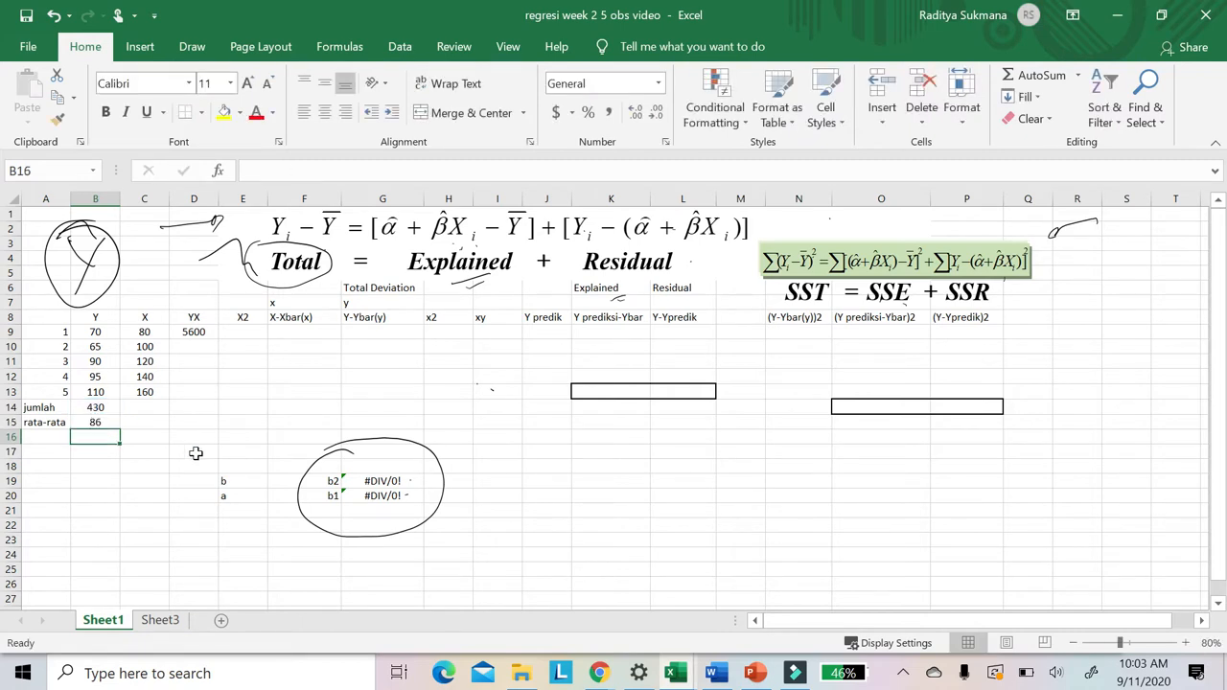
click(109, 406)
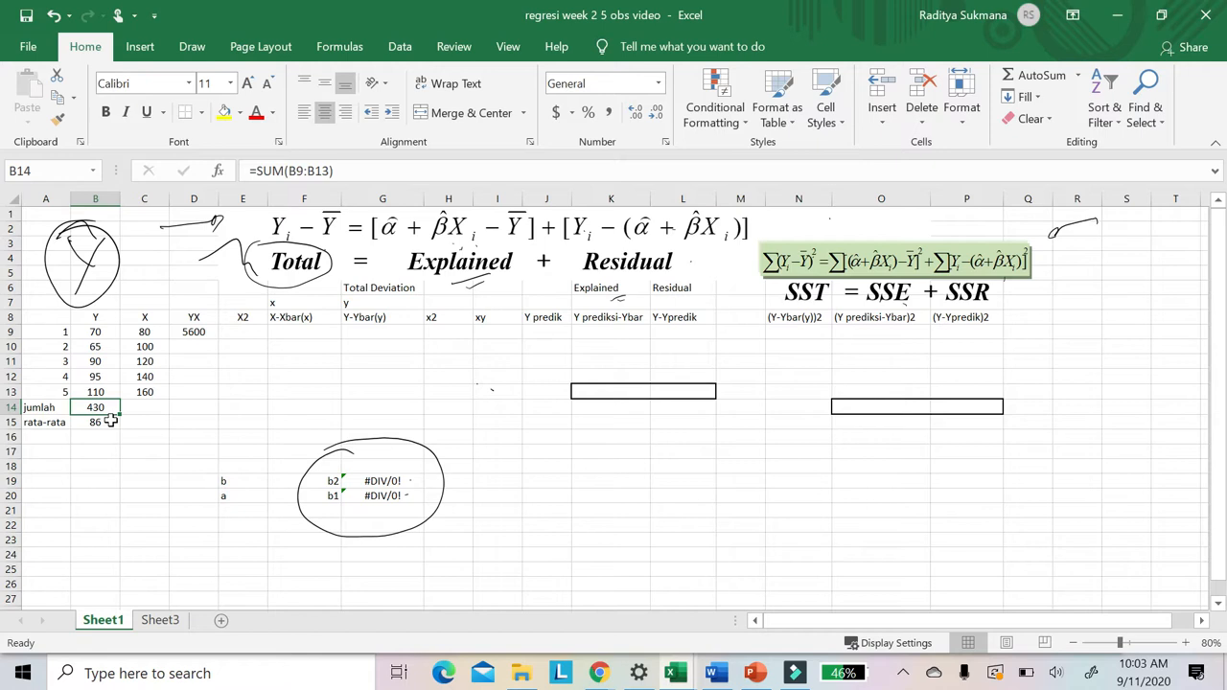
- Copy the jumlah and rata-rata formulas in B14:B15 across to column L
drag(110, 407, 110, 421)
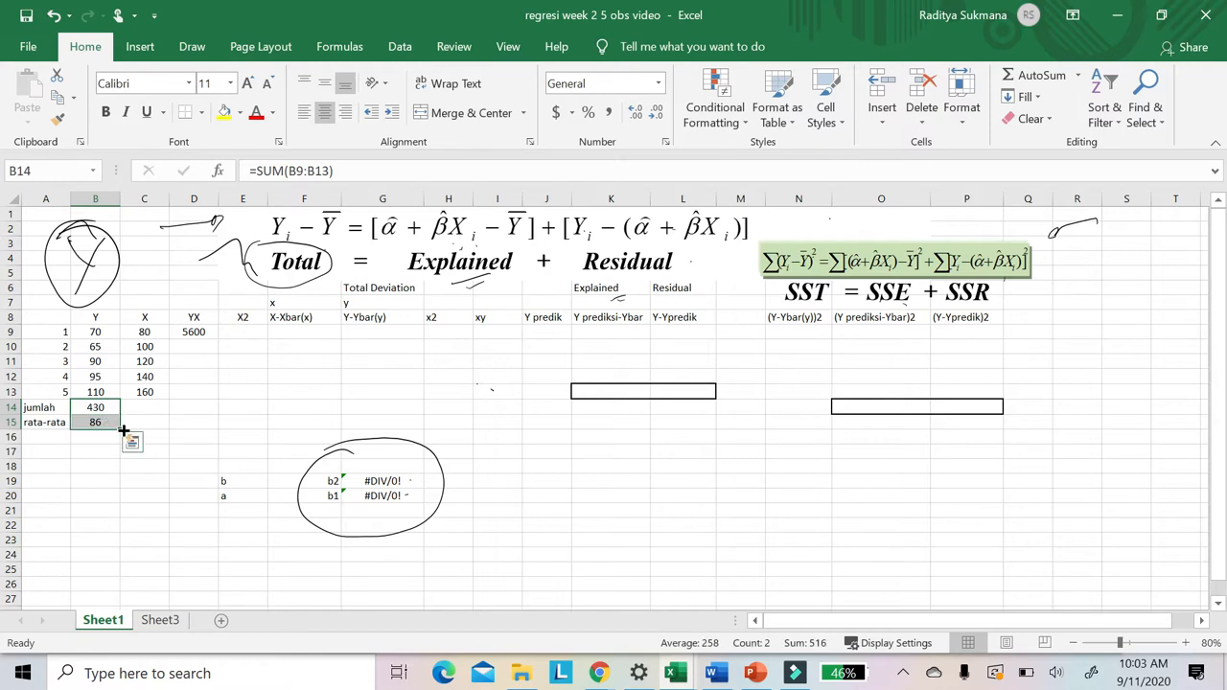
drag(123, 430, 714, 436)
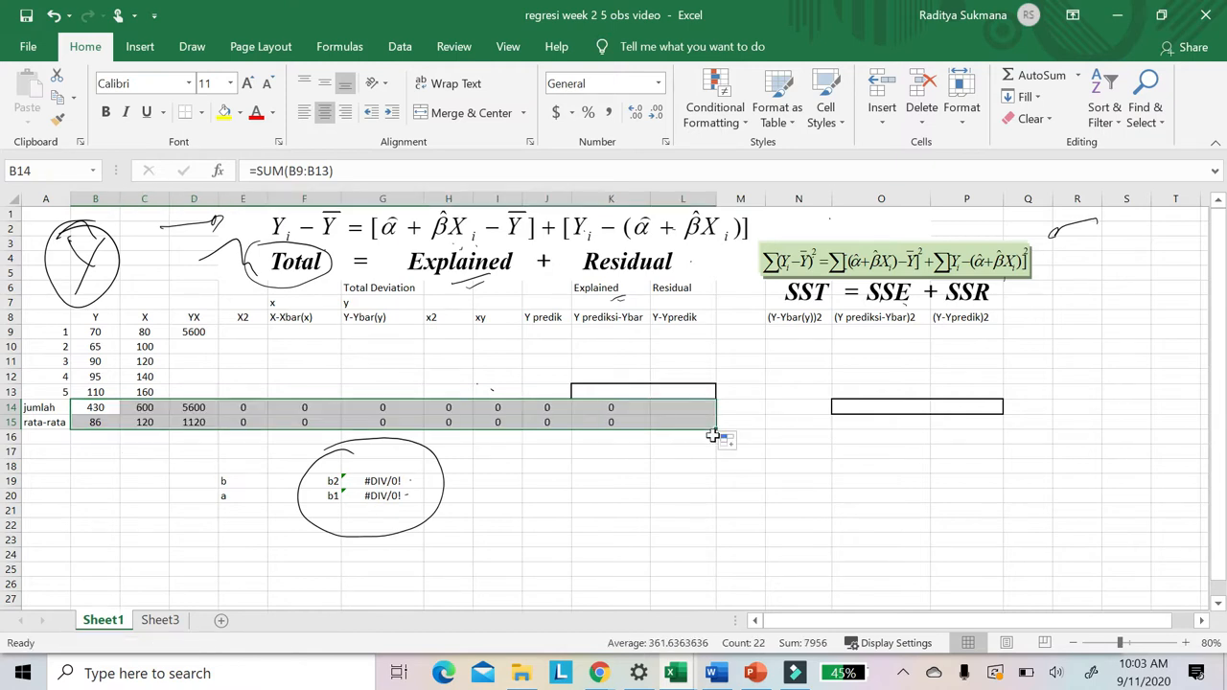
- Fill the YX product formula from D9 down to D13, and check the jumlah and rata-rata formulas beneath it
click(208, 333)
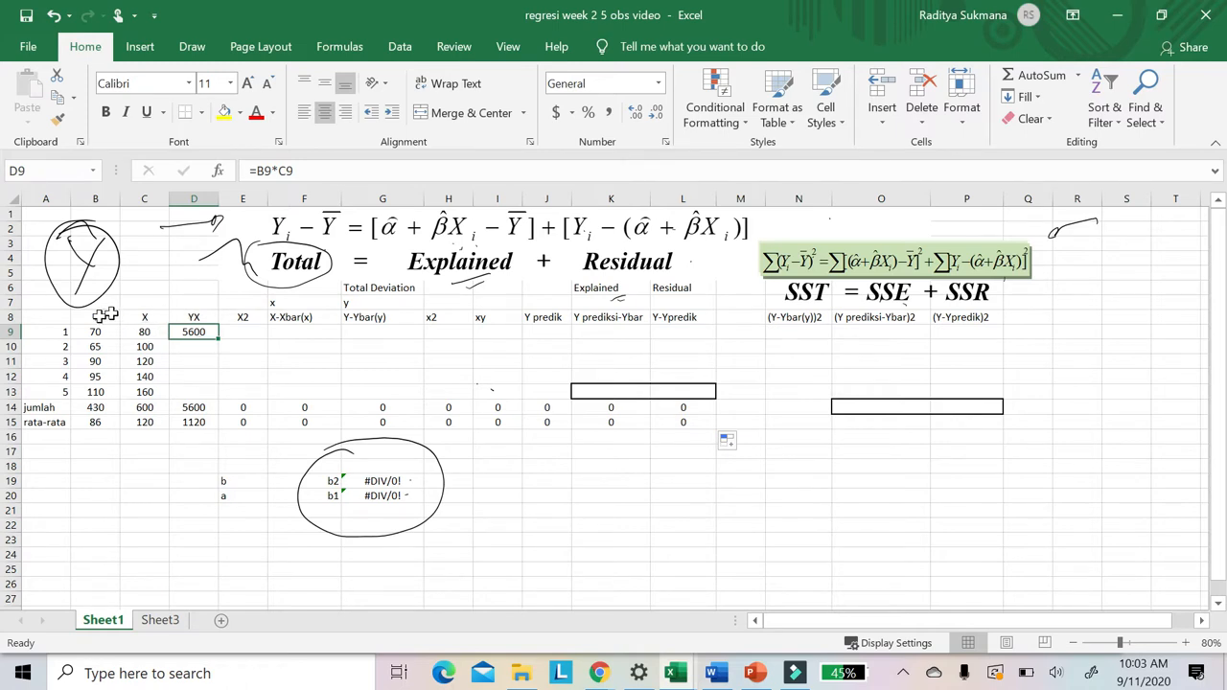
click(186, 347)
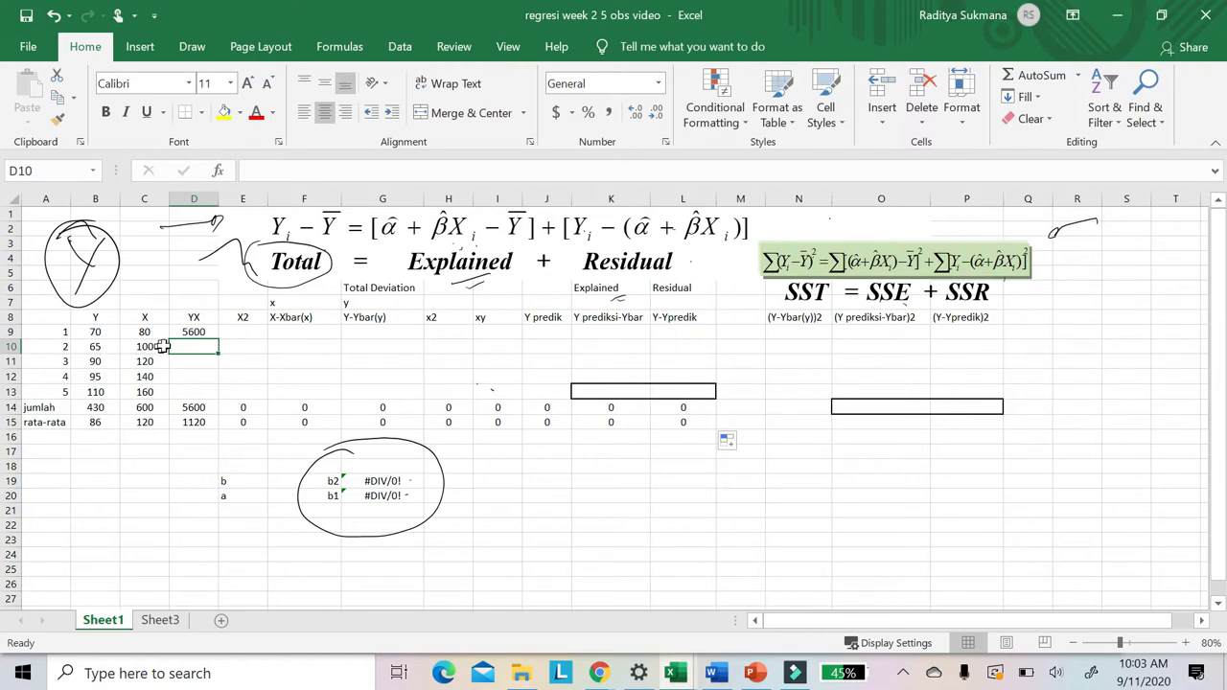
click(199, 330)
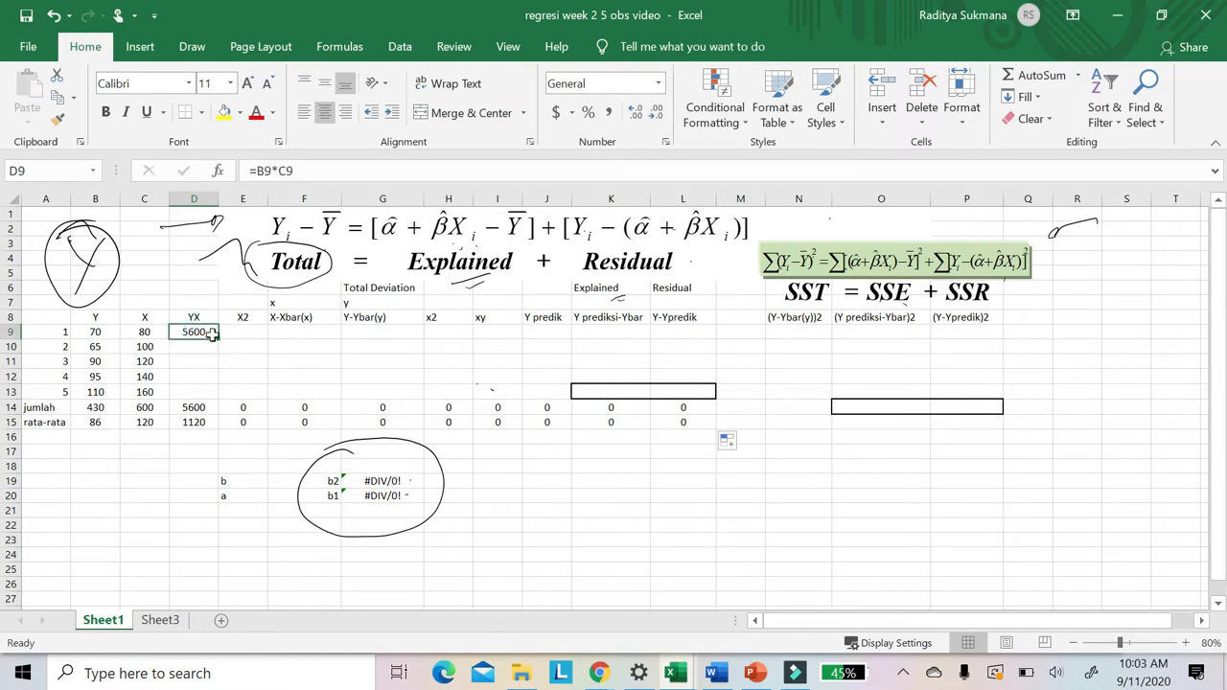
drag(219, 337, 217, 403)
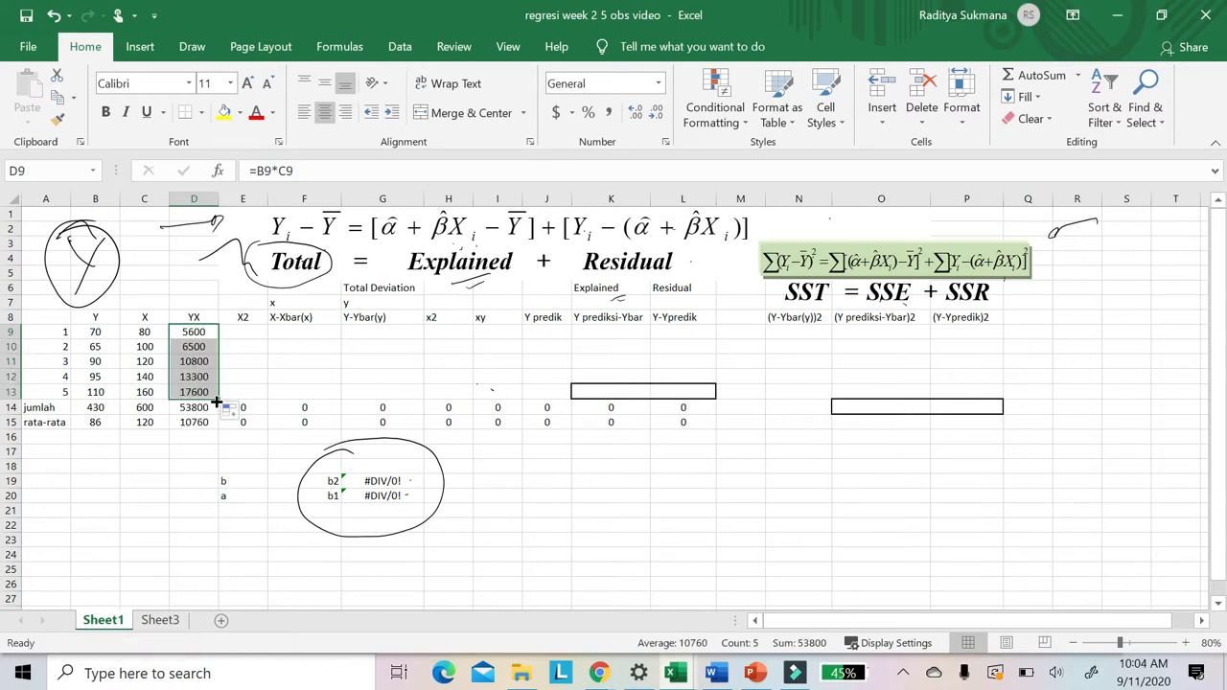
click(195, 408)
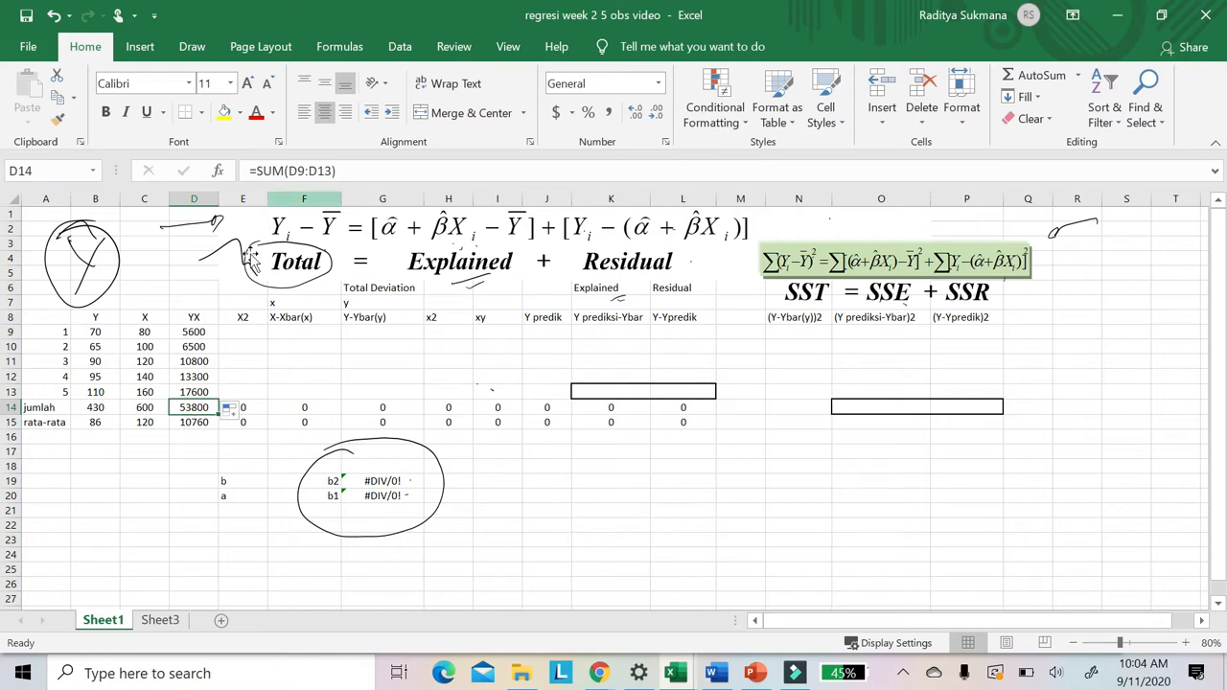
click(194, 422)
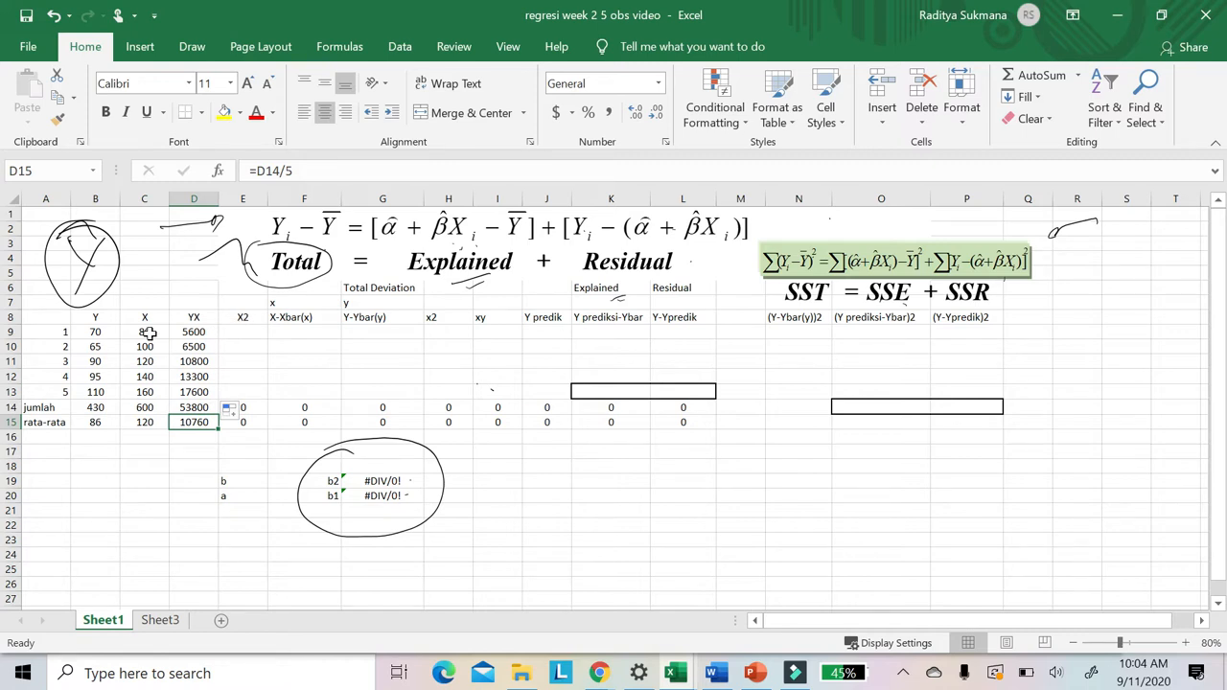
- Enter the formula =C9*C9 in E9 for the X2 column and fill it down to E13
click(230, 332)
text(=)
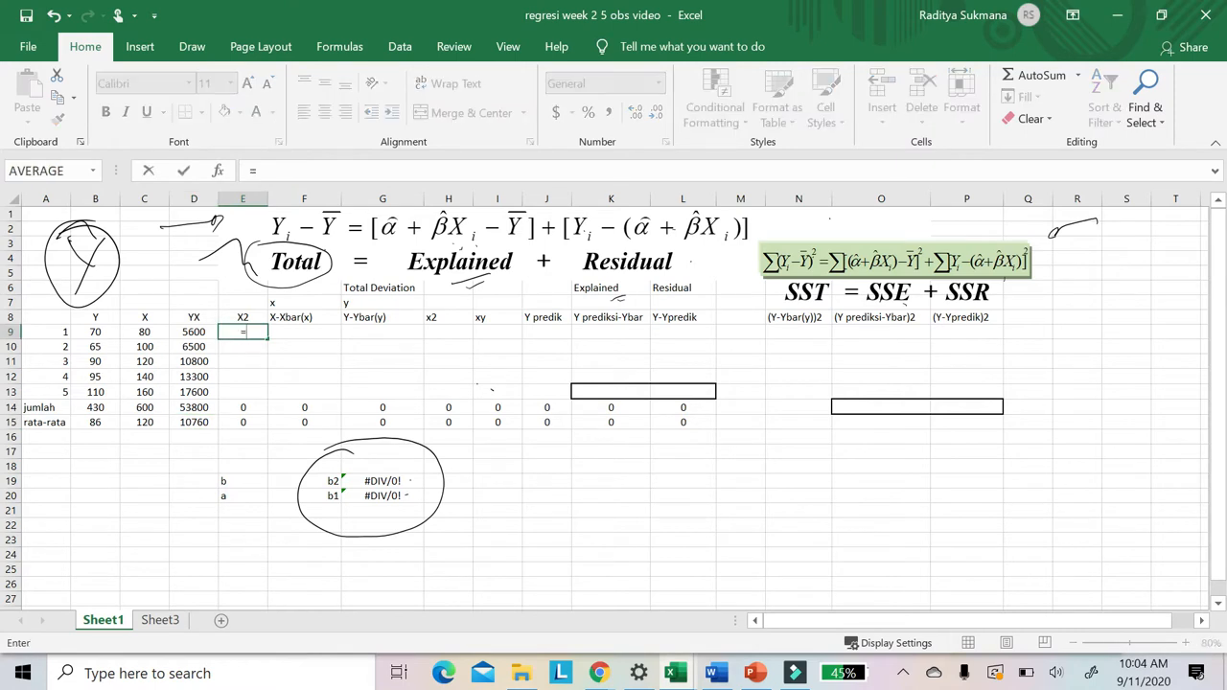
click(145, 332)
text(*c9)
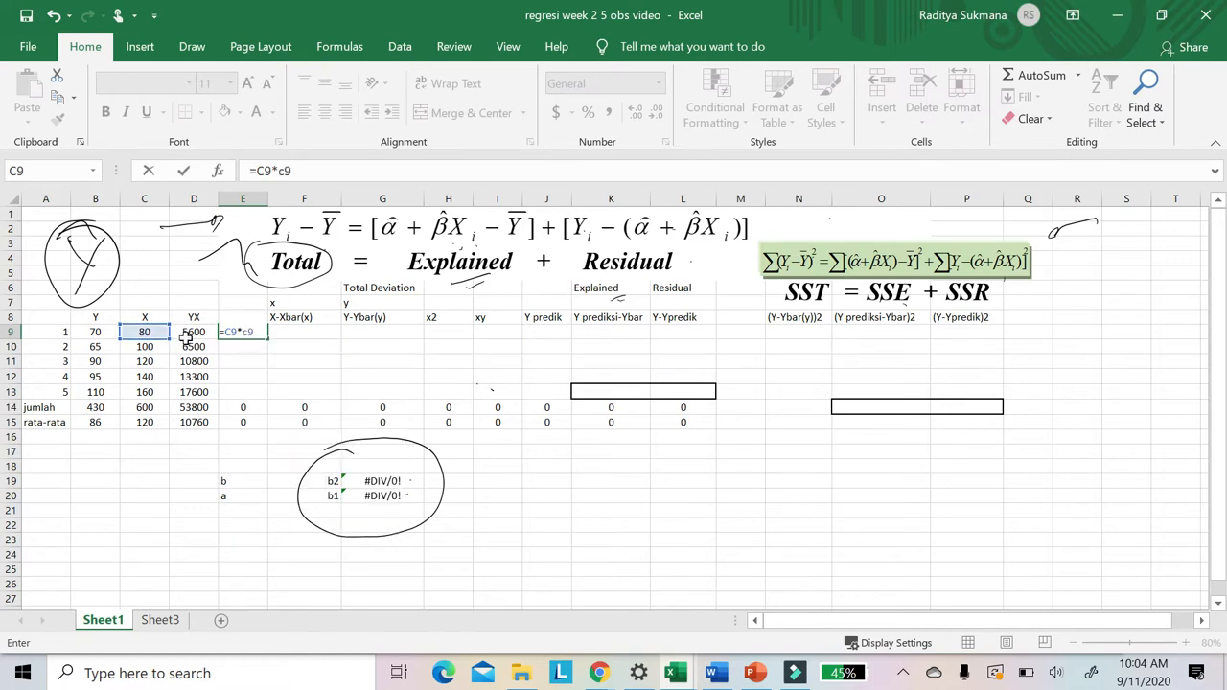
key(Return)
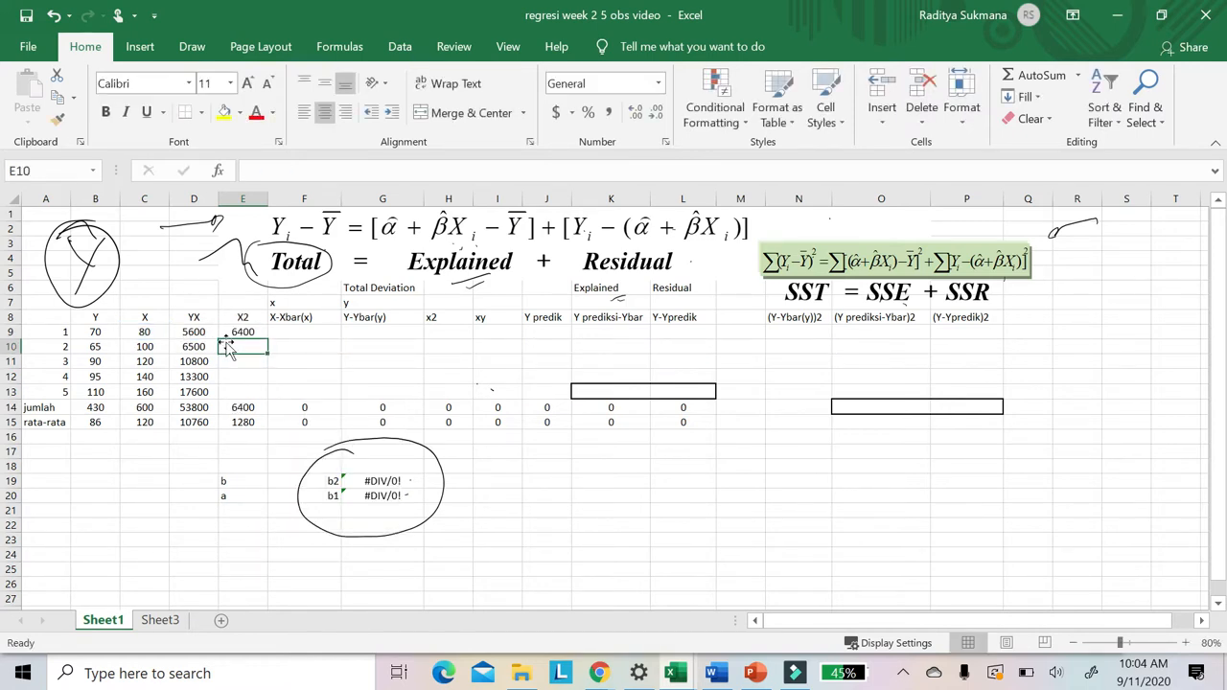
click(259, 332)
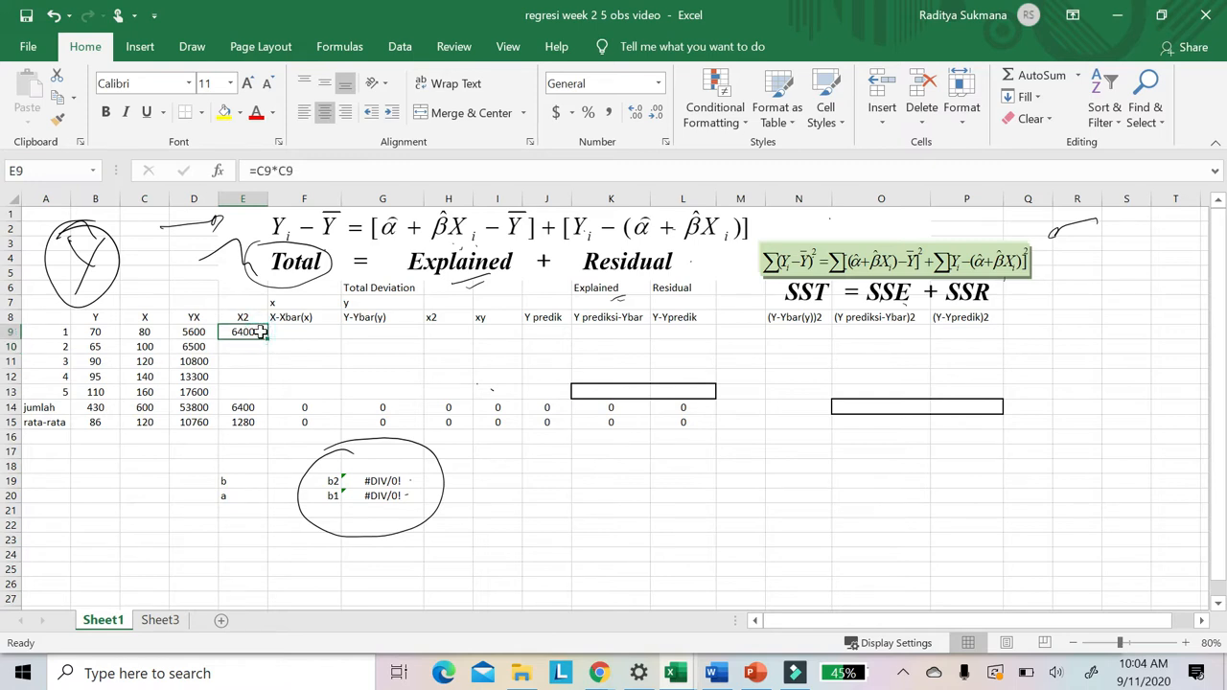
drag(268, 341, 266, 406)
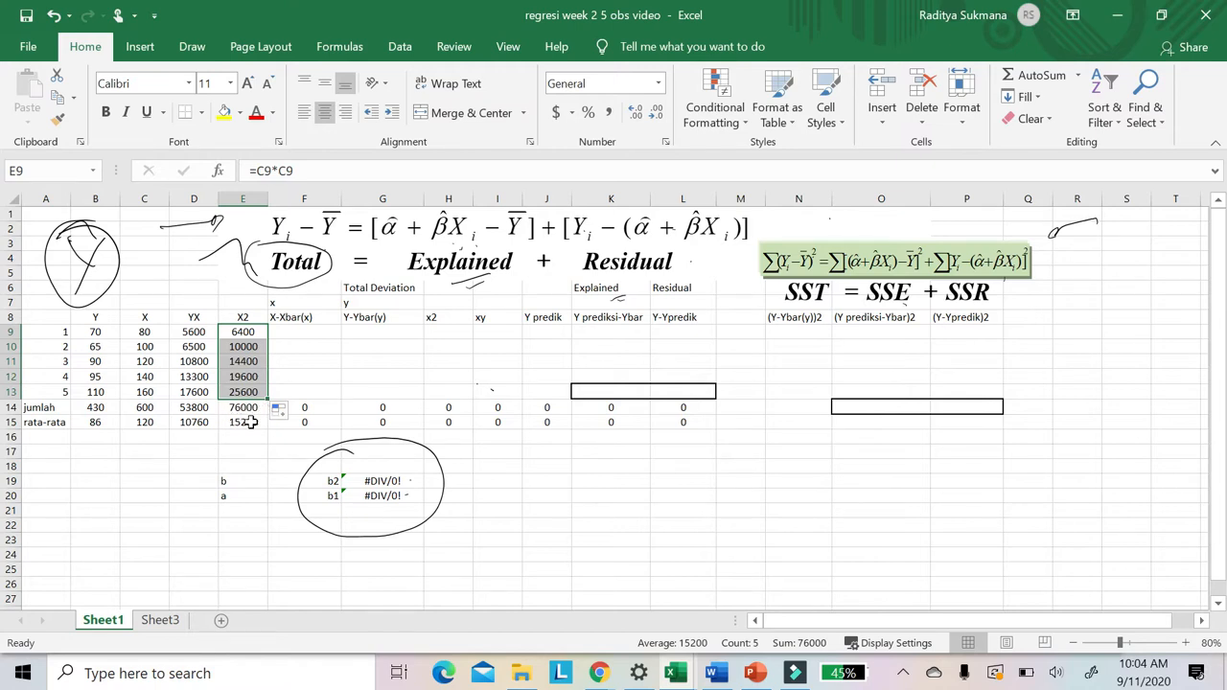
- Try the formula =B9-B15 in F9 of the X-Xbar column, and clear the cell again
click(316, 331)
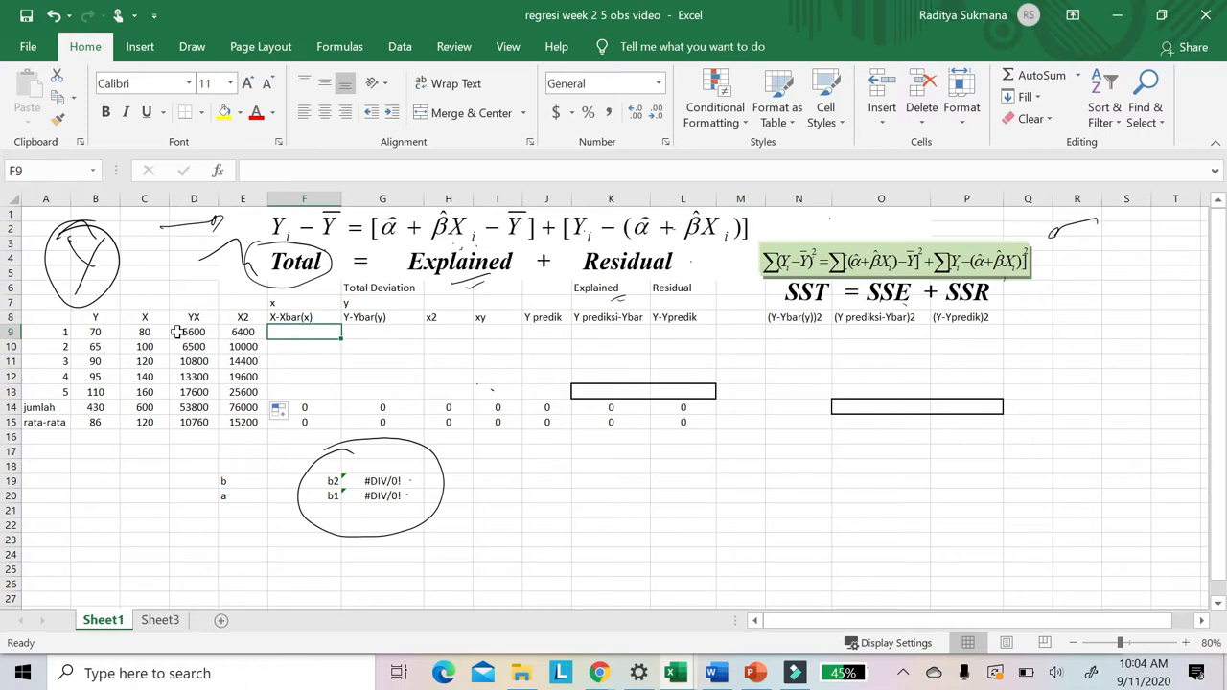
click(104, 333)
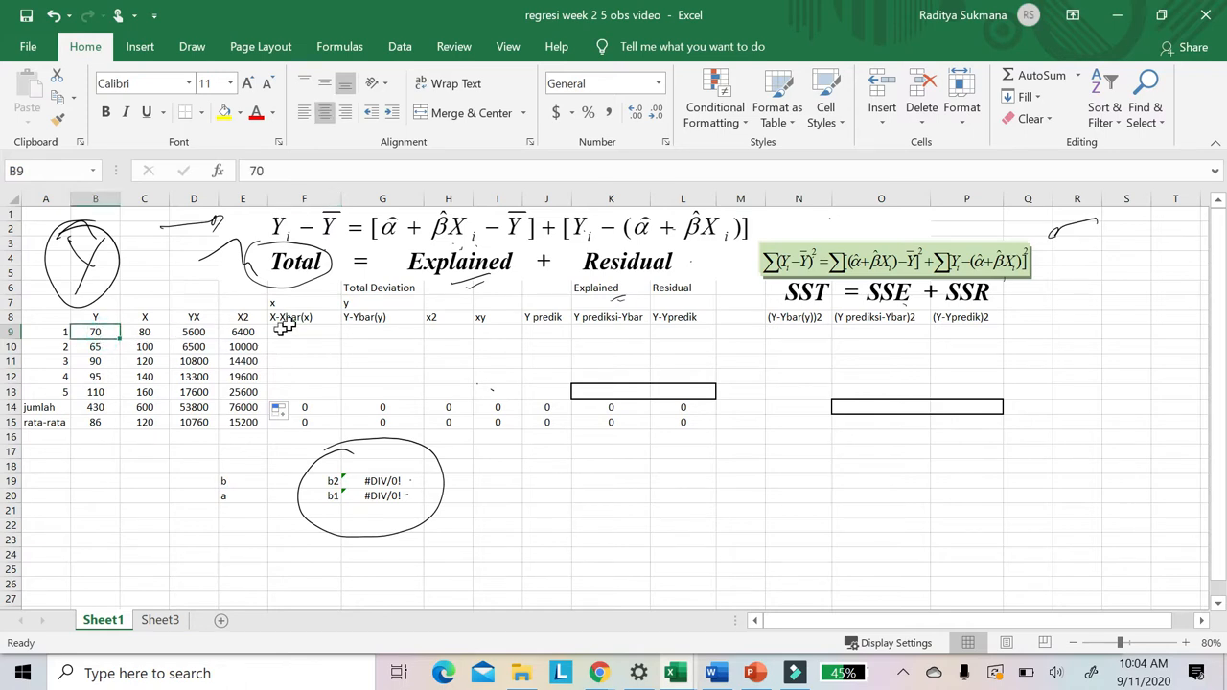
click(114, 423)
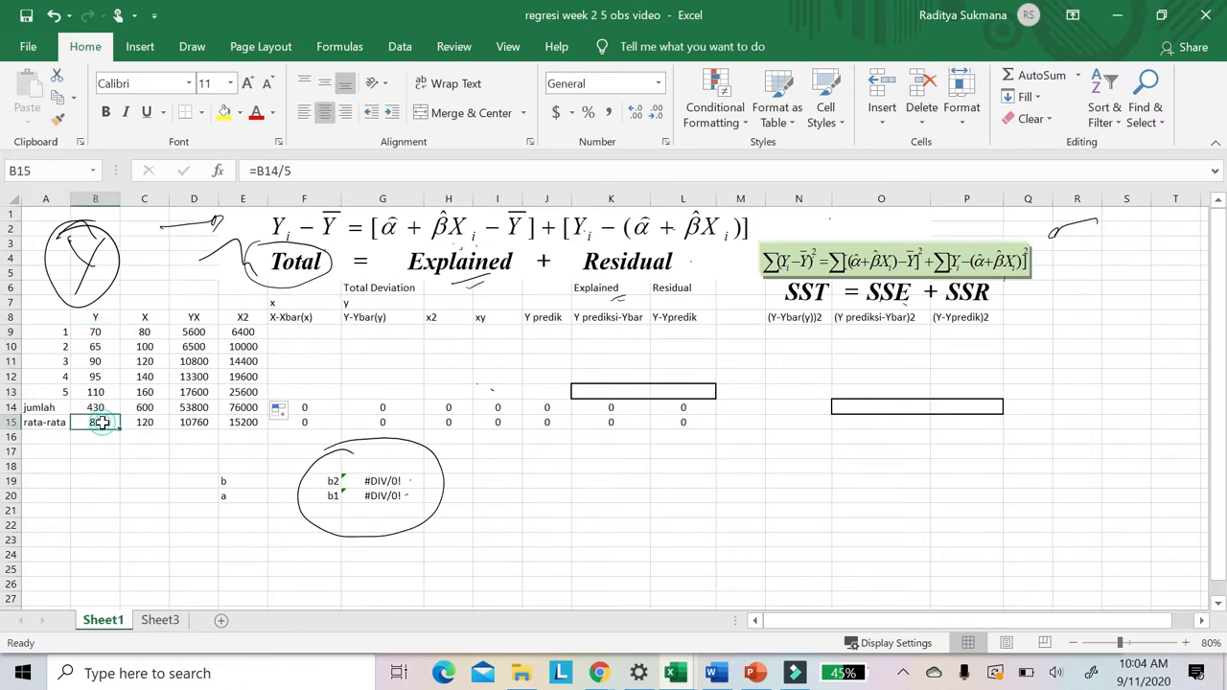
click(300, 329)
text(=)
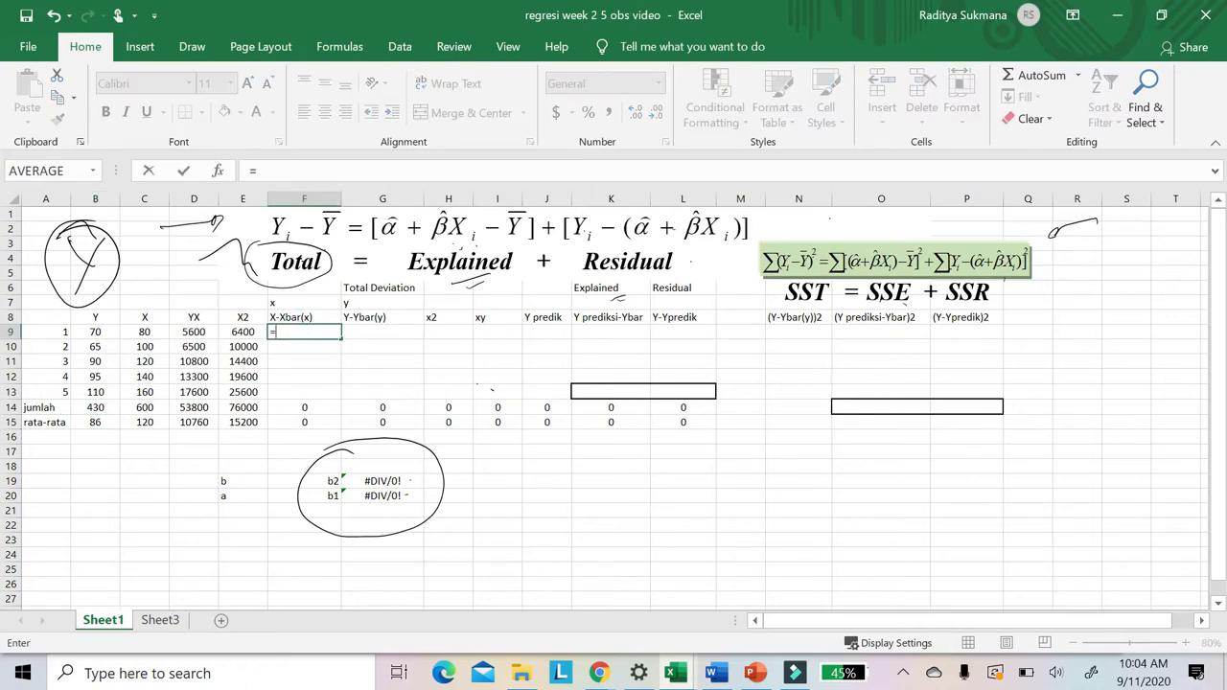
click(108, 332)
text(-)
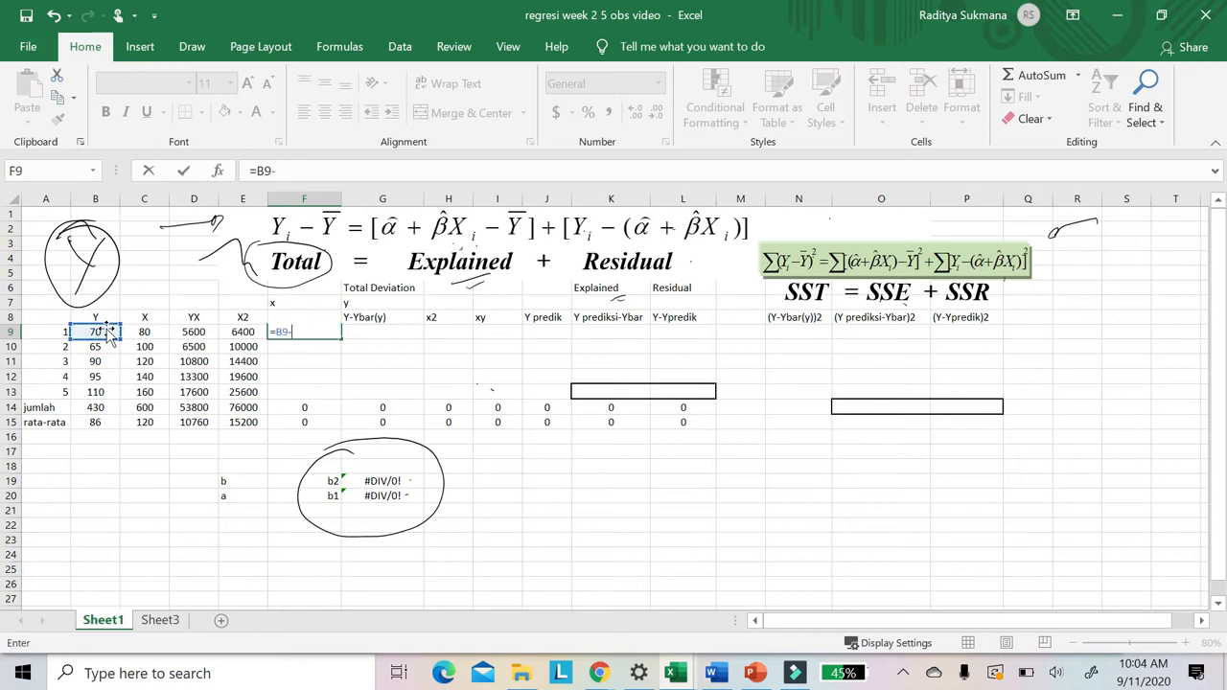
click(102, 425)
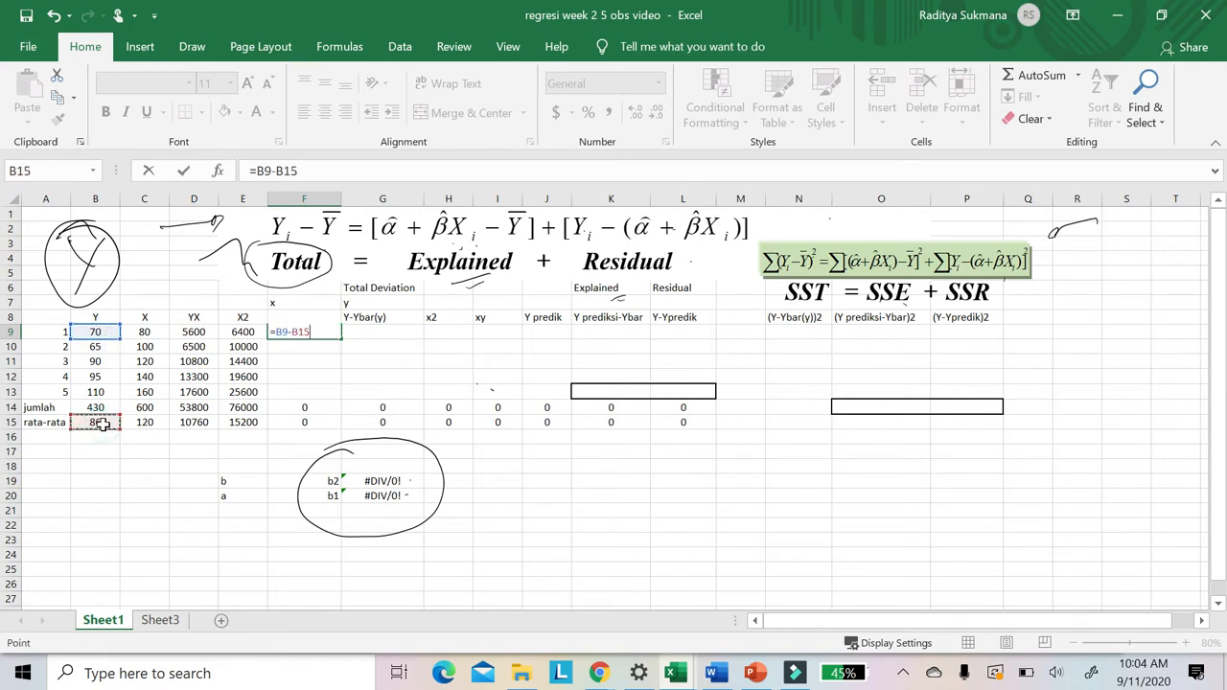
key(Return)
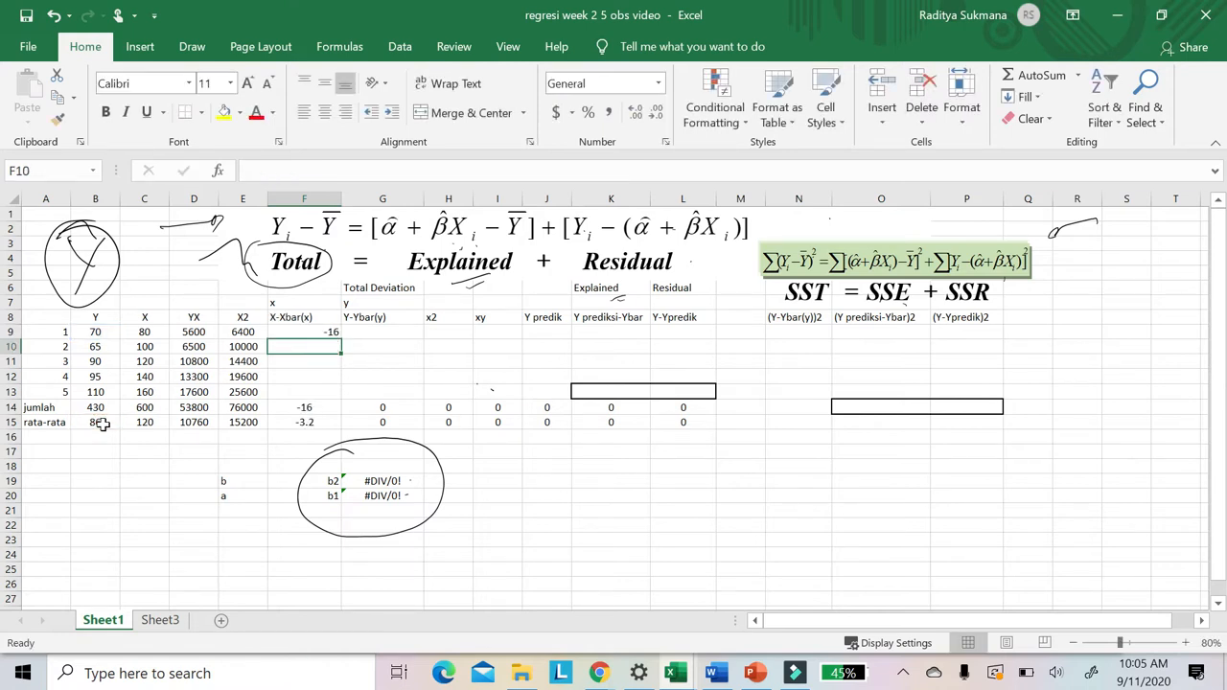
click(316, 331)
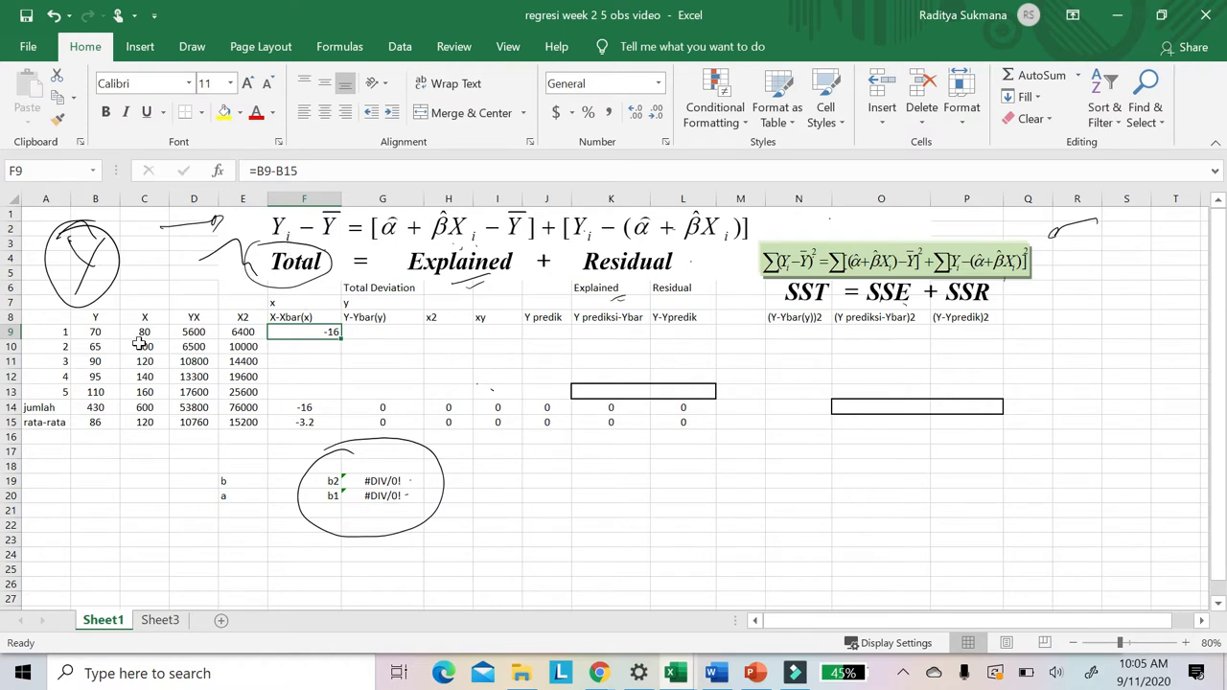
key(BackSpace)
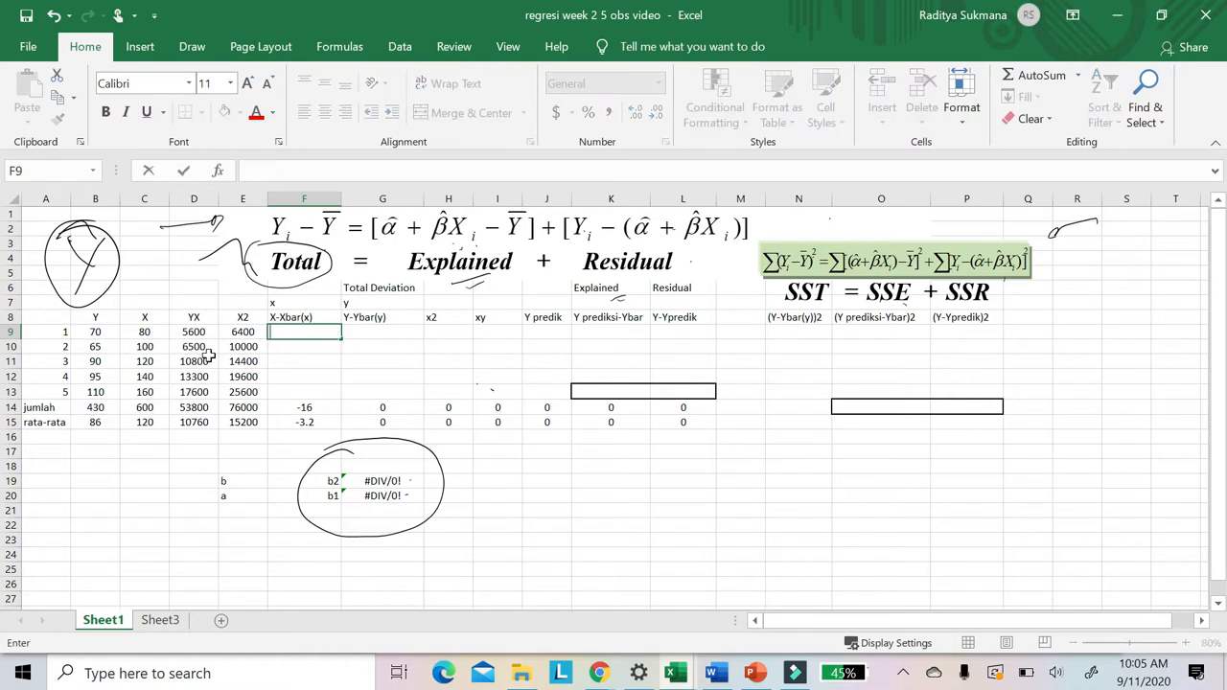
click(208, 356)
text(=)
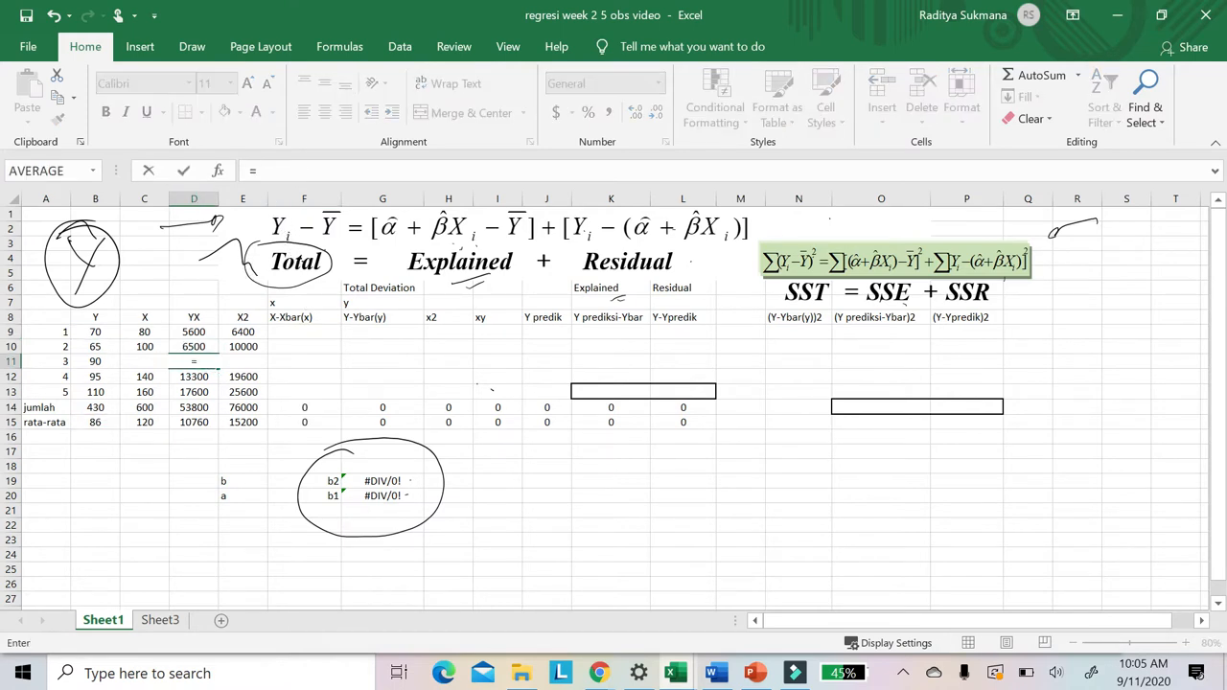
click(52, 17)
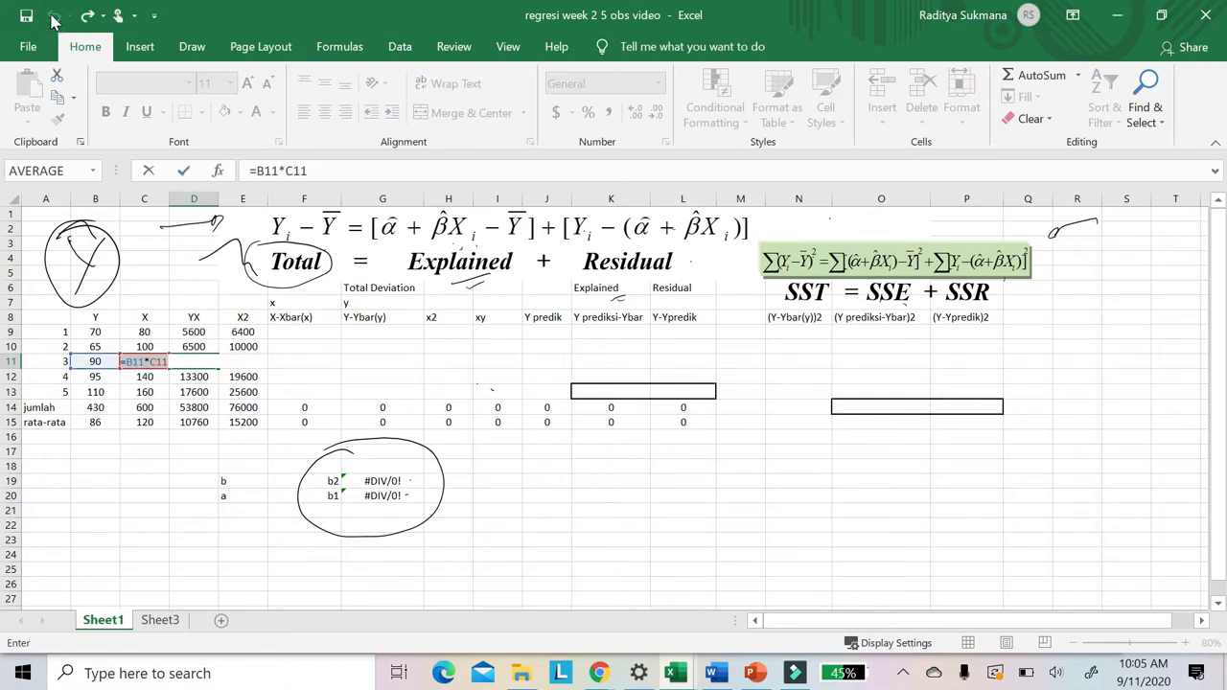
key(Return)
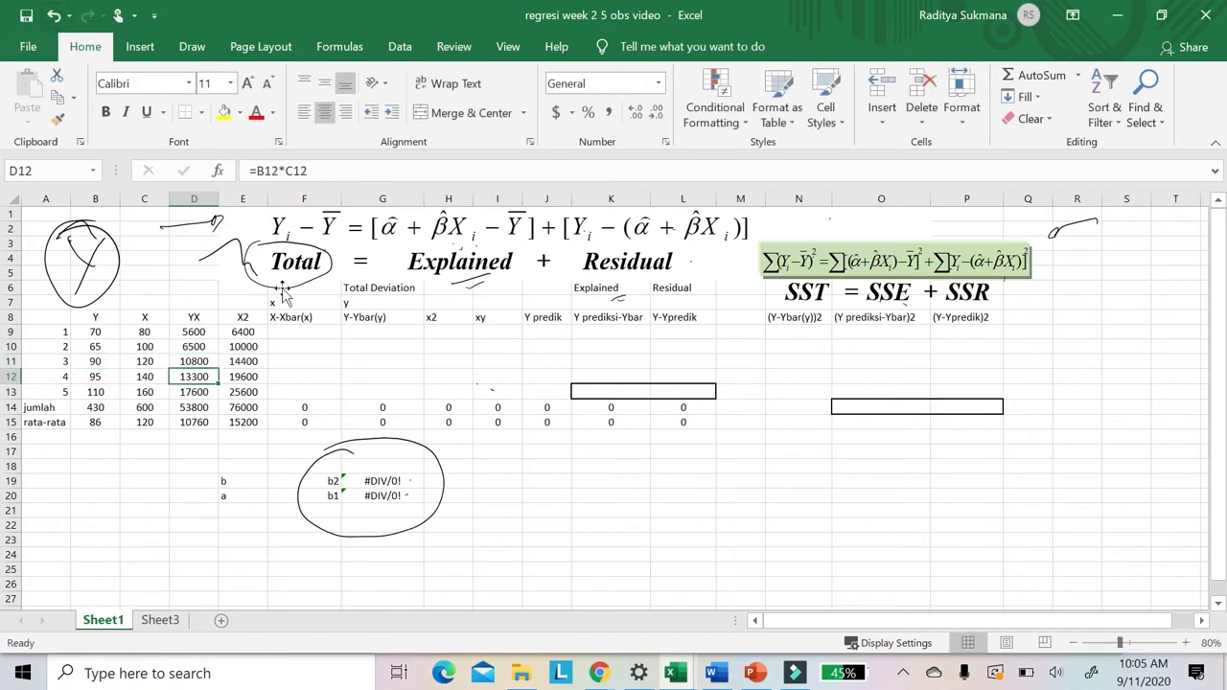
- Enter the formula =C9-C15 in F9 for the X-Xbar(x) deviation and fill it down to F13
click(309, 331)
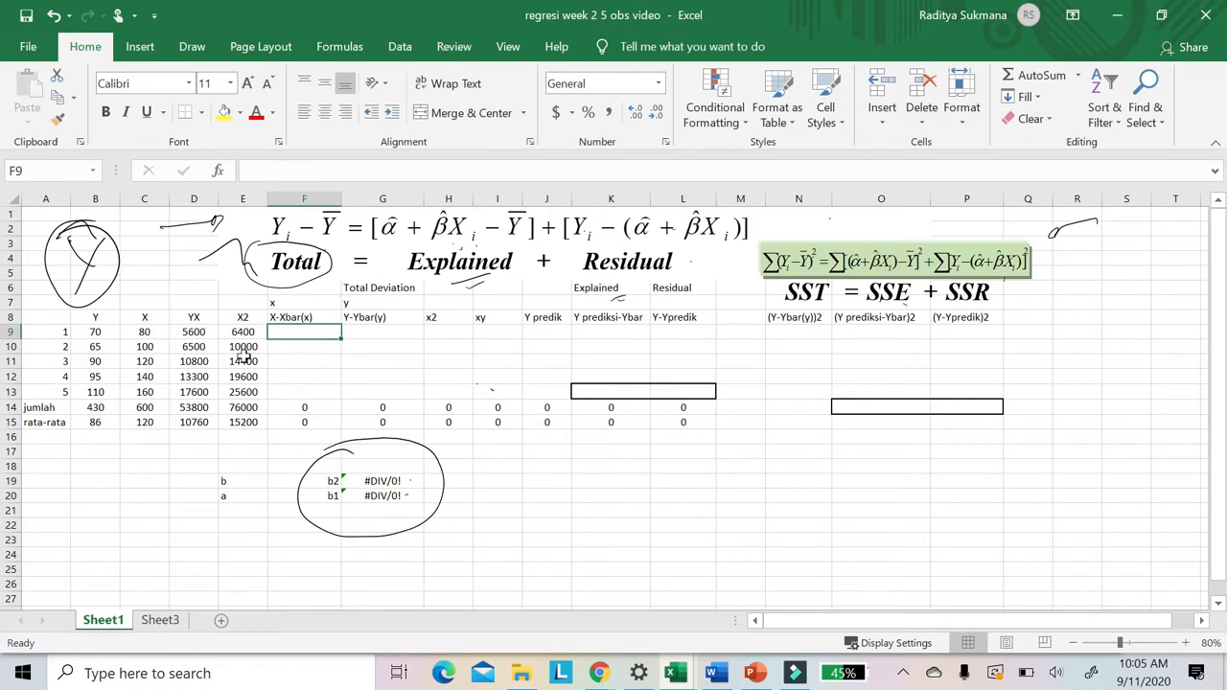
text(=)
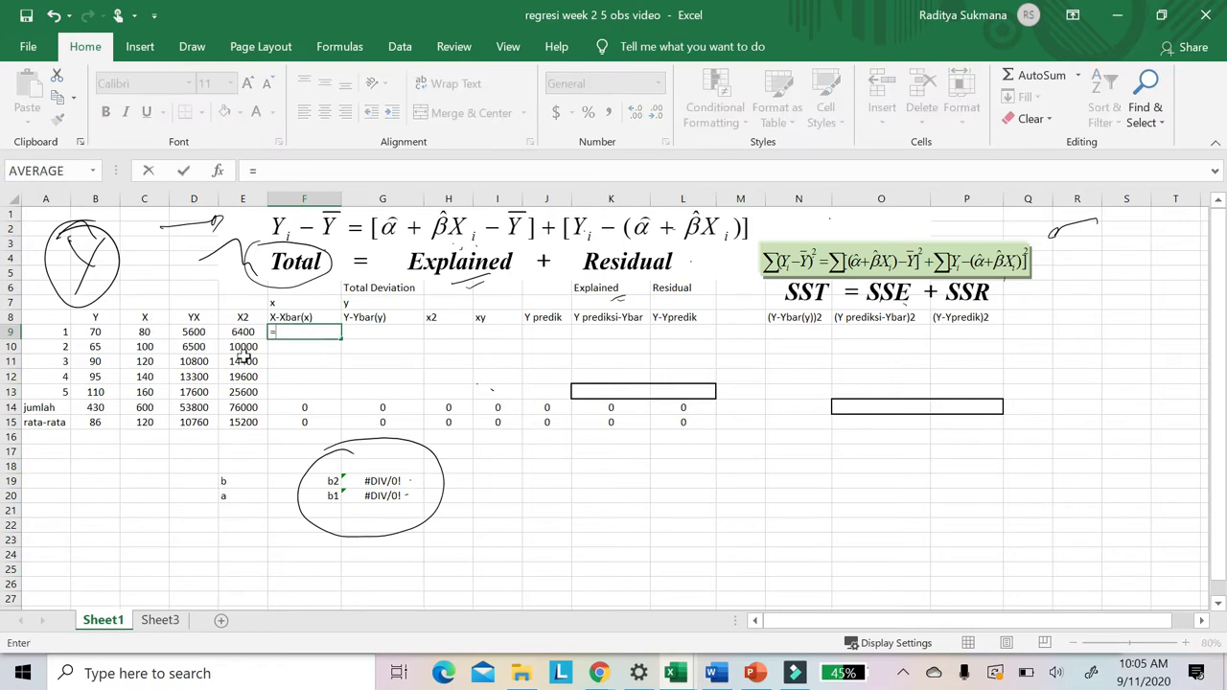
click(144, 331)
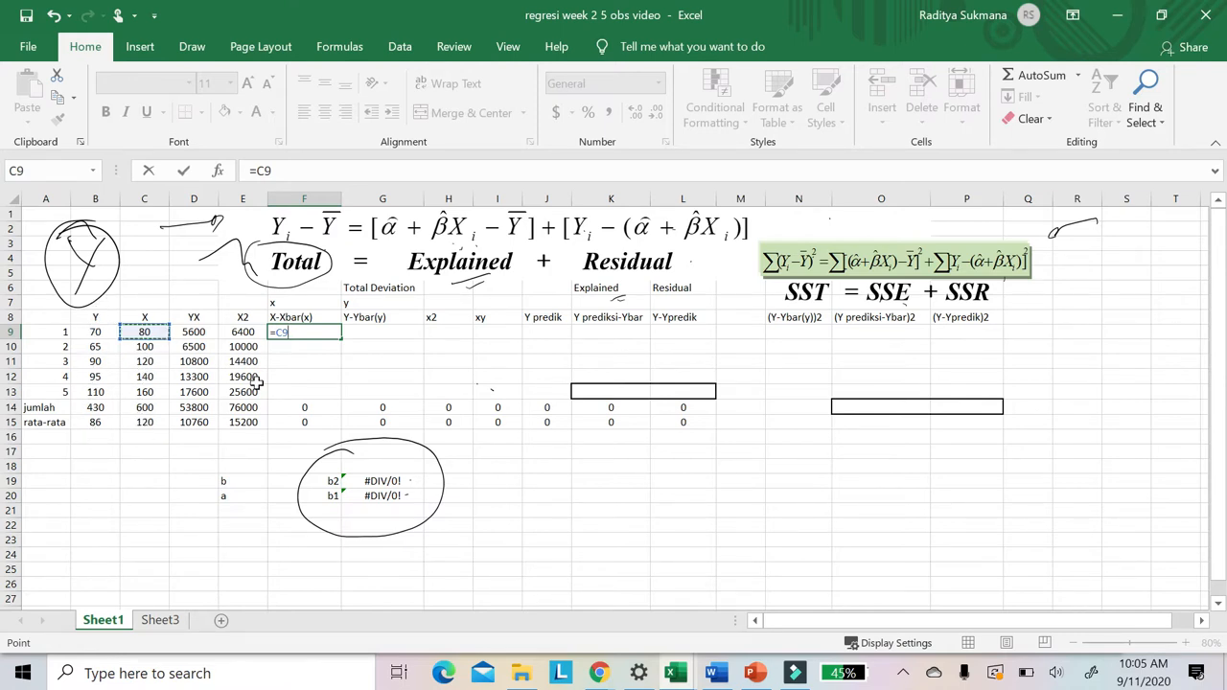
scroll(256, 384, down, 1)
click(153, 421)
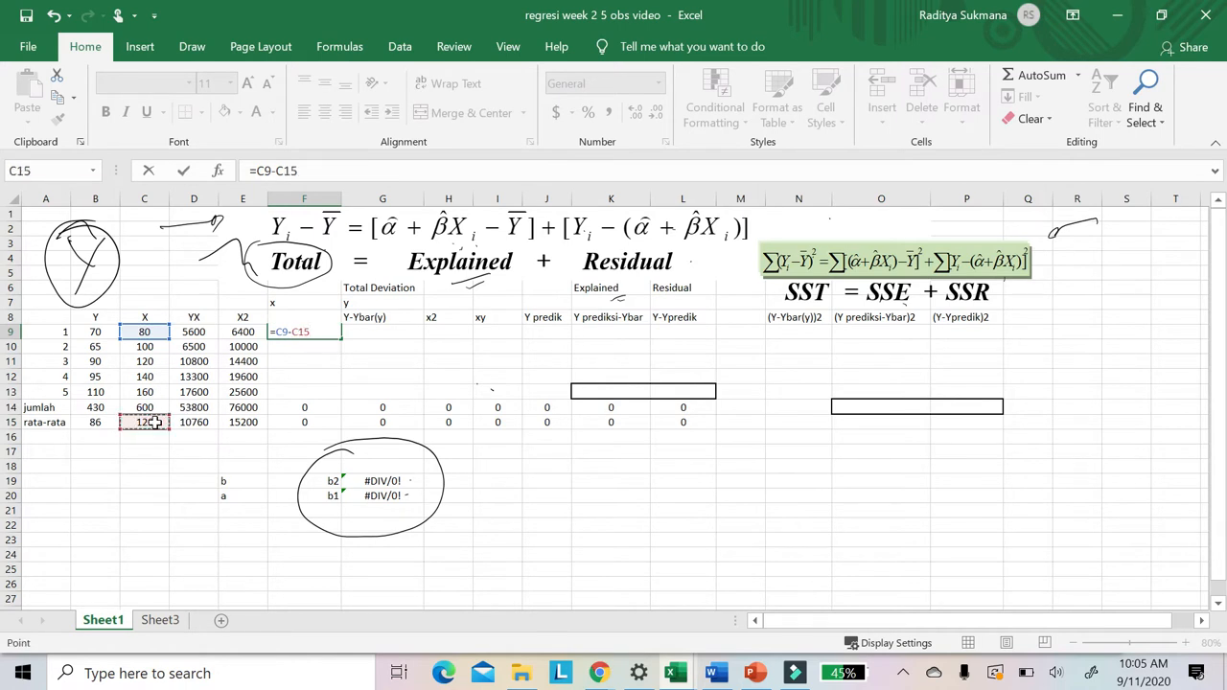
key(Return)
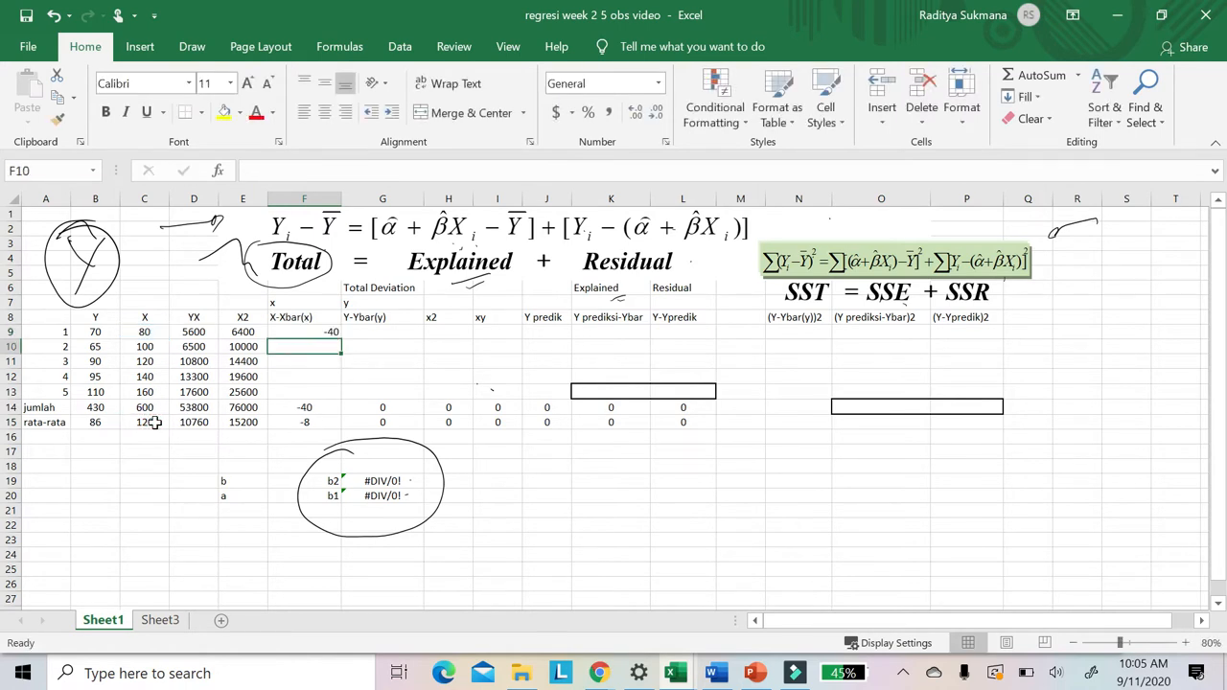
click(315, 333)
drag(342, 337, 340, 402)
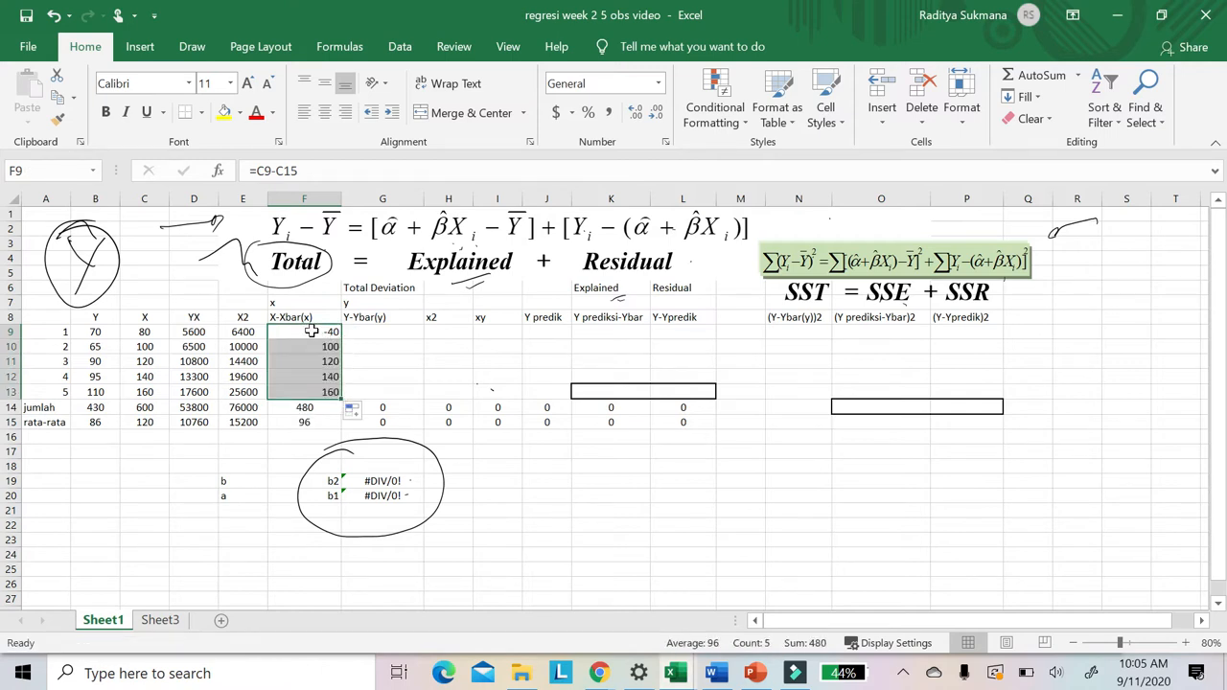
- Check the X2 formulas in E9 to E11 and the X-Xbar deviation formula in F9
click(248, 331)
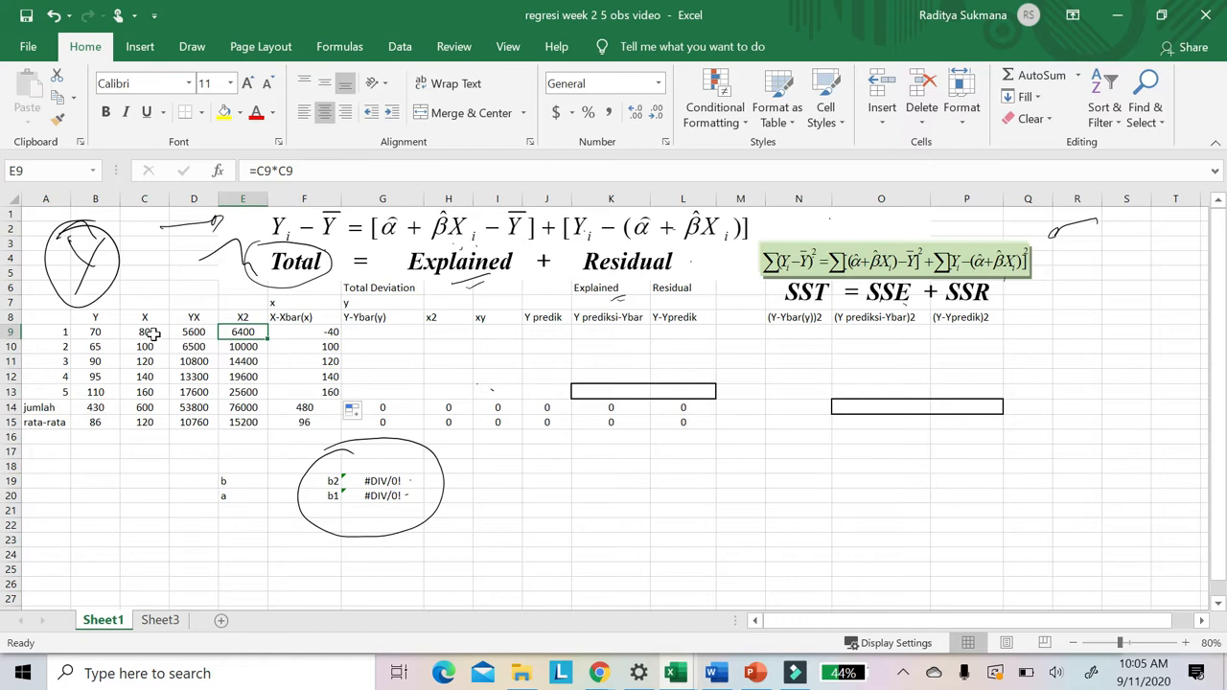
key(Down)
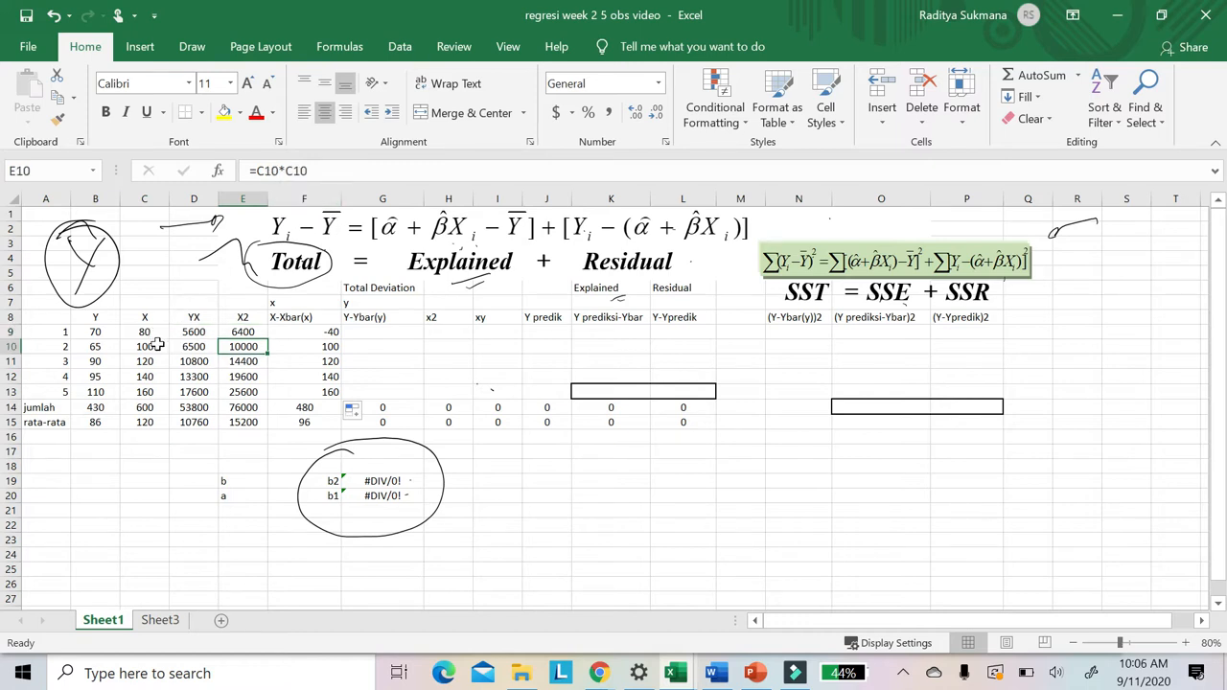
key(Down)
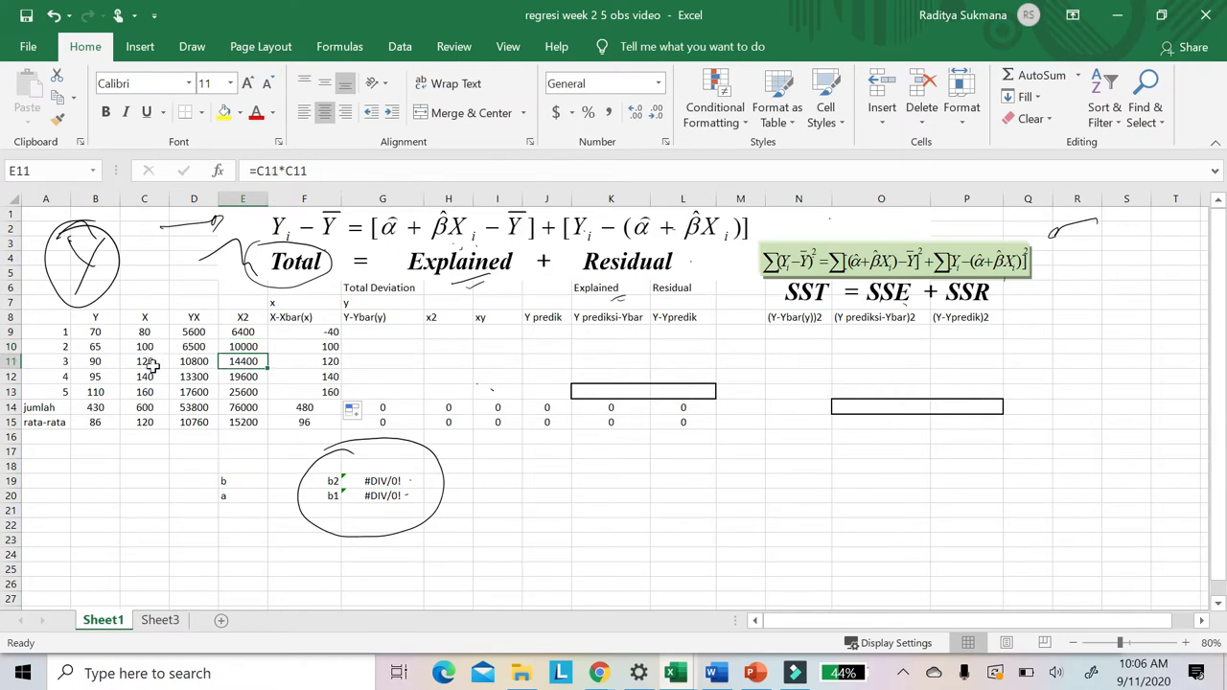
click(297, 329)
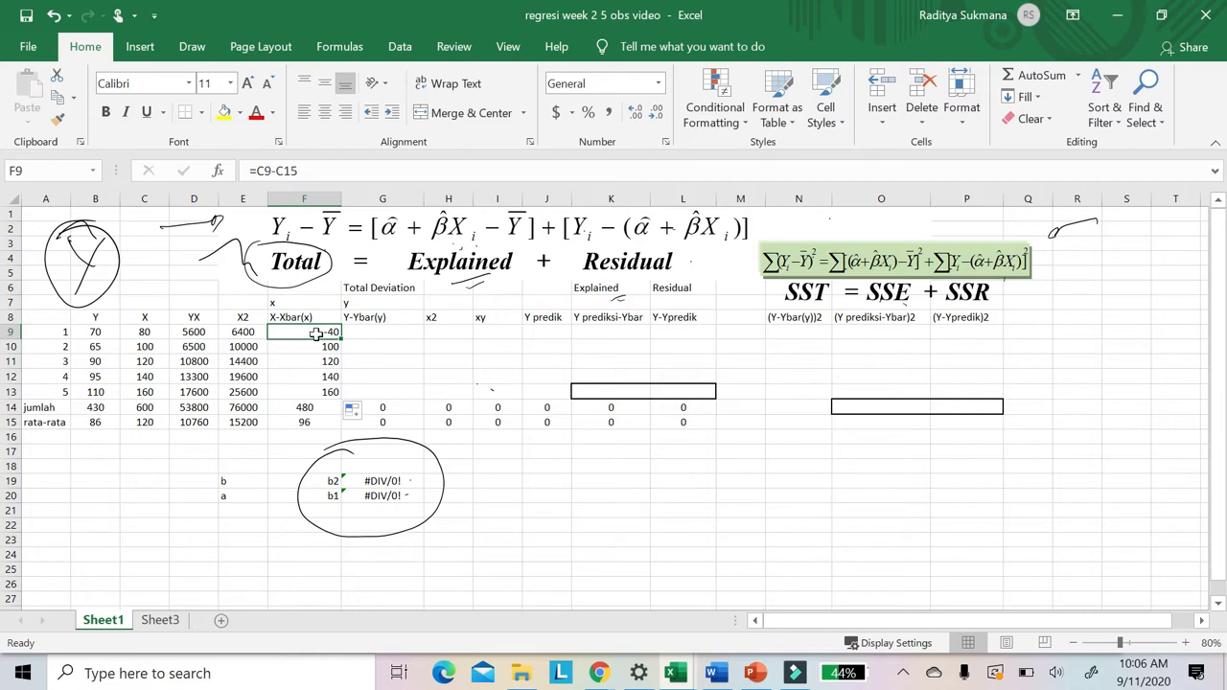
- Change the X-Xbar(x) formula in F9 to =C9-$C$15 and fill it down to F13
key(Down)
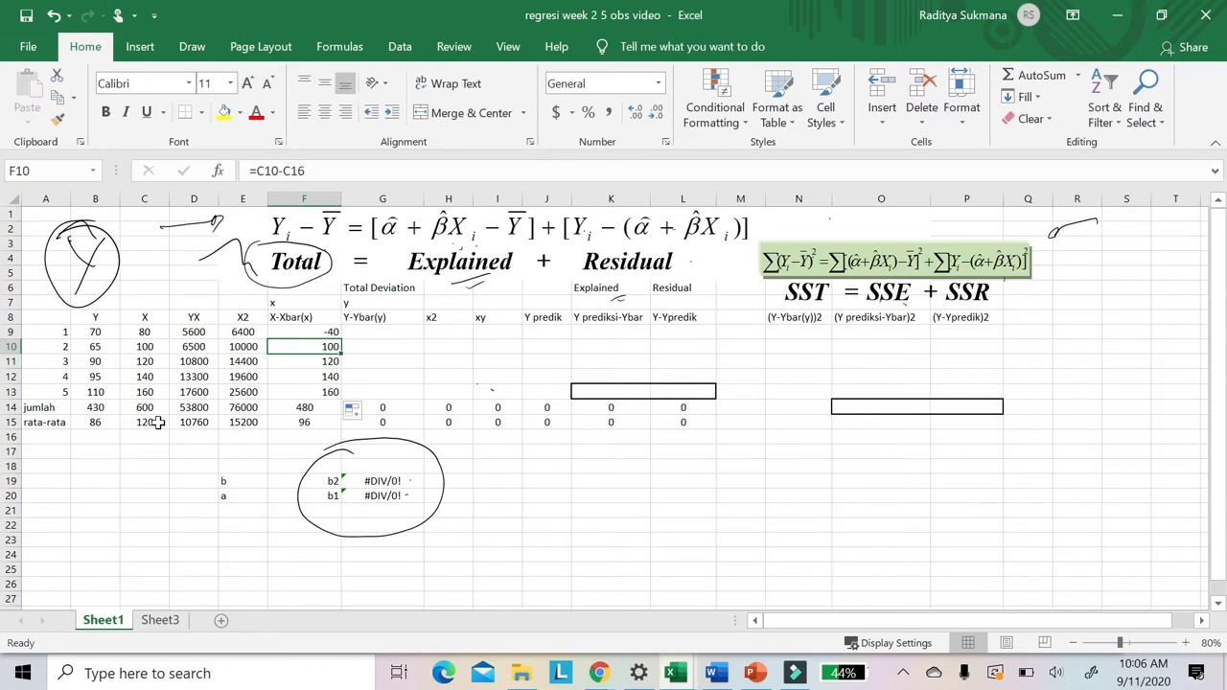
click(300, 330)
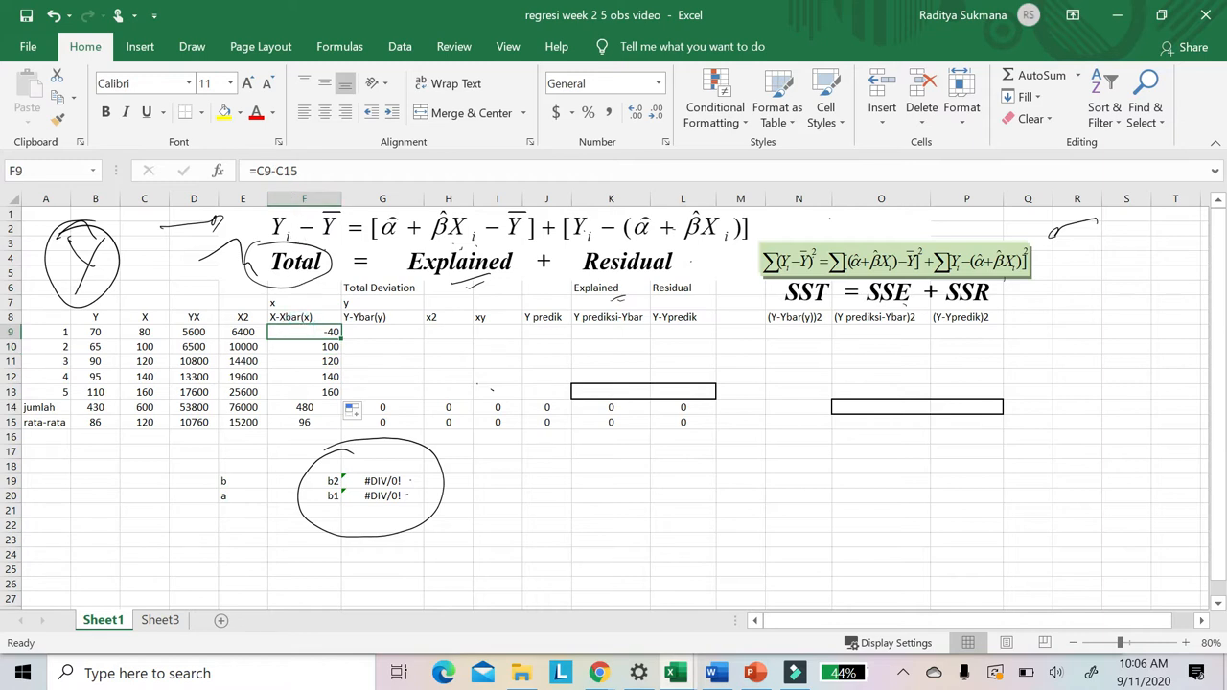
click(288, 171)
text($C)
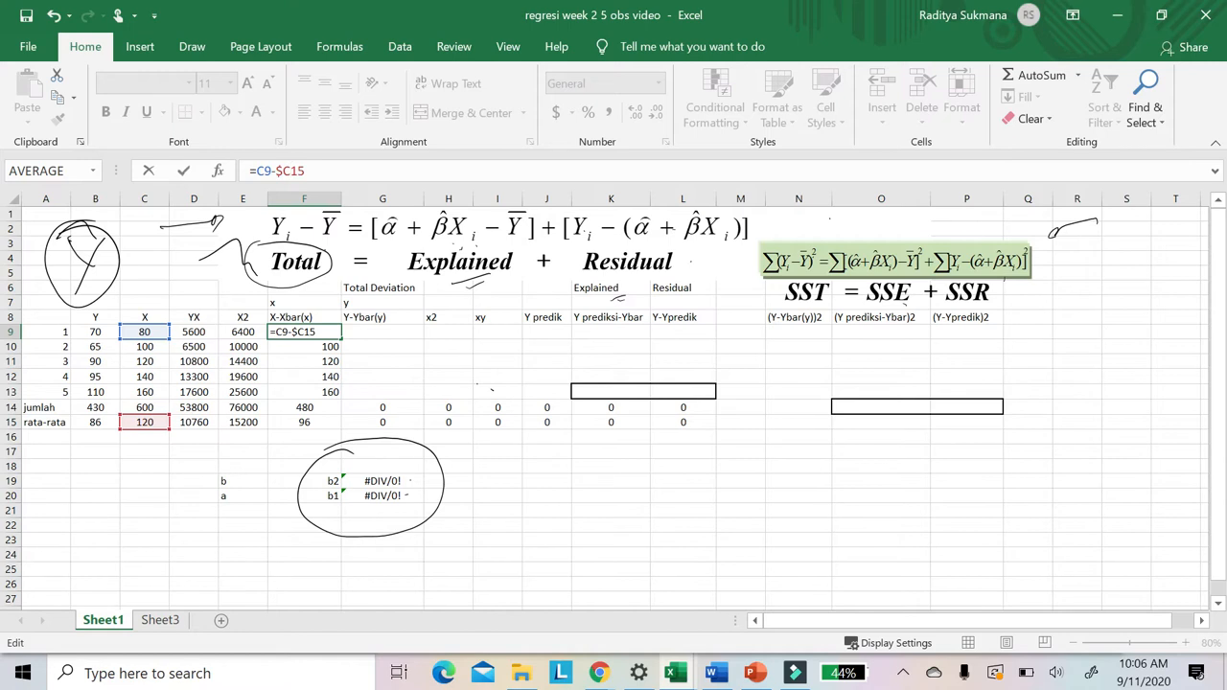
text($)
key(Return)
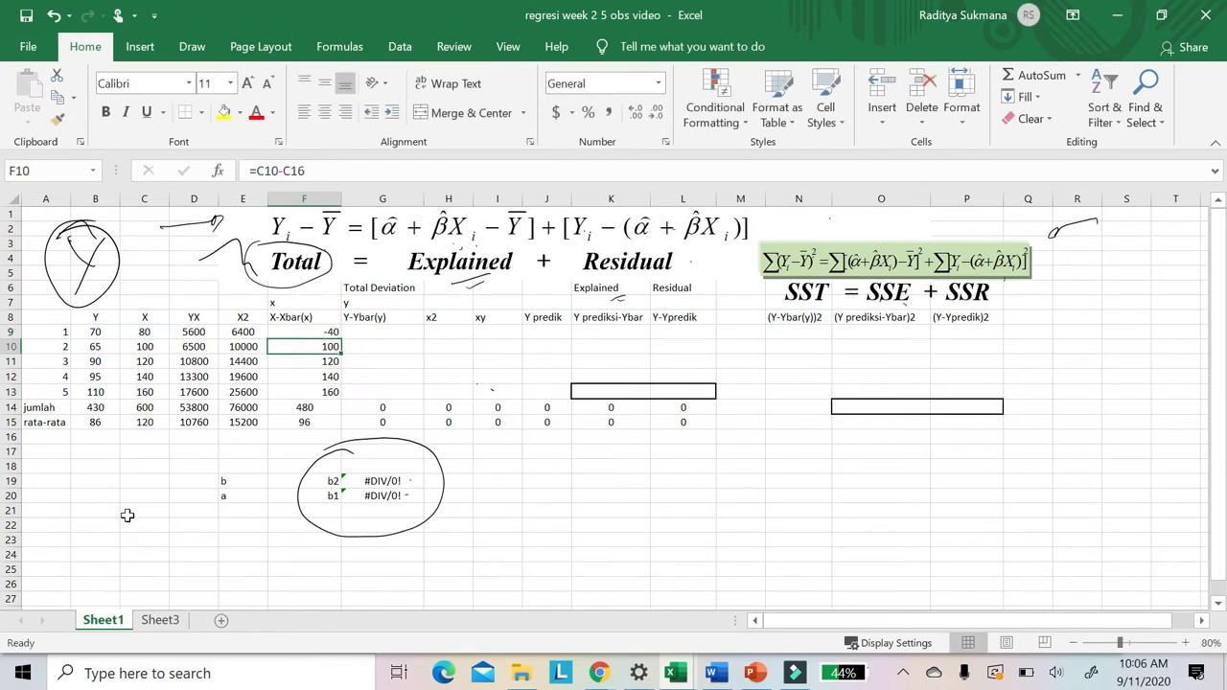
click(313, 330)
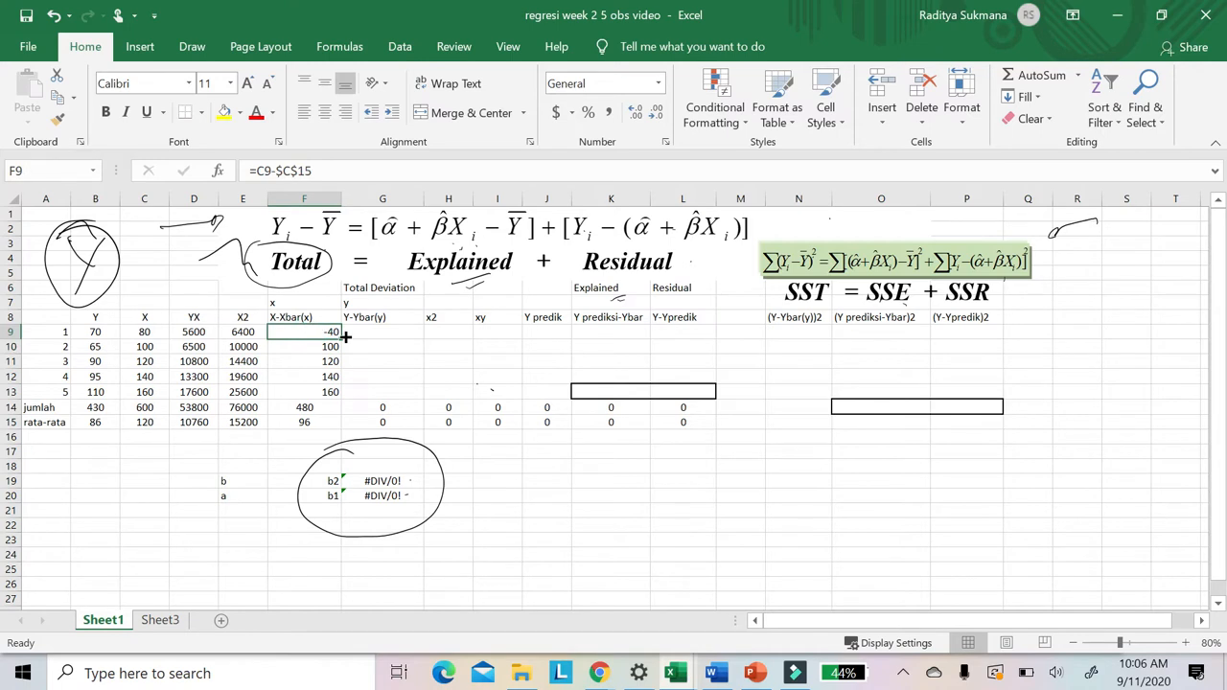
drag(341, 339, 337, 399)
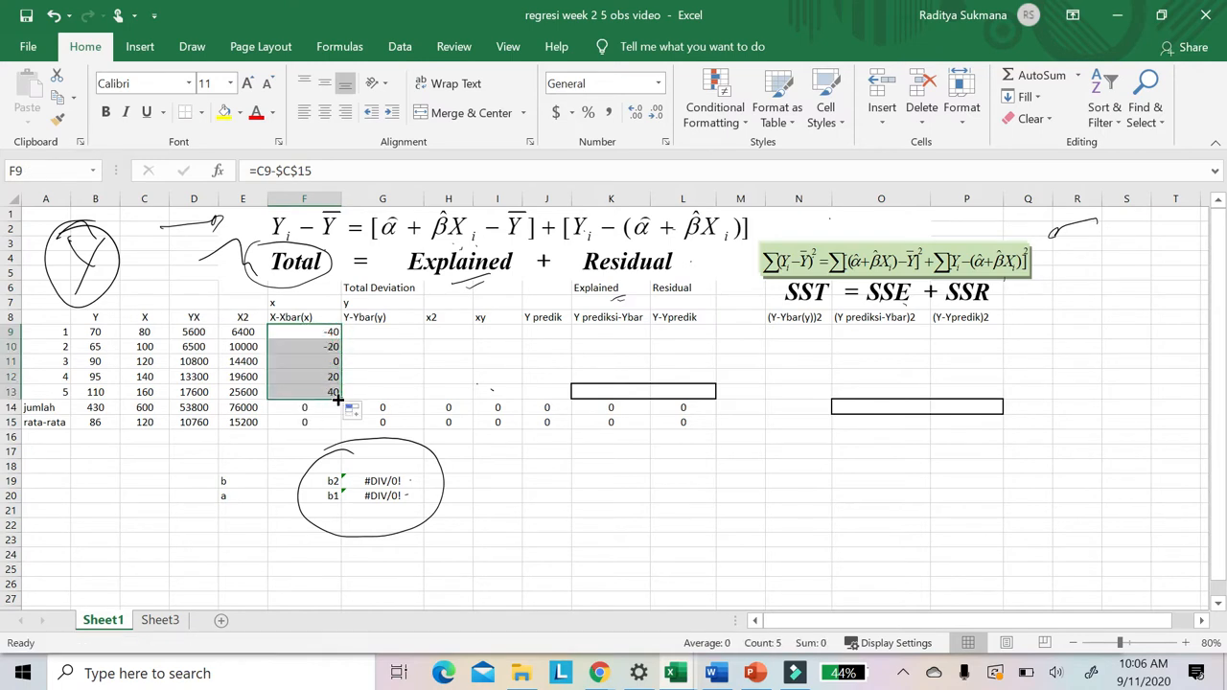
- Check the X-Xbar(x) formulas down column F from F9, including the total in F14
click(300, 329)
key(Down)
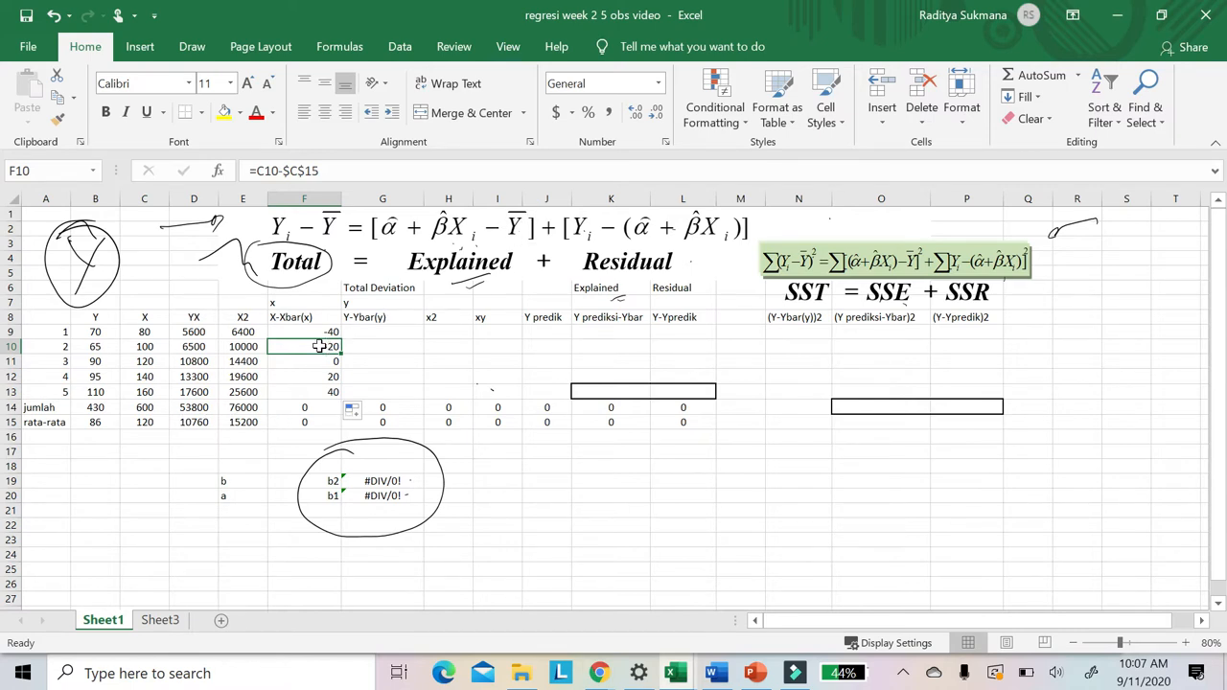
key(Down)
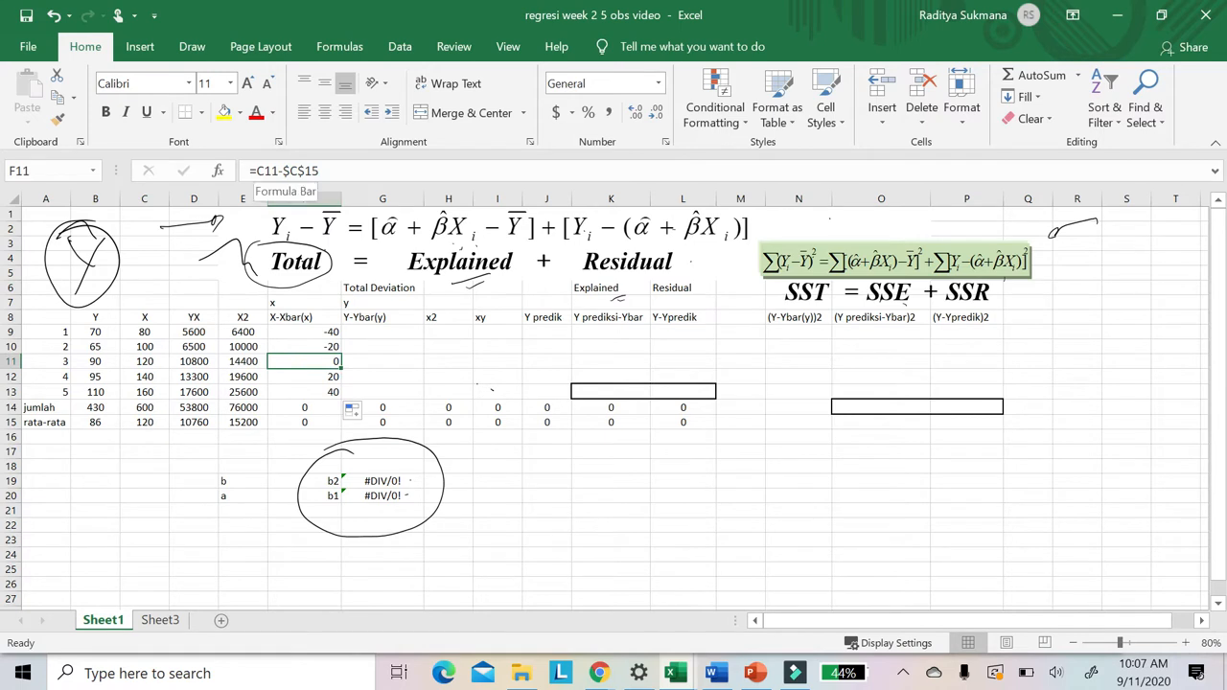
key(Down)
key(Down)
key(Down)
key(Down)
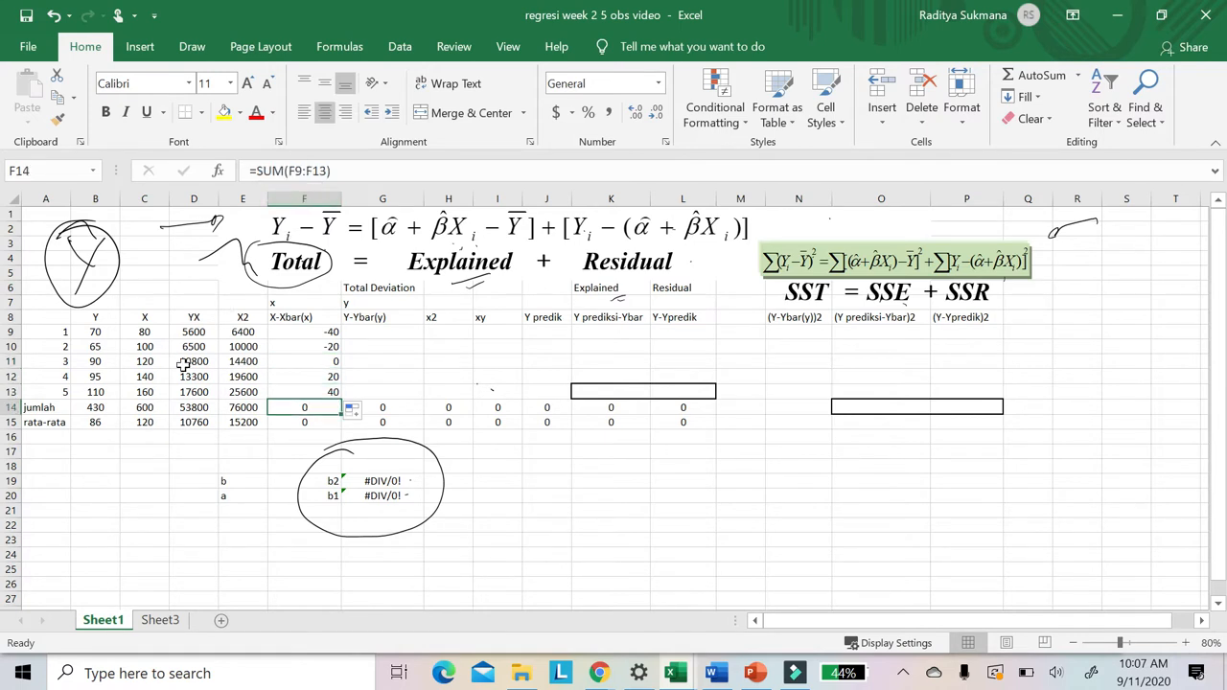
- Enter the formula =B9-$B$15 in G9 for the Y-Ybar(y) deviation
click(369, 331)
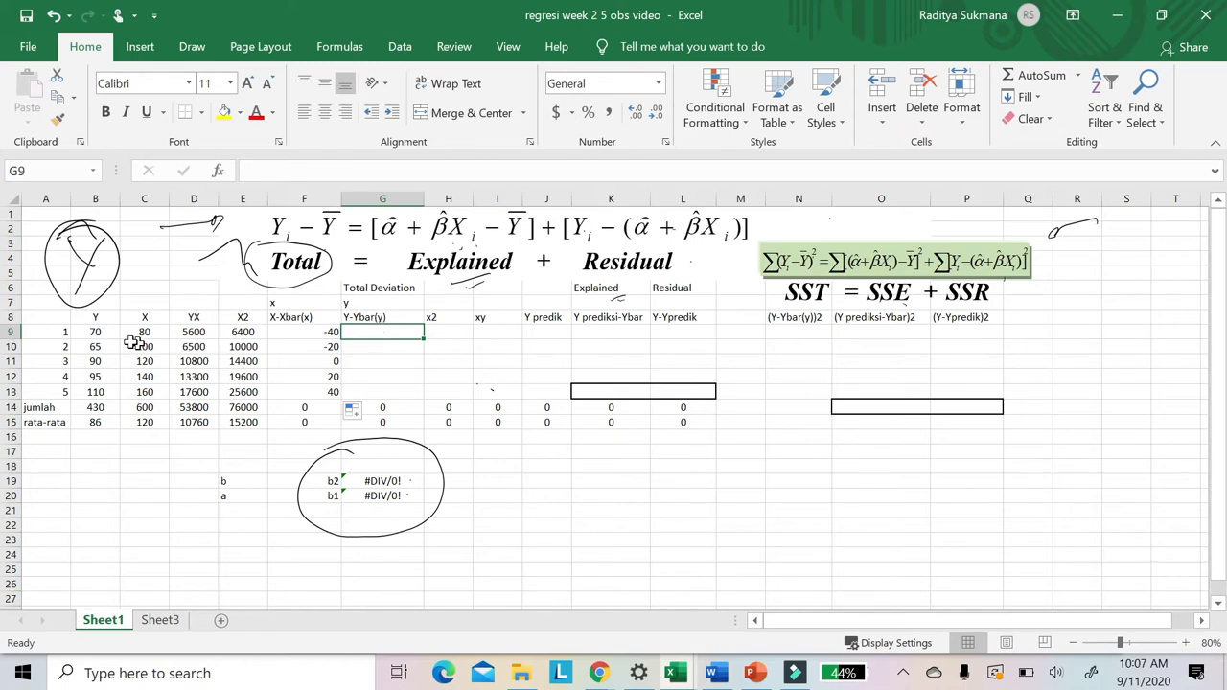
text(=)
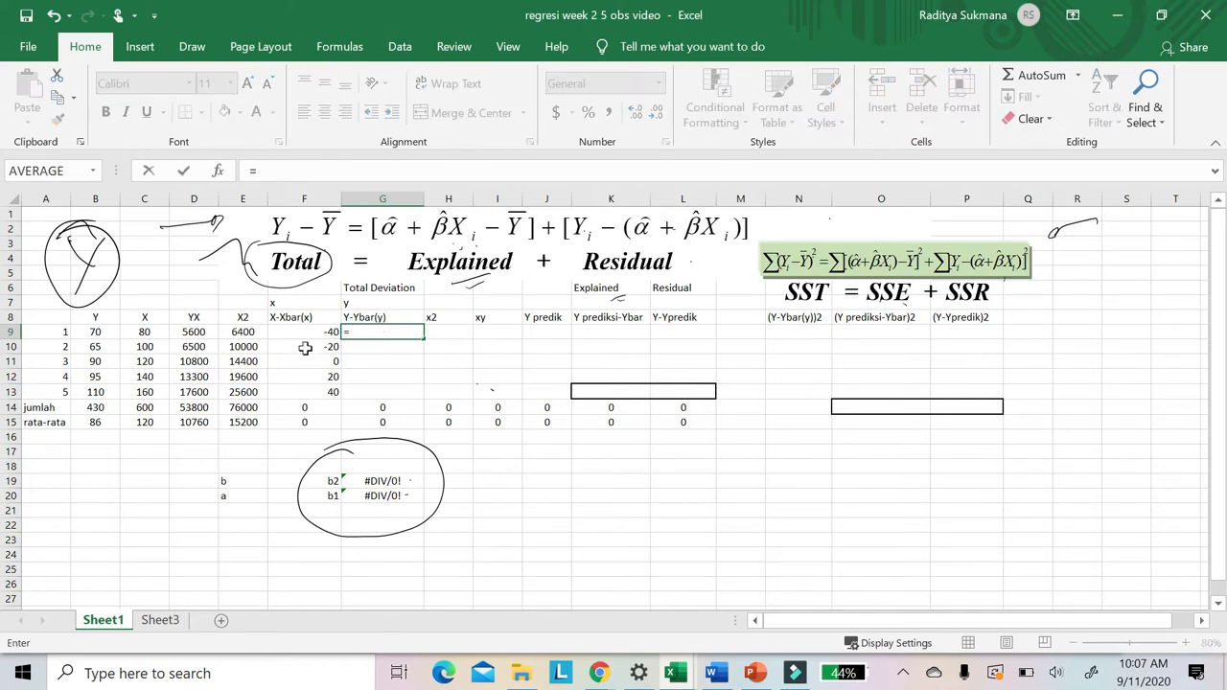
click(99, 331)
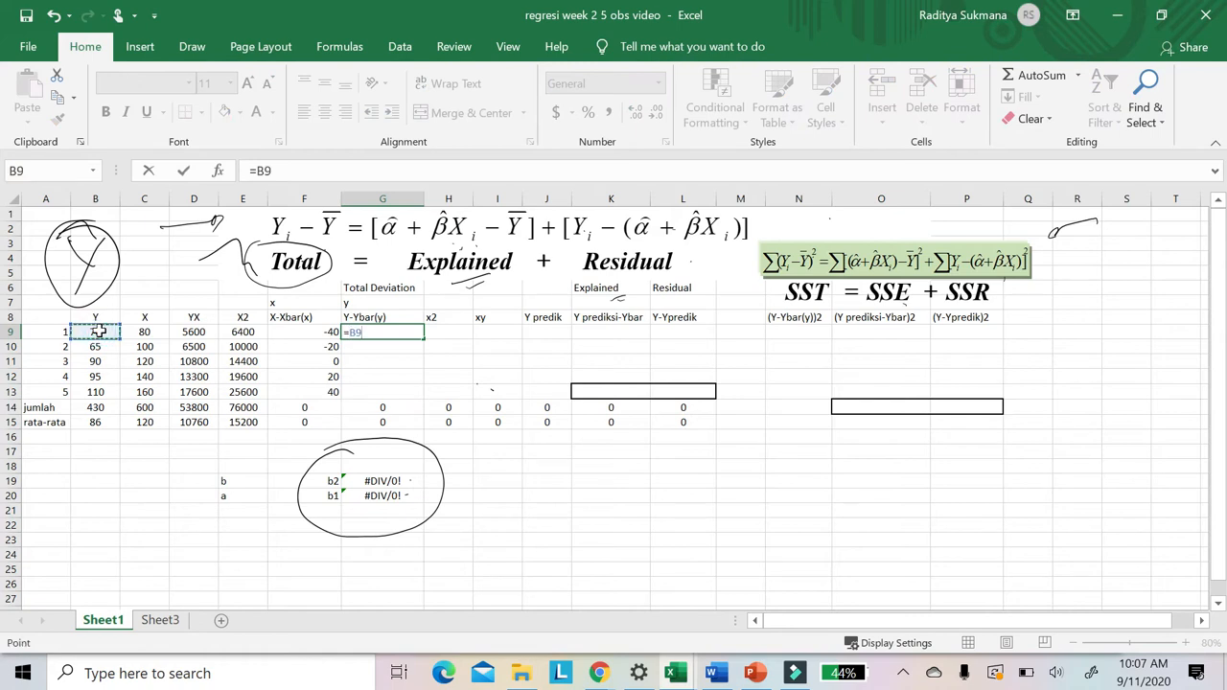
text(-)
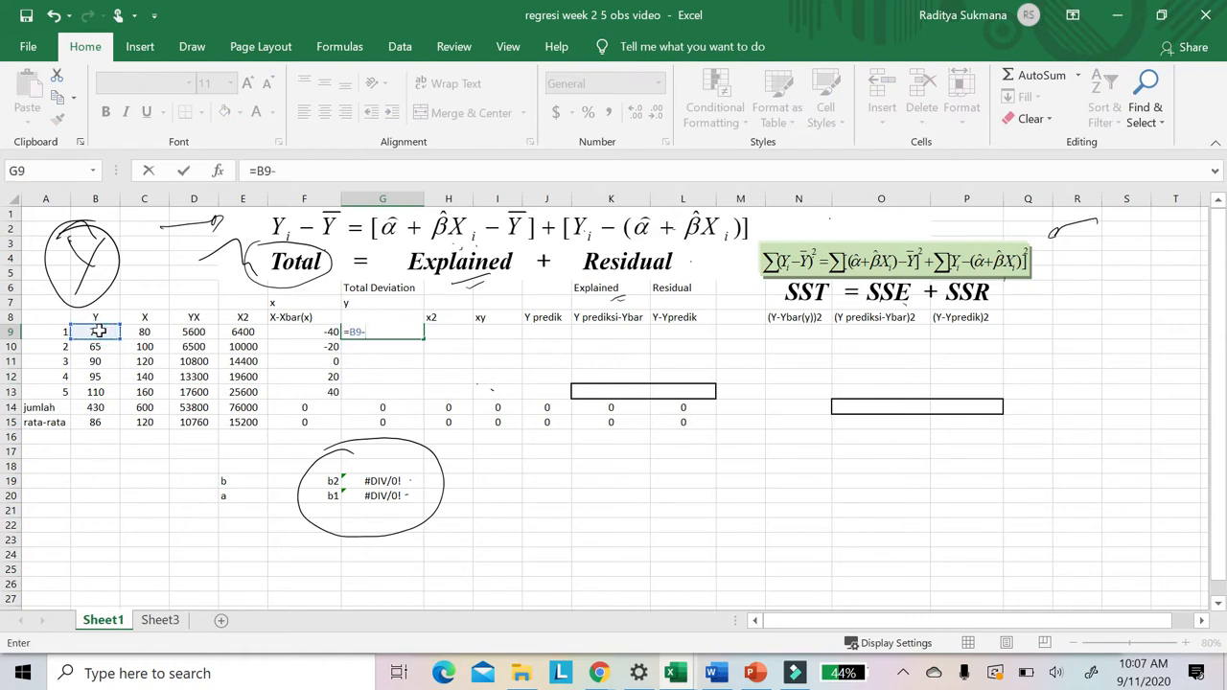
click(105, 422)
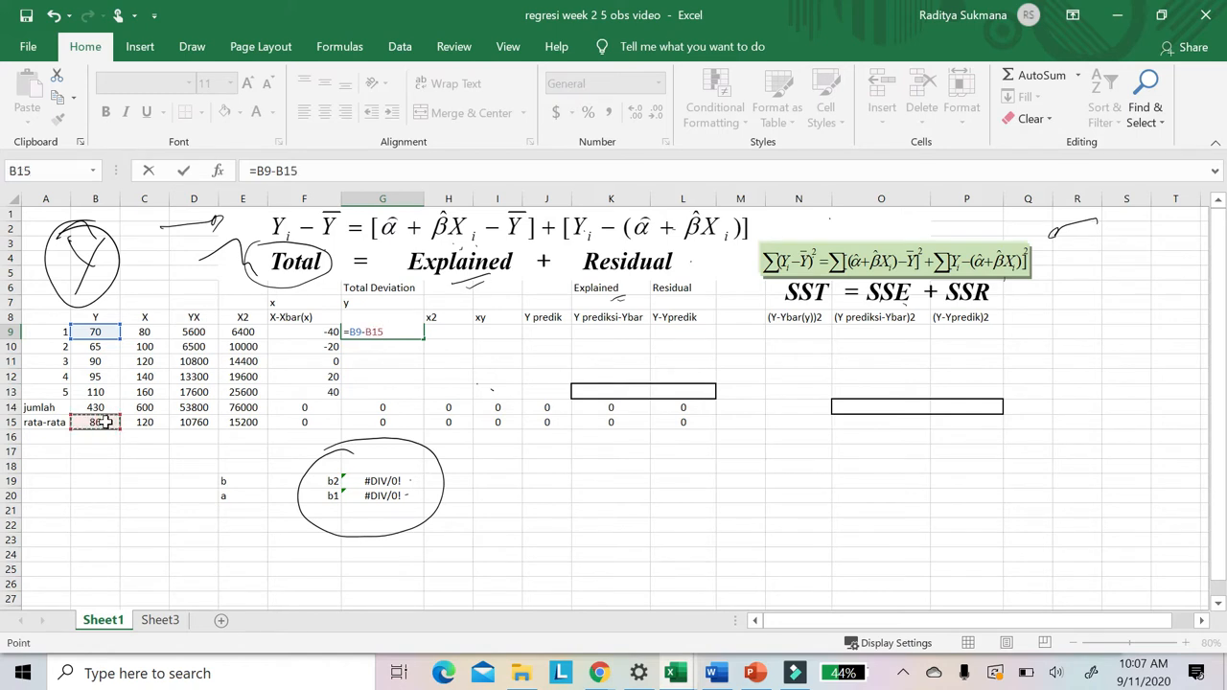
click(276, 171)
text($B)
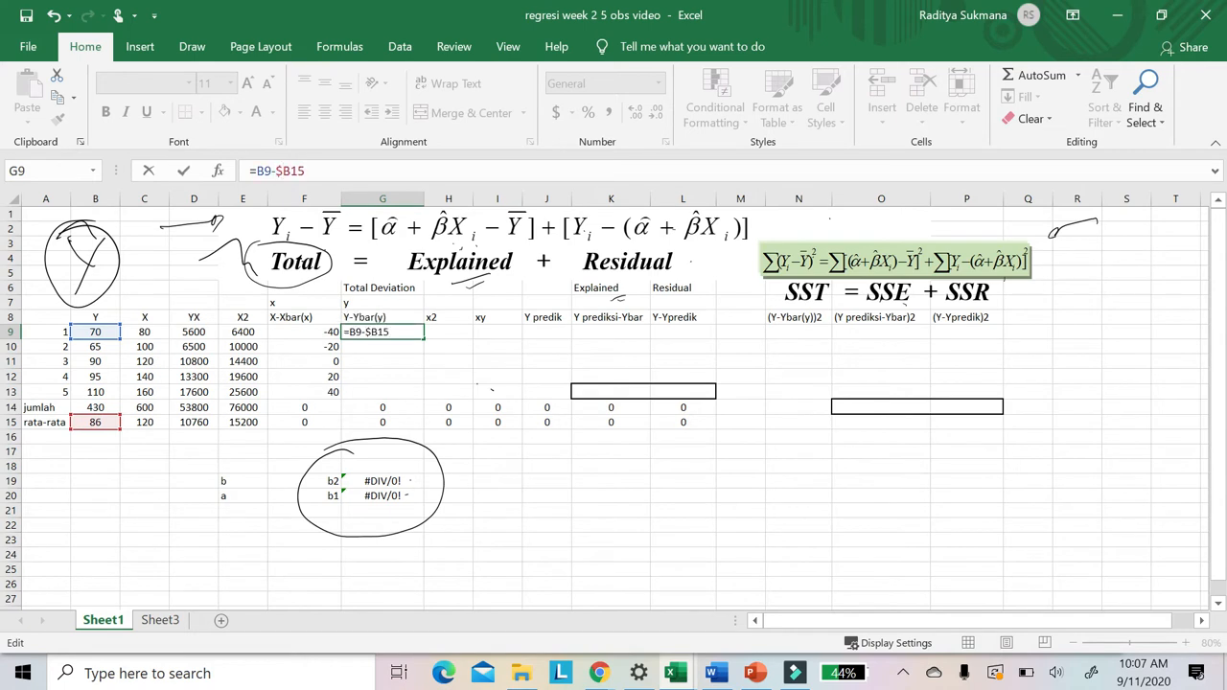
text($)
key(Return)
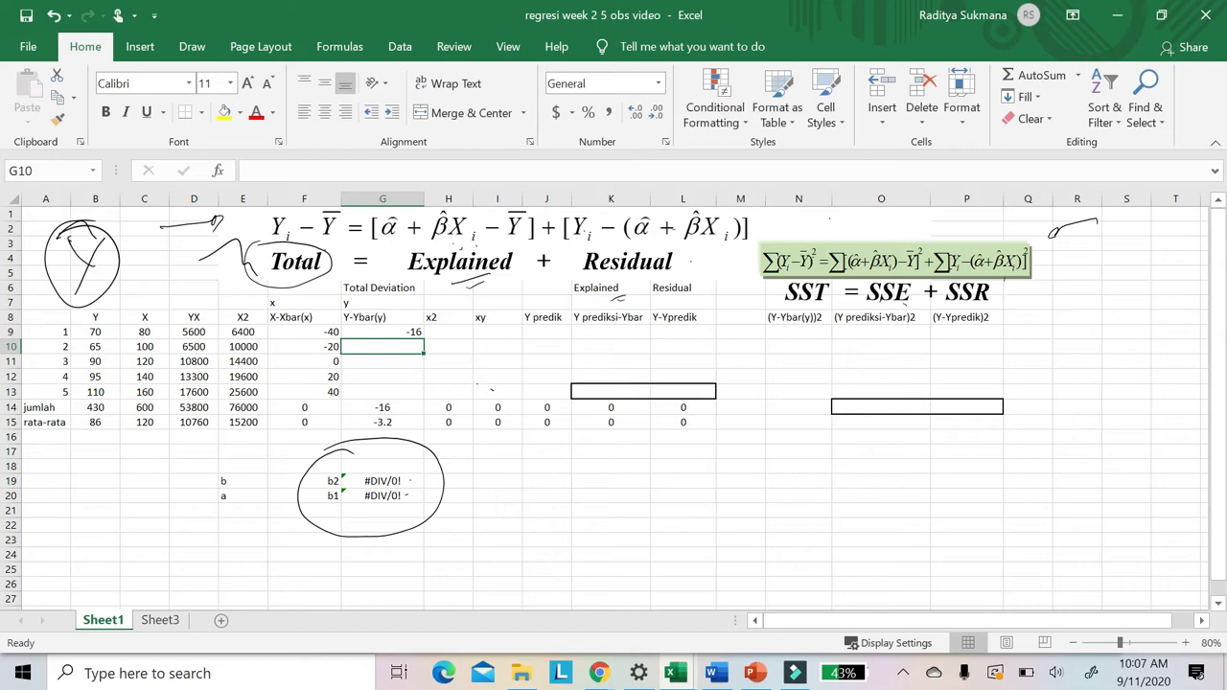
- Enter the formula =F9*F9 in H9 for the x2 column of squared deviations
click(452, 334)
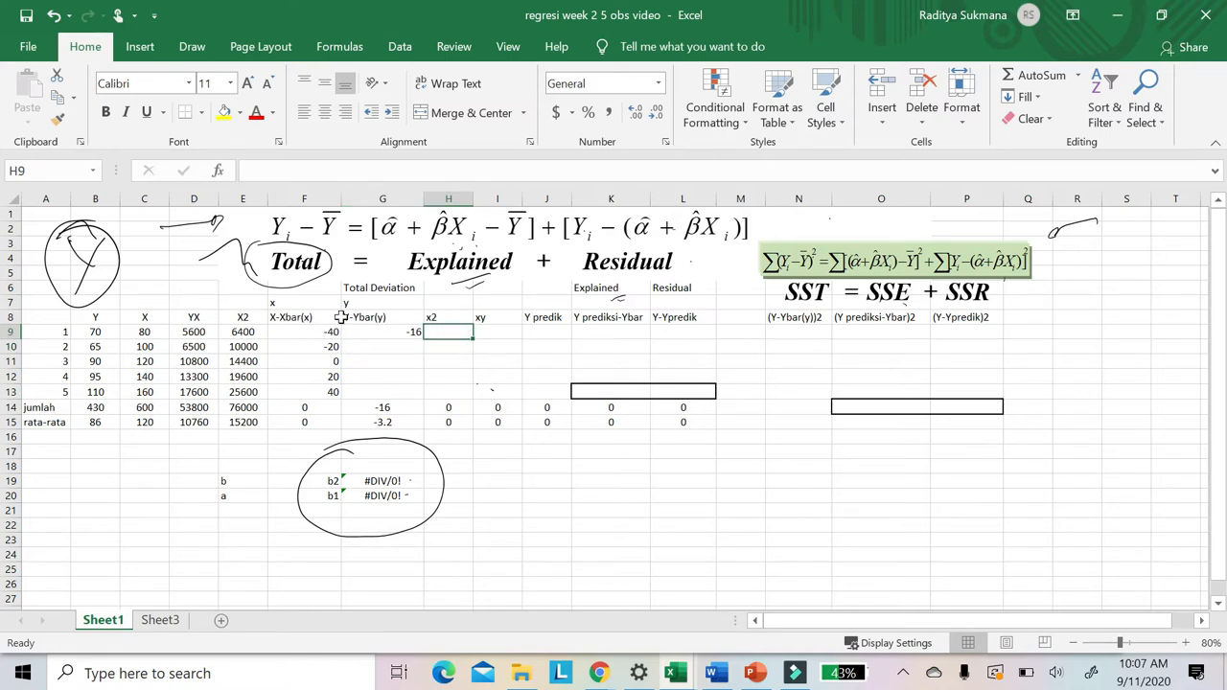
click(251, 318)
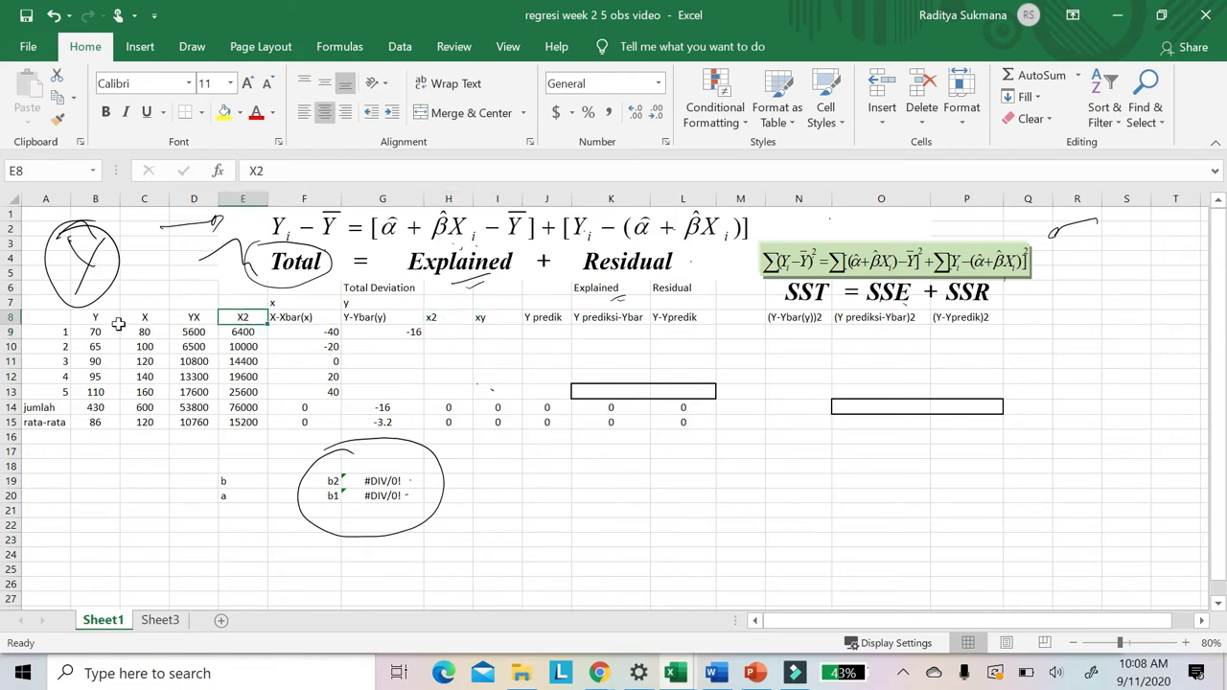
click(435, 318)
text(x2)
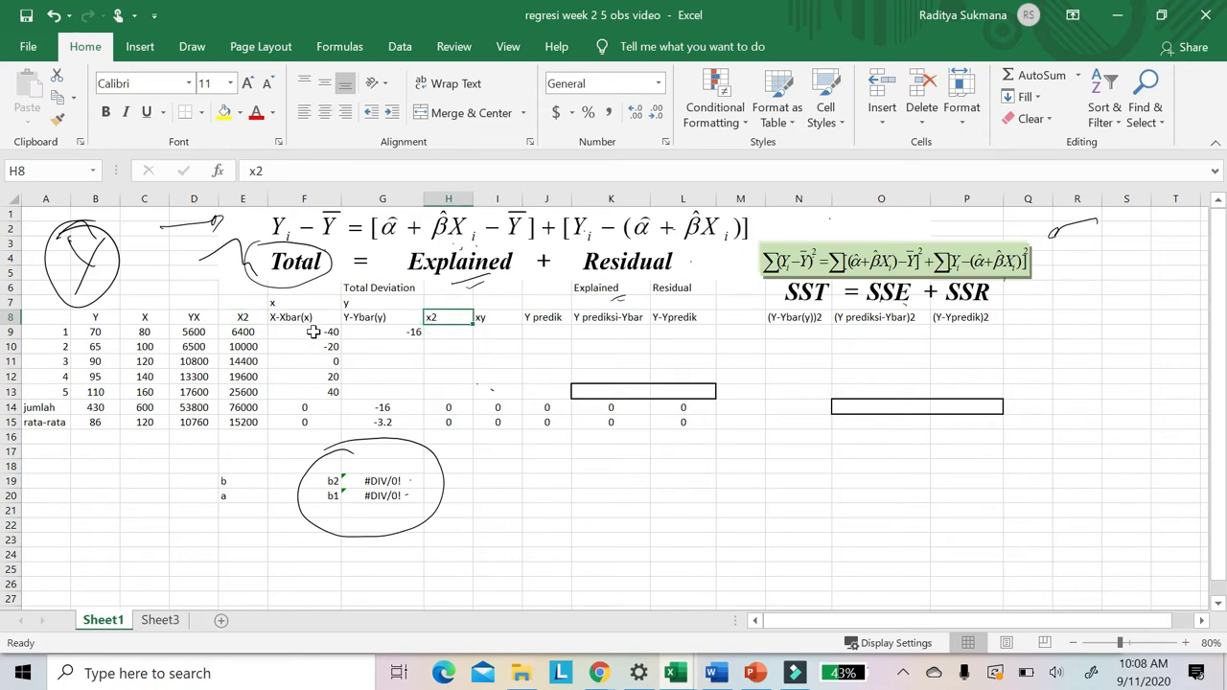
click(457, 333)
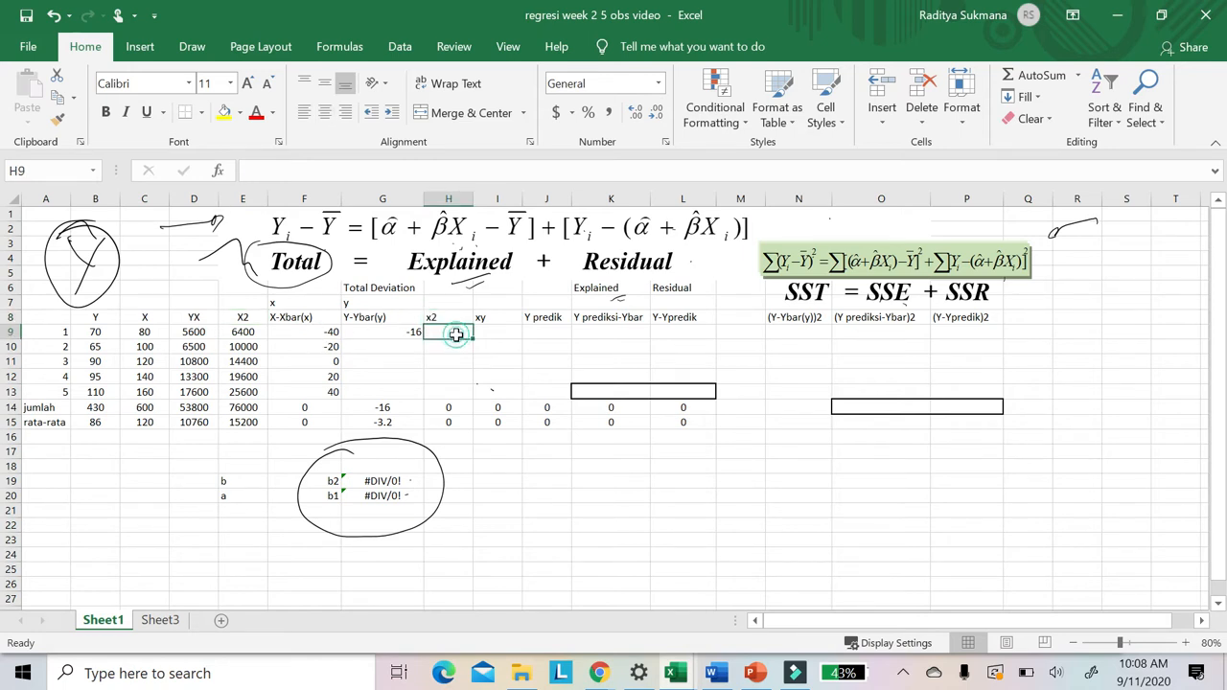
text(=)
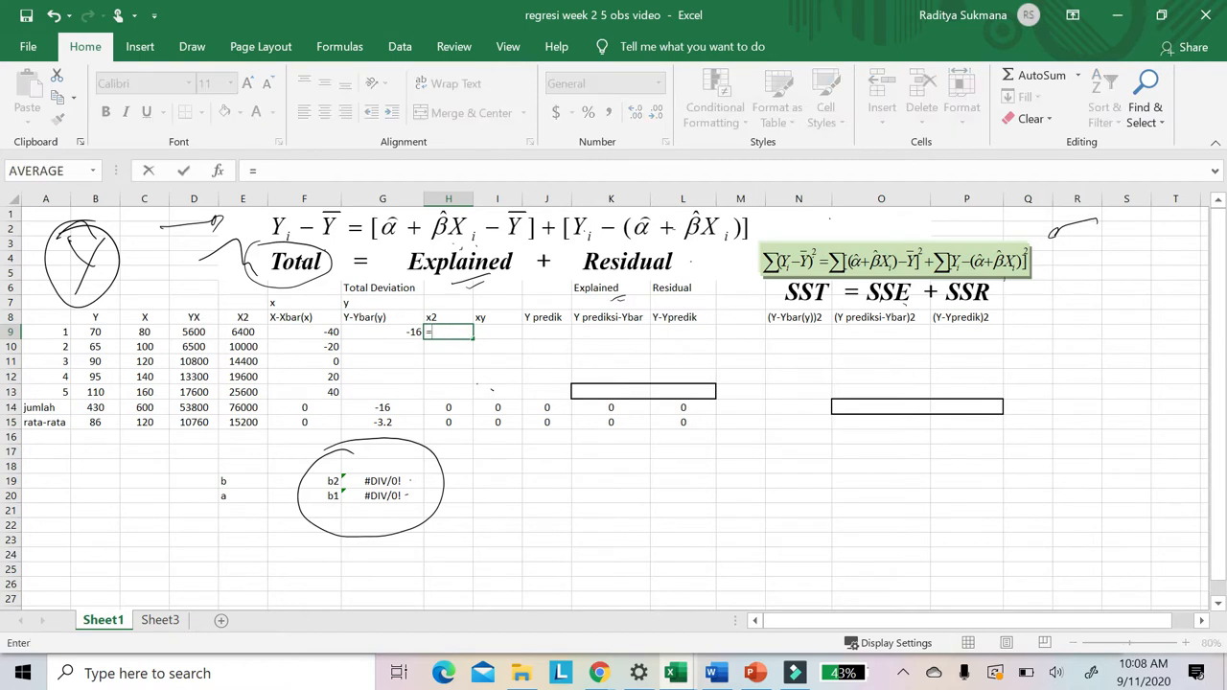
click(328, 330)
text(*)
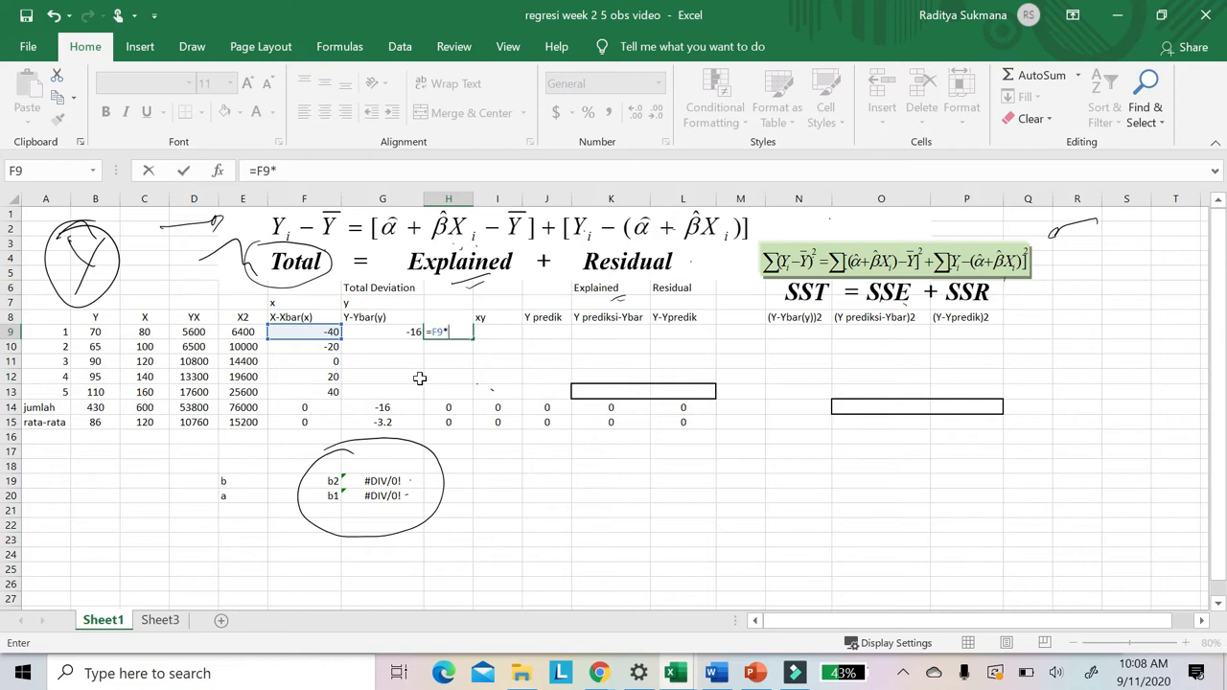
text(f9)
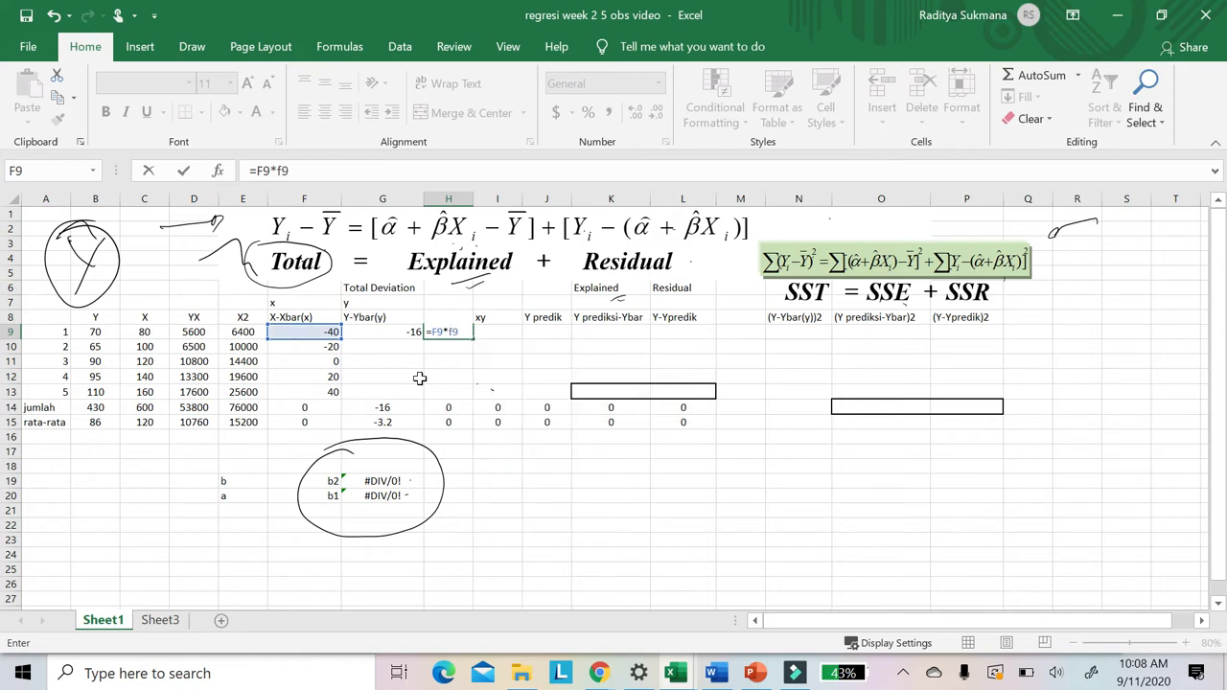
key(Return)
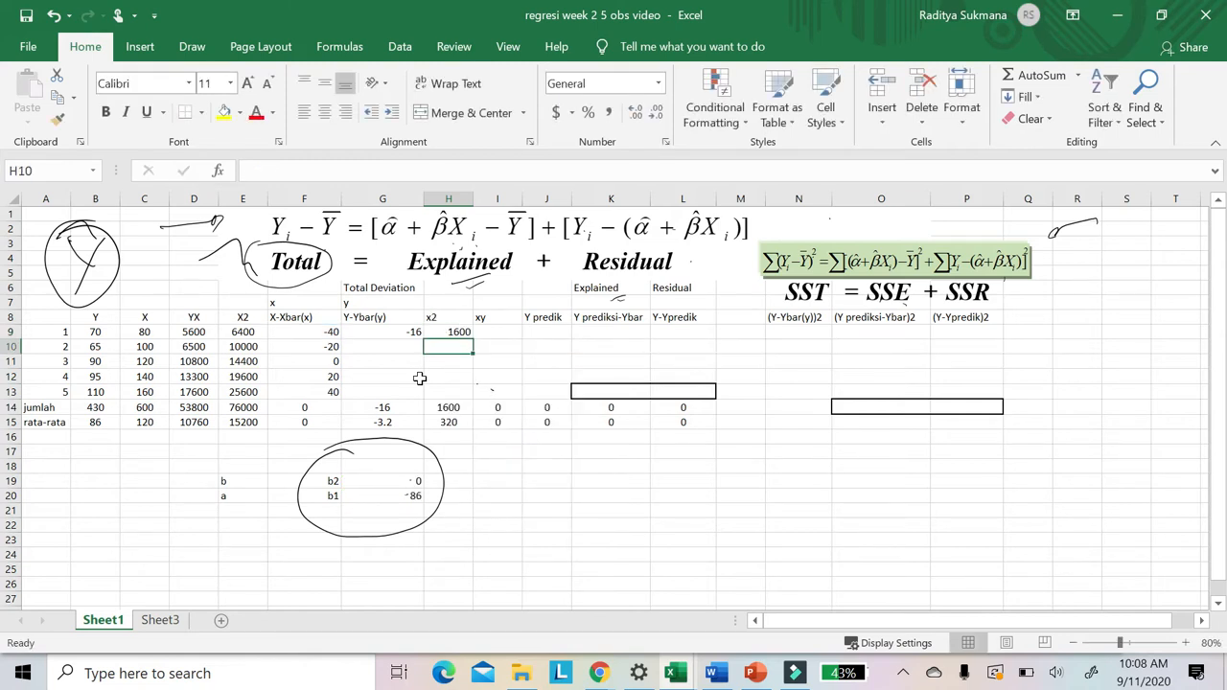
- Enter the formula =F9*G9 in I9 for the xy column and fill G9:I9 down to row 13
click(509, 332)
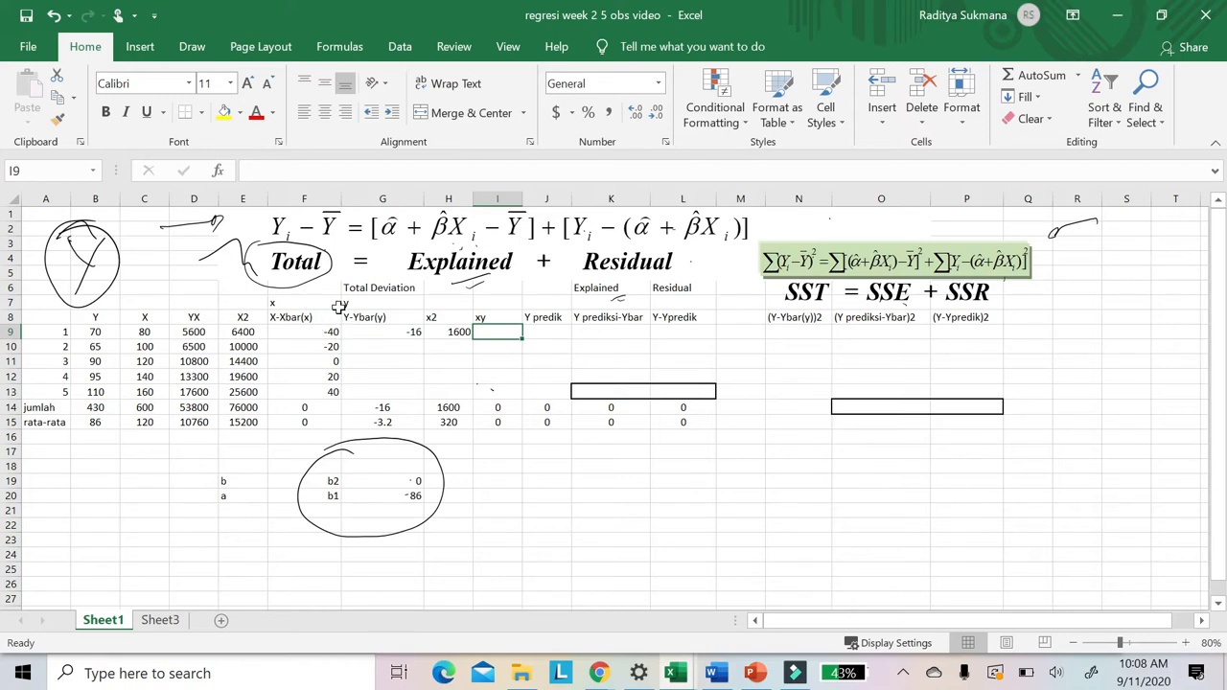
text(=)
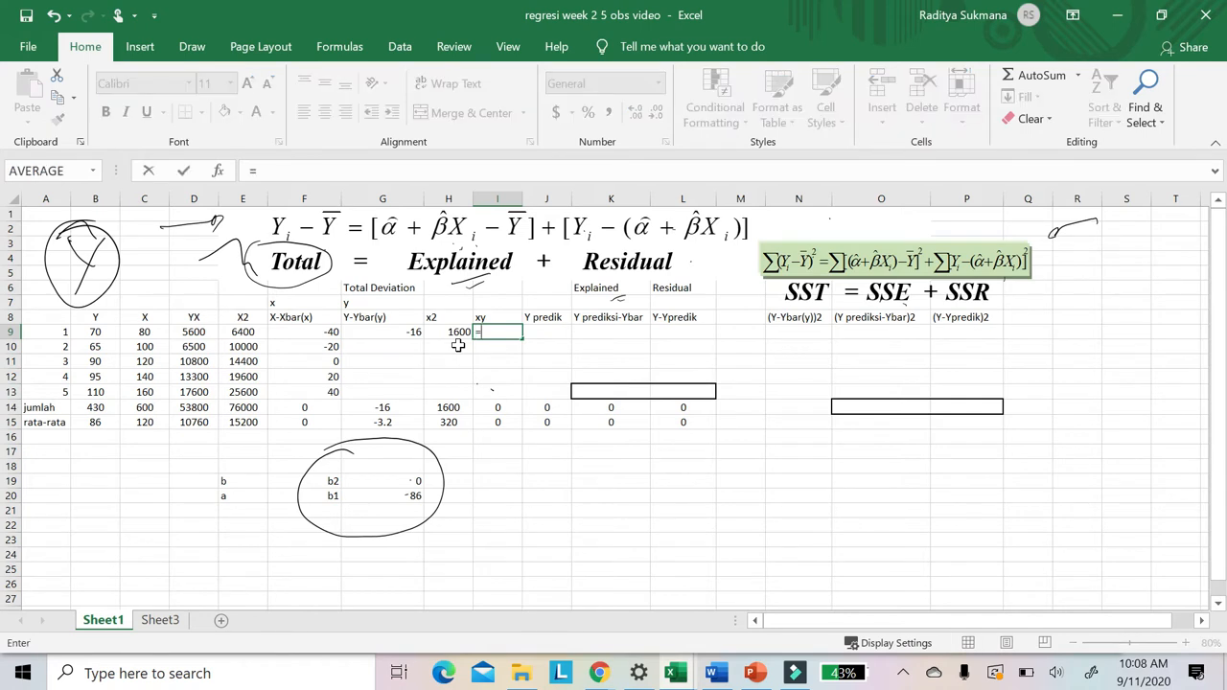
click(329, 332)
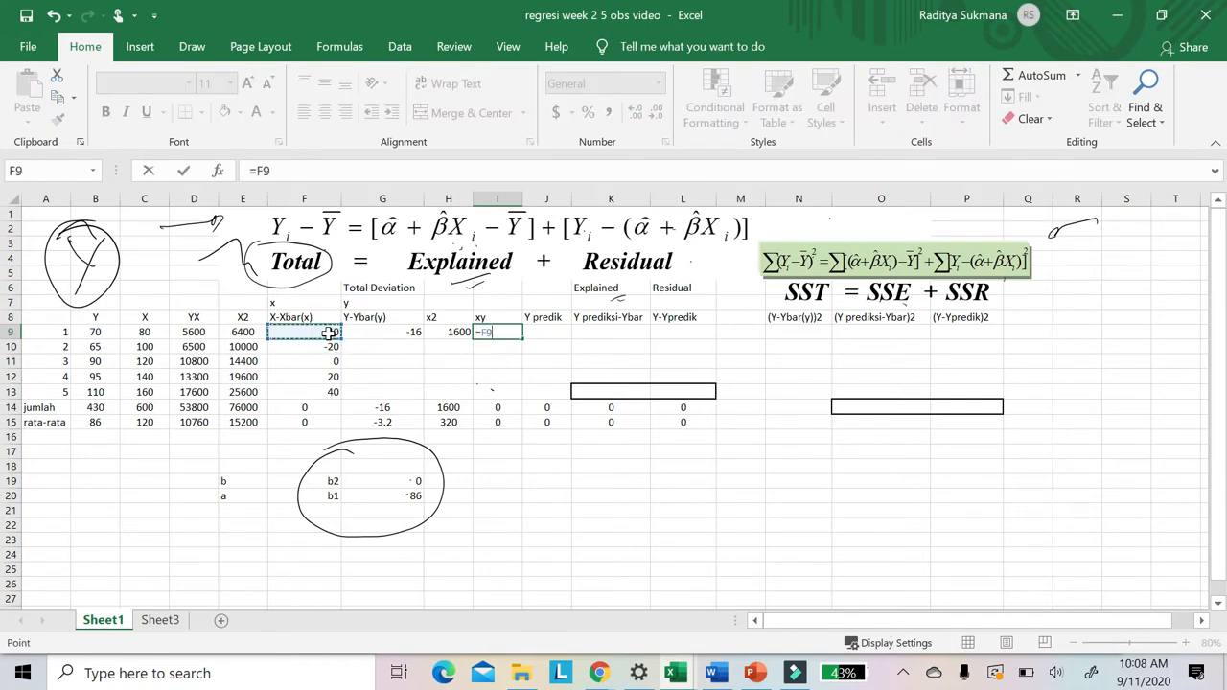
text(*)
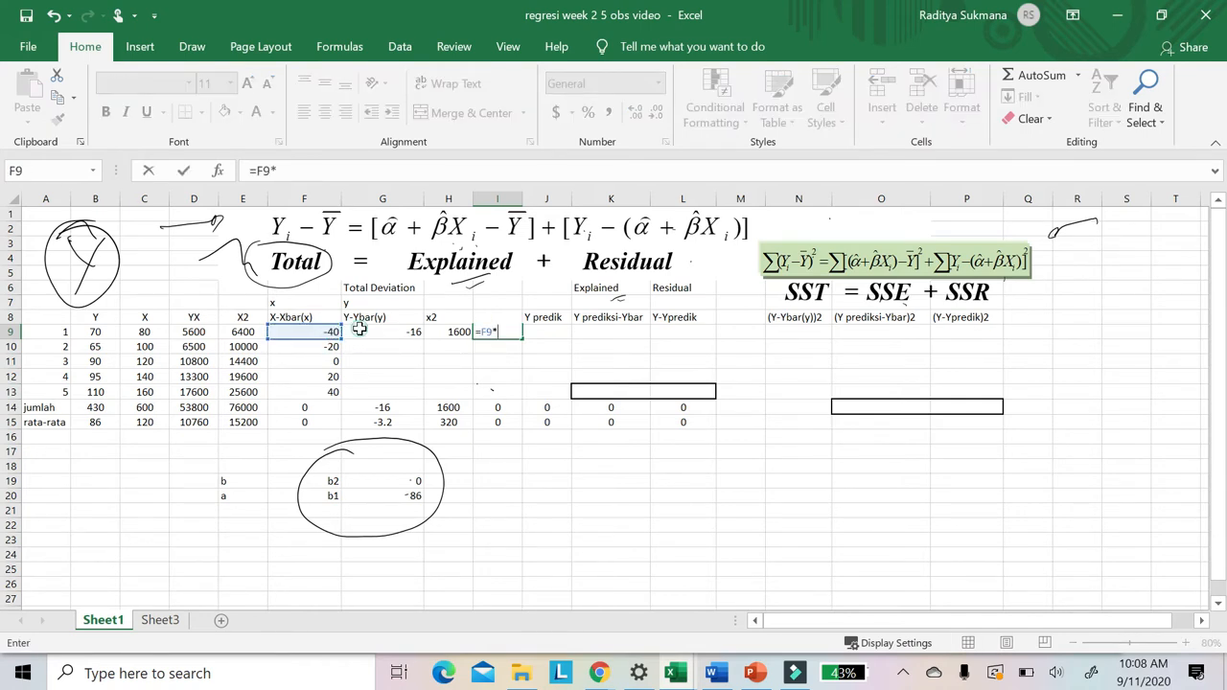
click(360, 332)
key(Return)
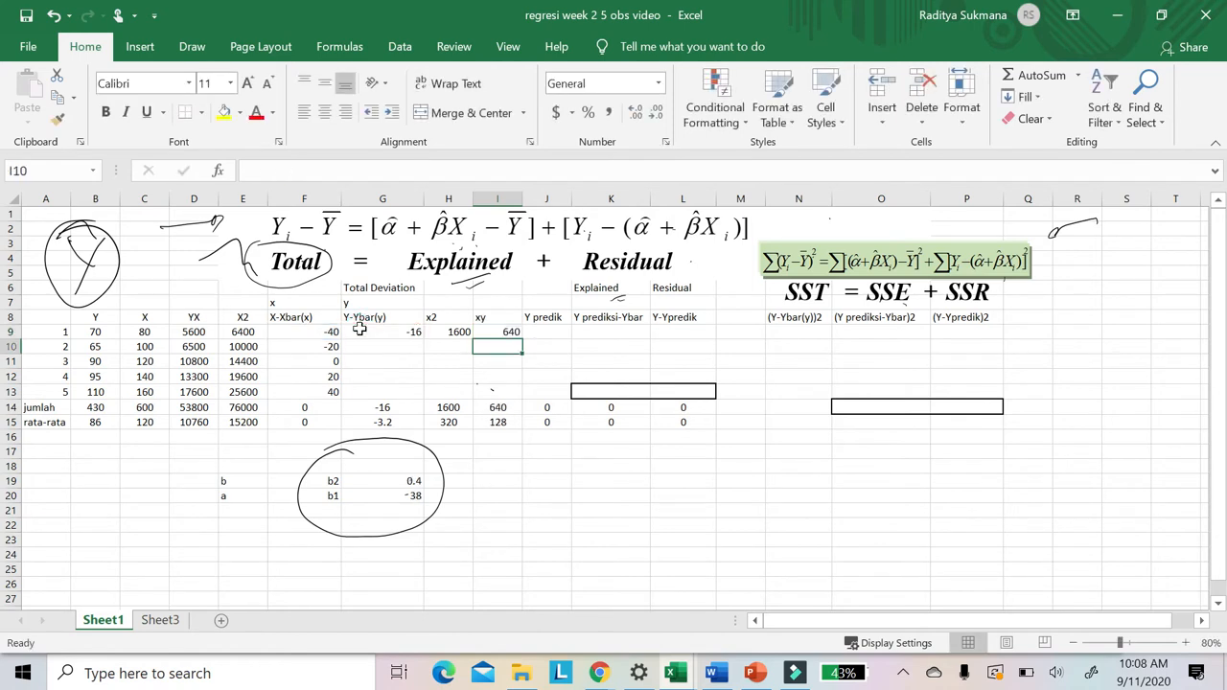
click(559, 331)
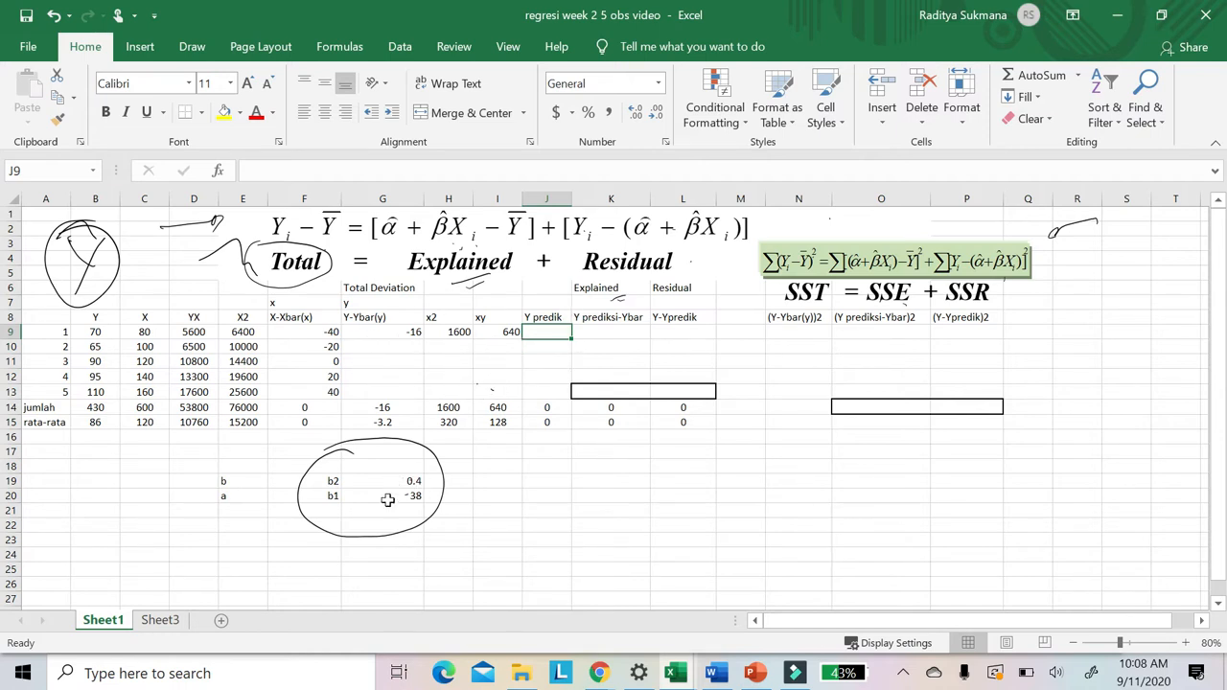
drag(398, 333, 522, 406)
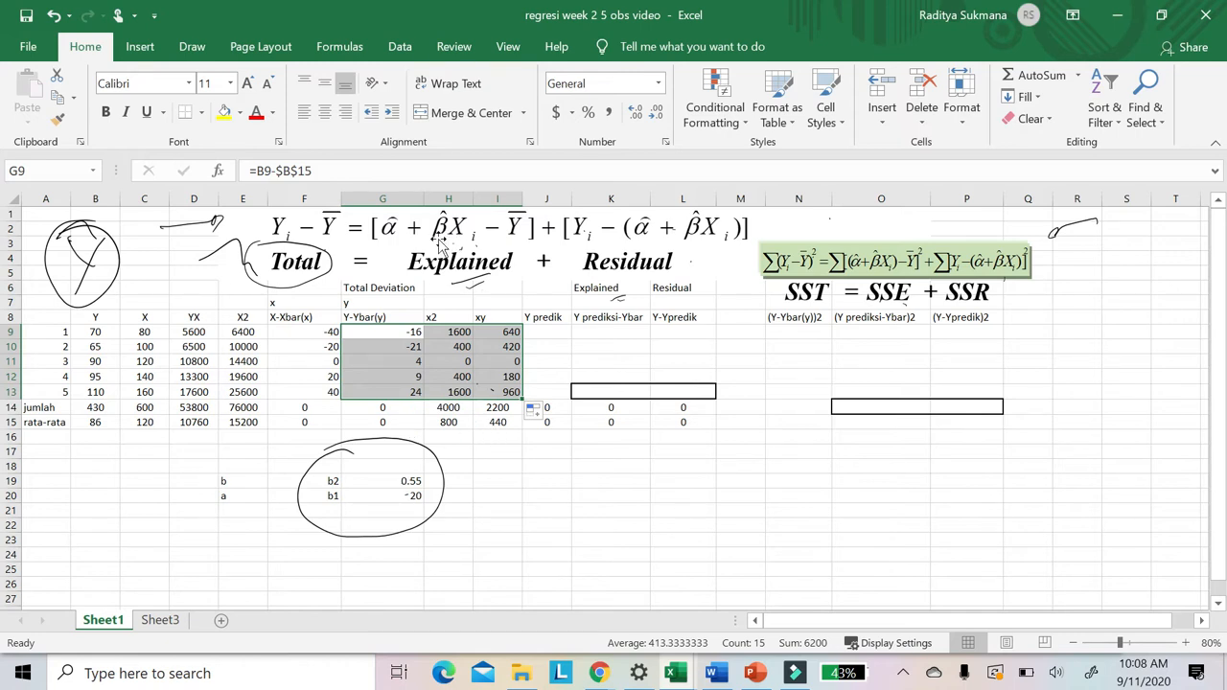
- Check the b2 slope formula in G19 against the xy total in I14 and the x2 total in H14
click(387, 481)
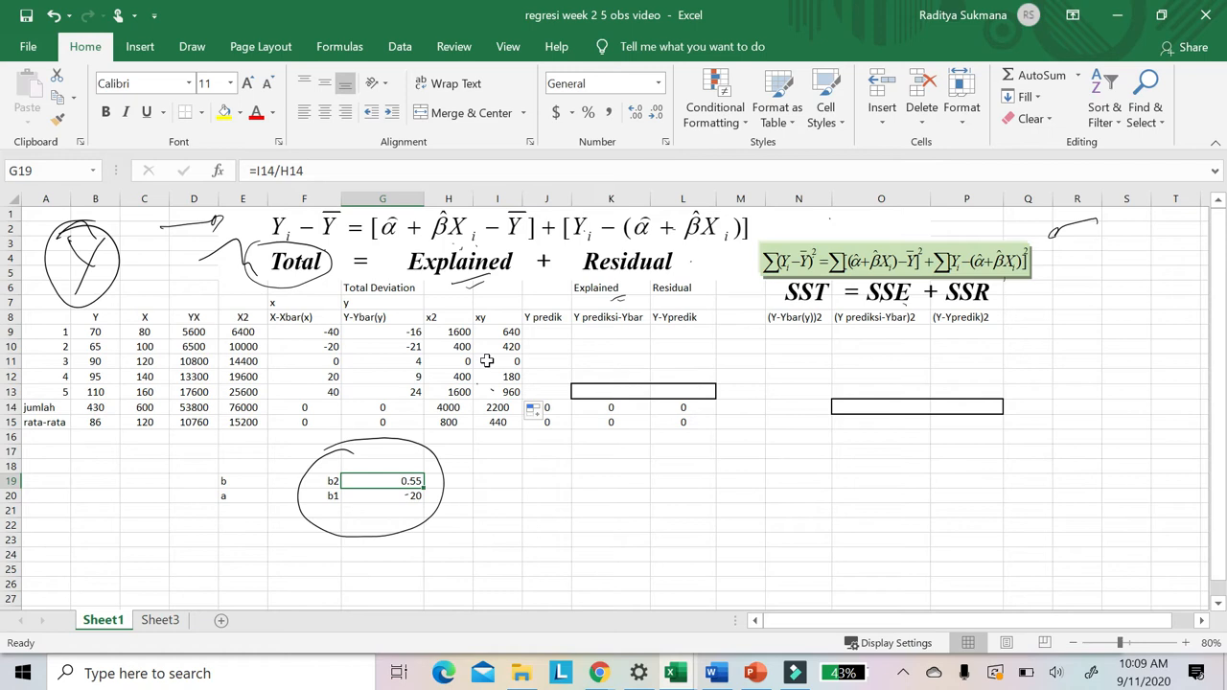
click(501, 408)
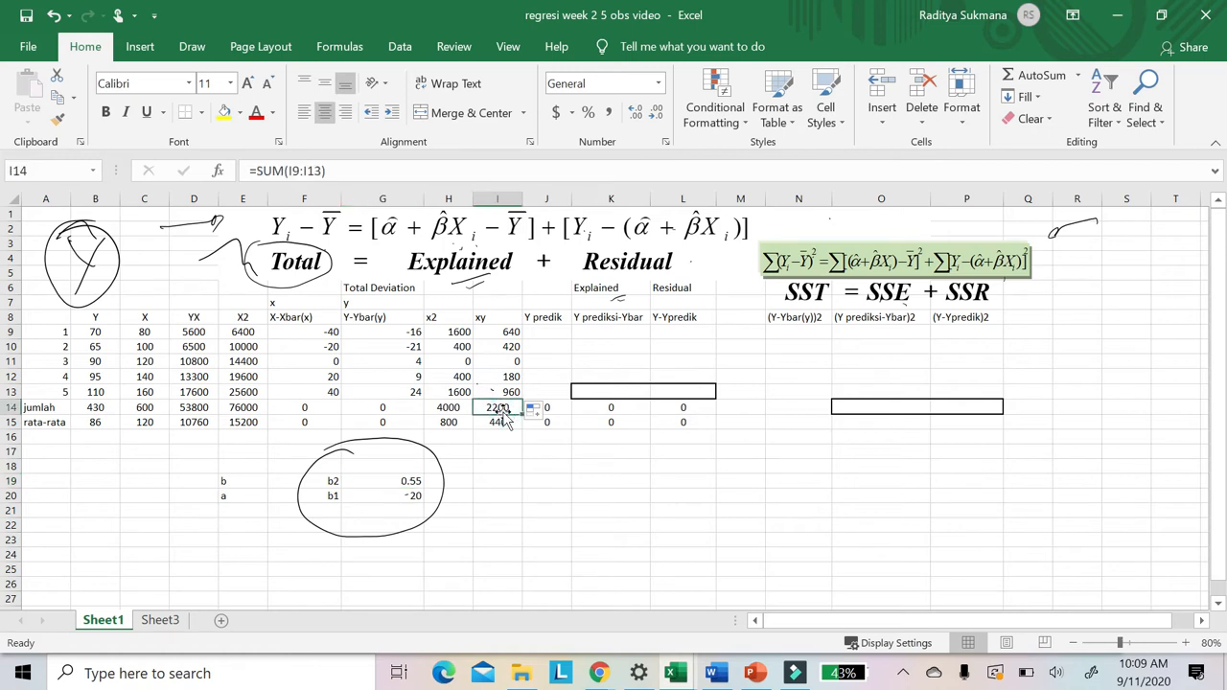
click(458, 409)
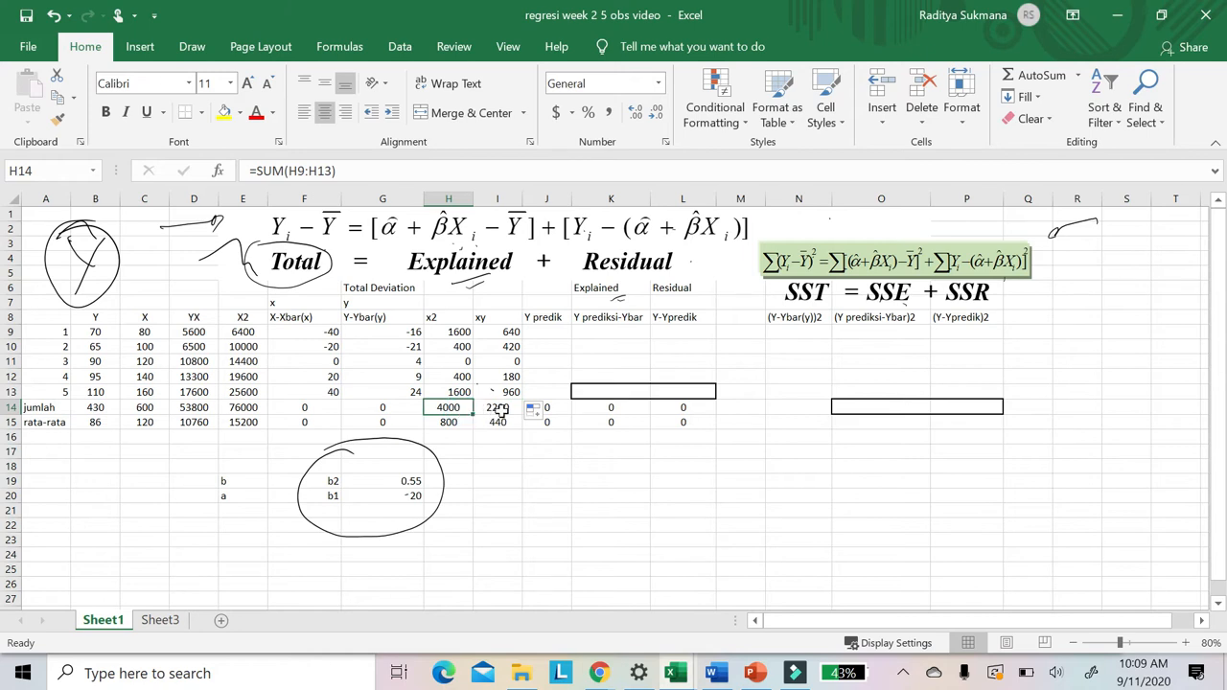
click(500, 409)
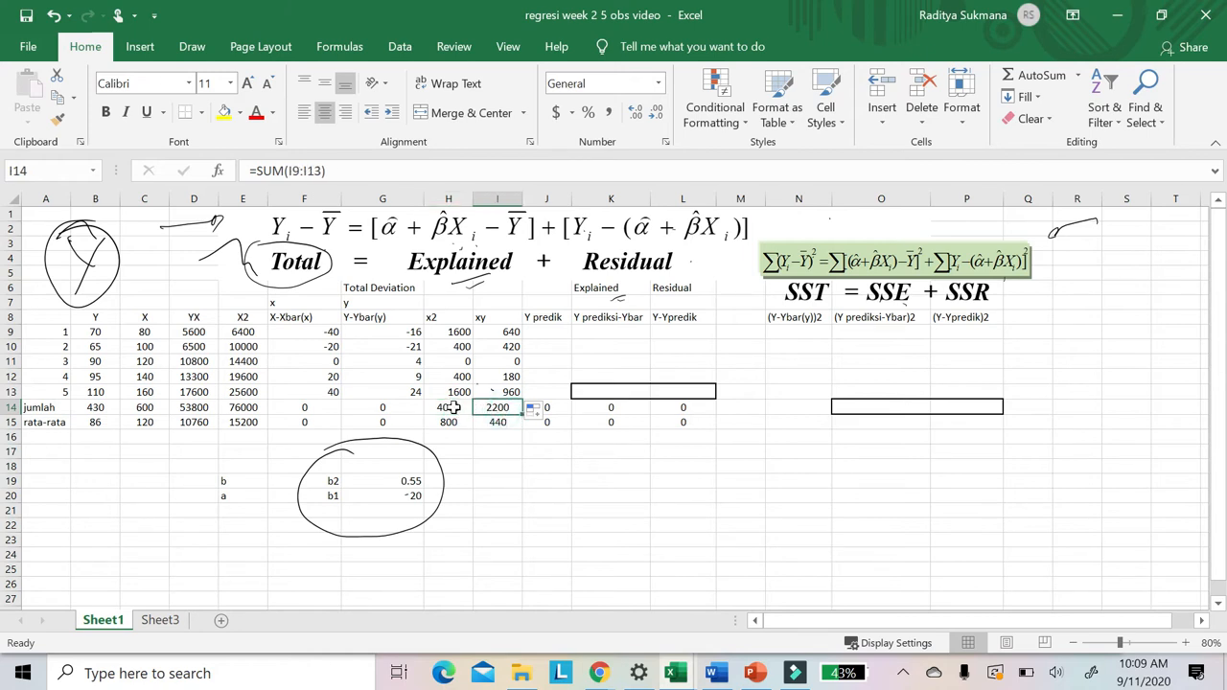
- Check the formulas behind the b2 coefficient in G19 and the b1 coefficient in G20
click(393, 483)
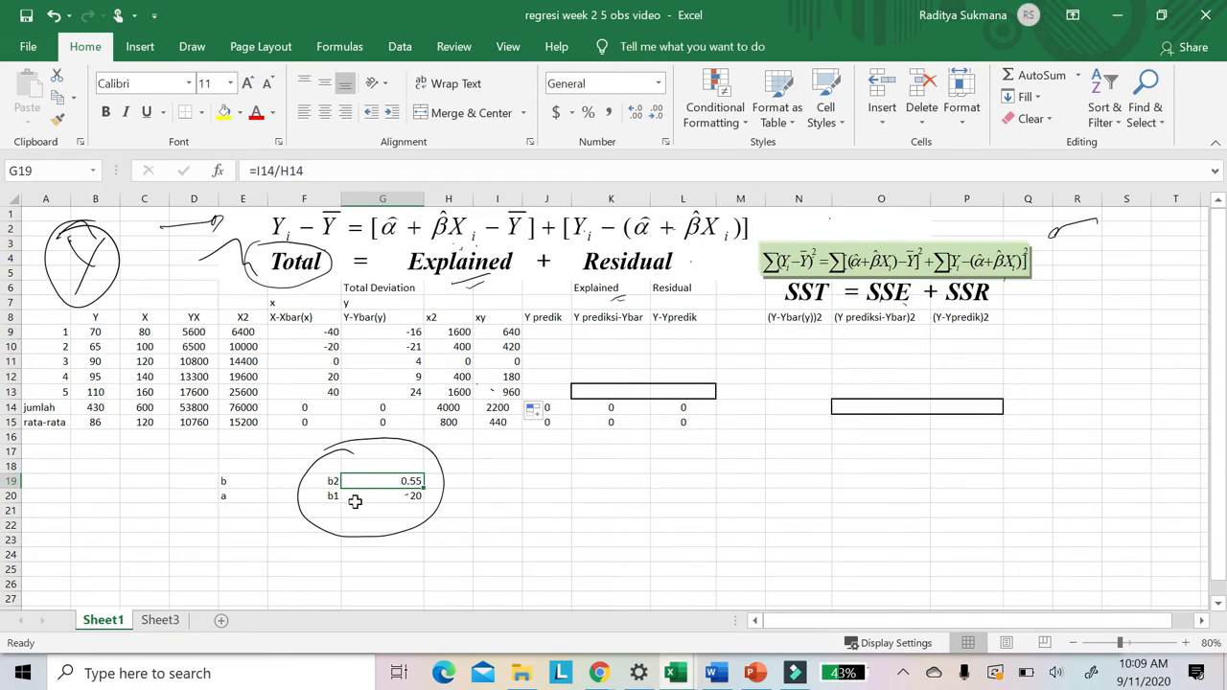
click(398, 496)
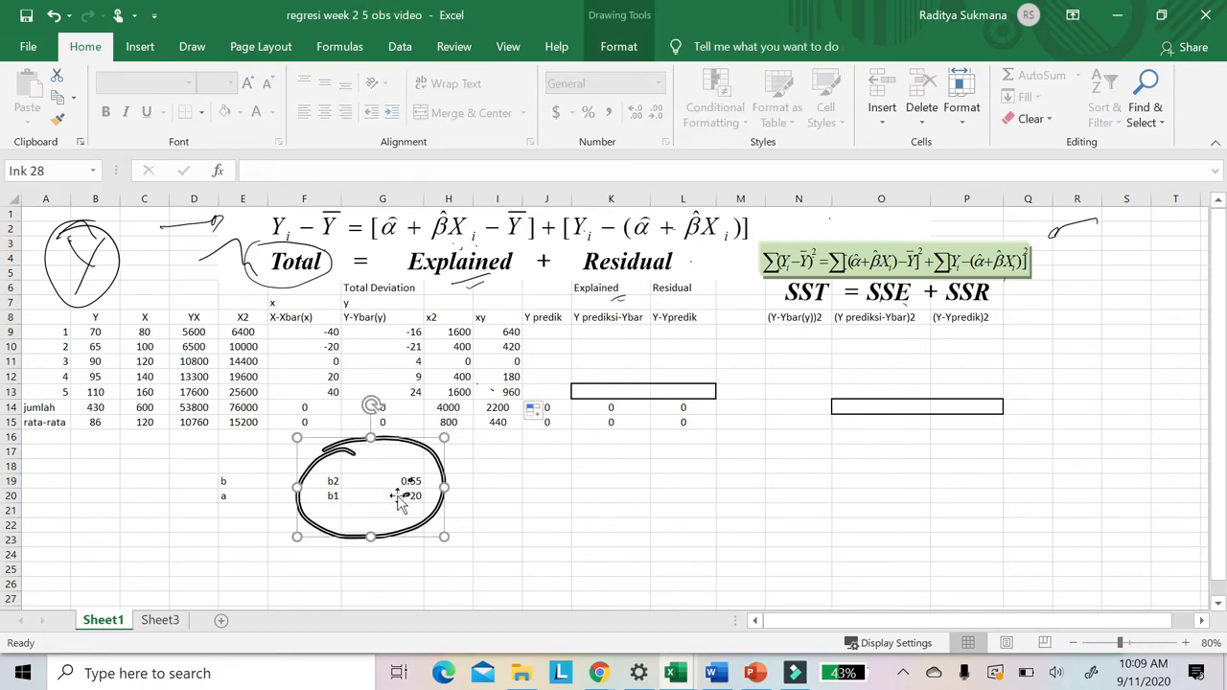
click(525, 470)
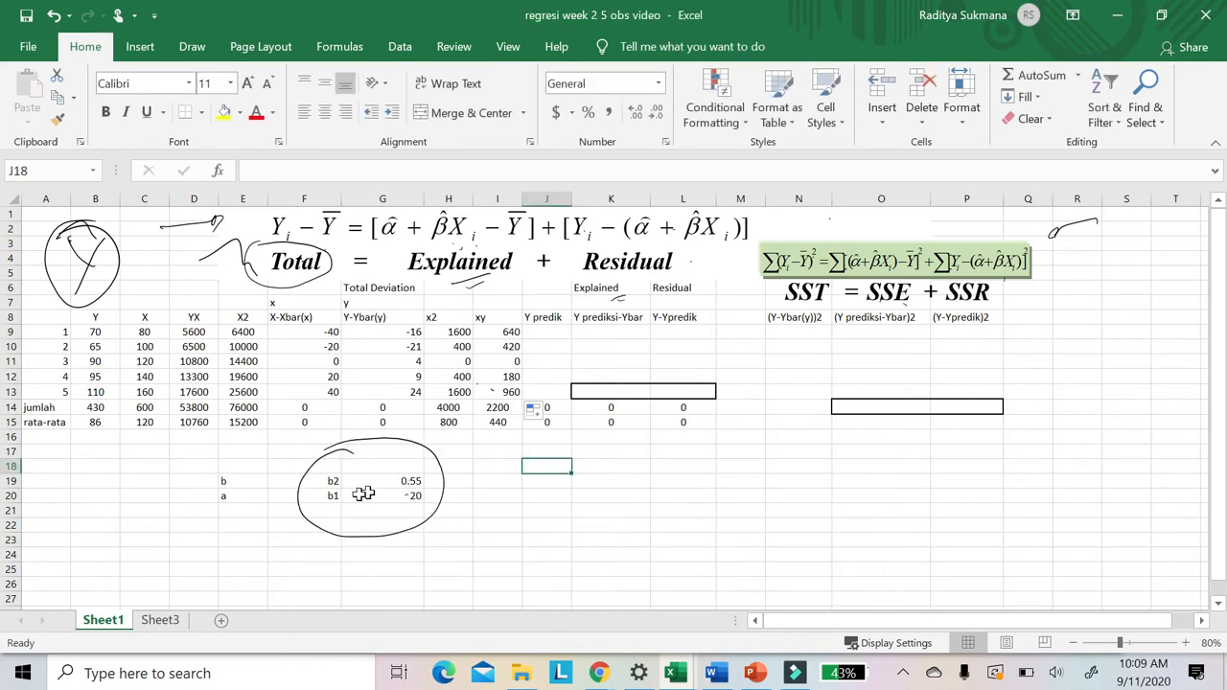
click(329, 496)
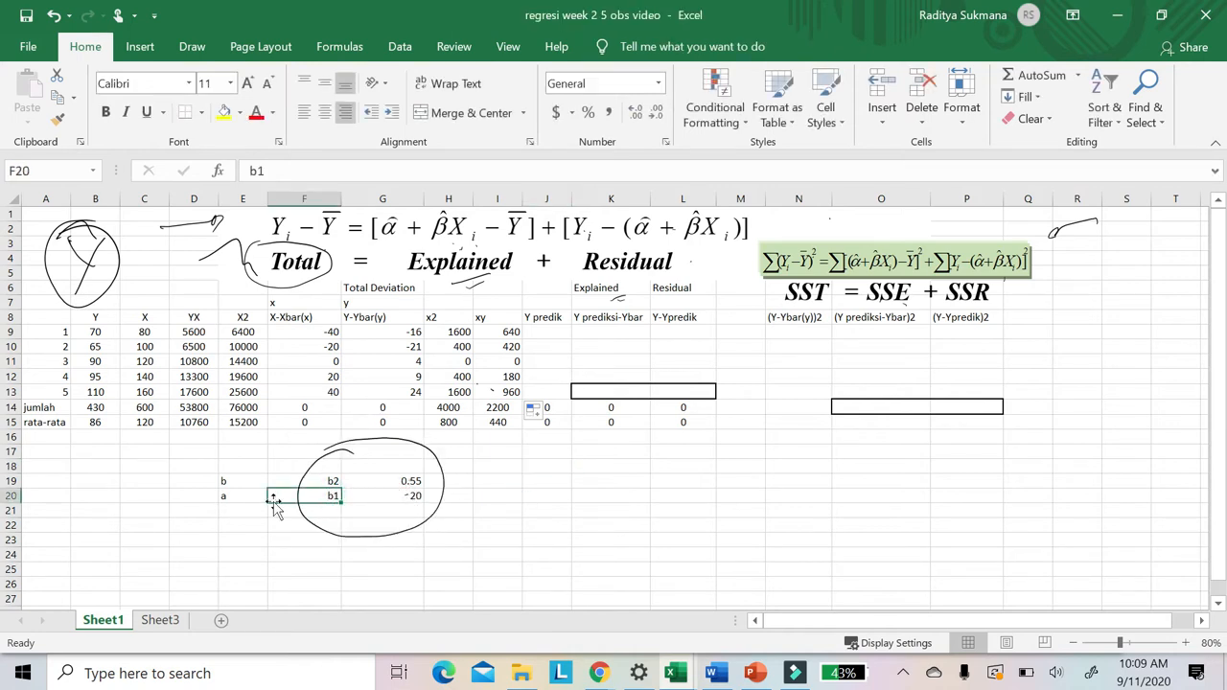
key(Right)
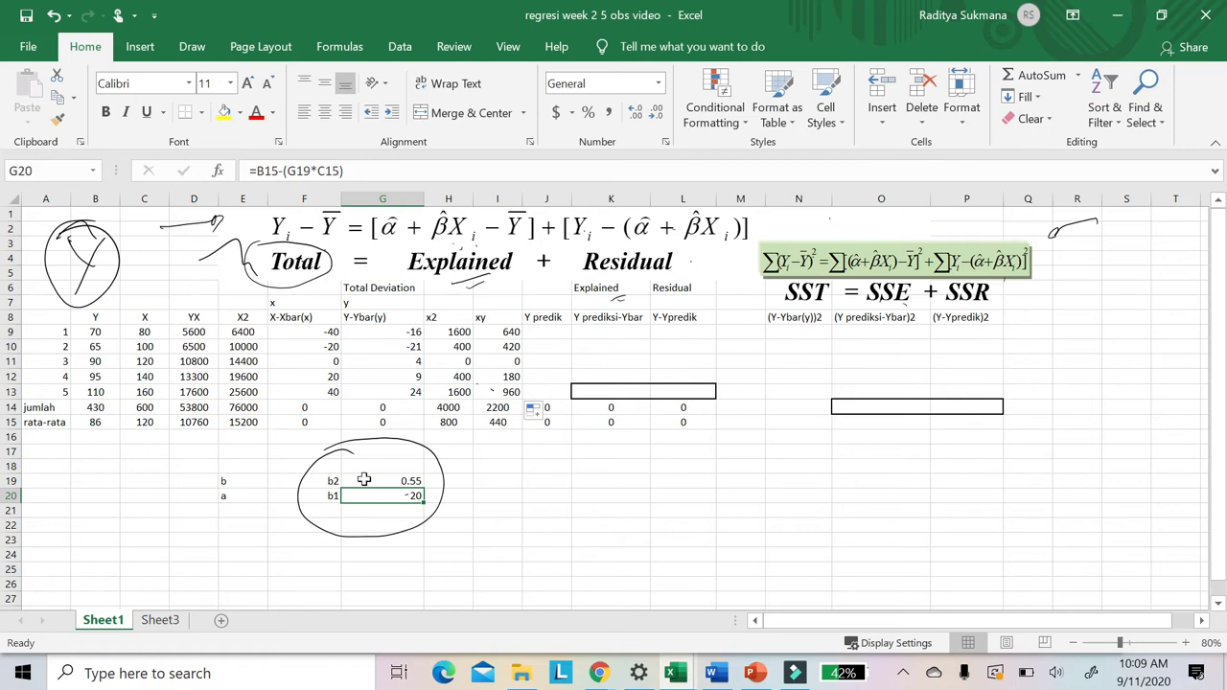
click(513, 483)
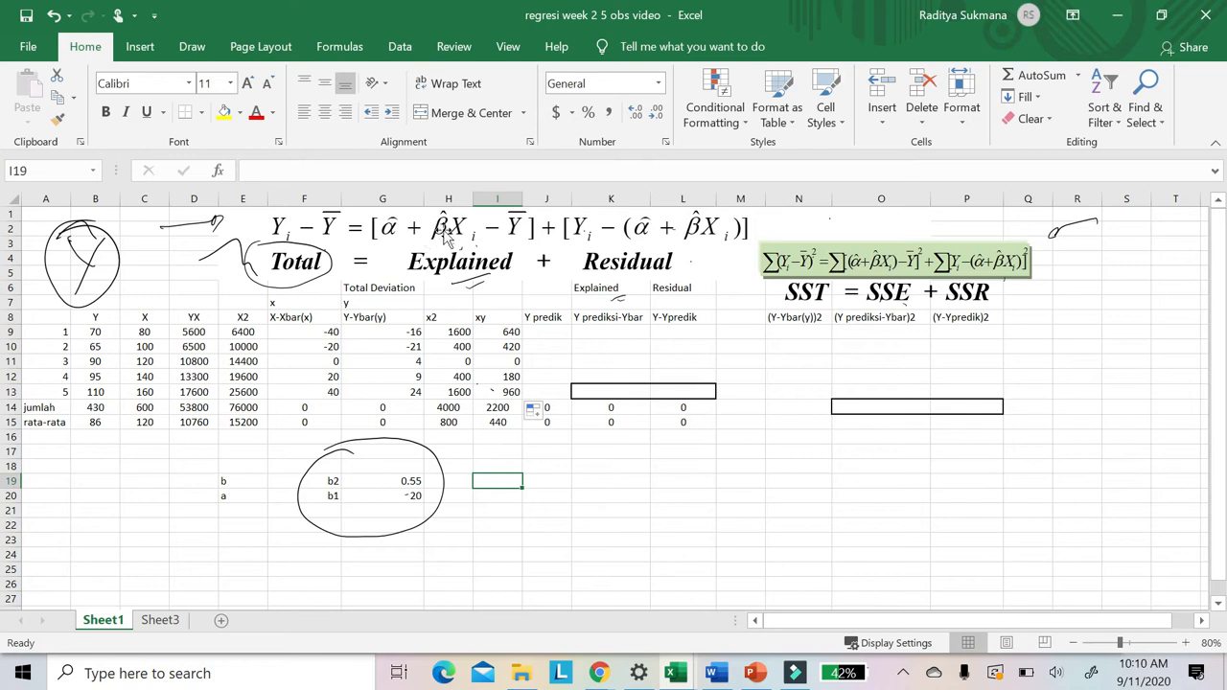
- Move the hand-drawn ink circle off the b2 and b1 values into the empty area around H20:K26
click(552, 334)
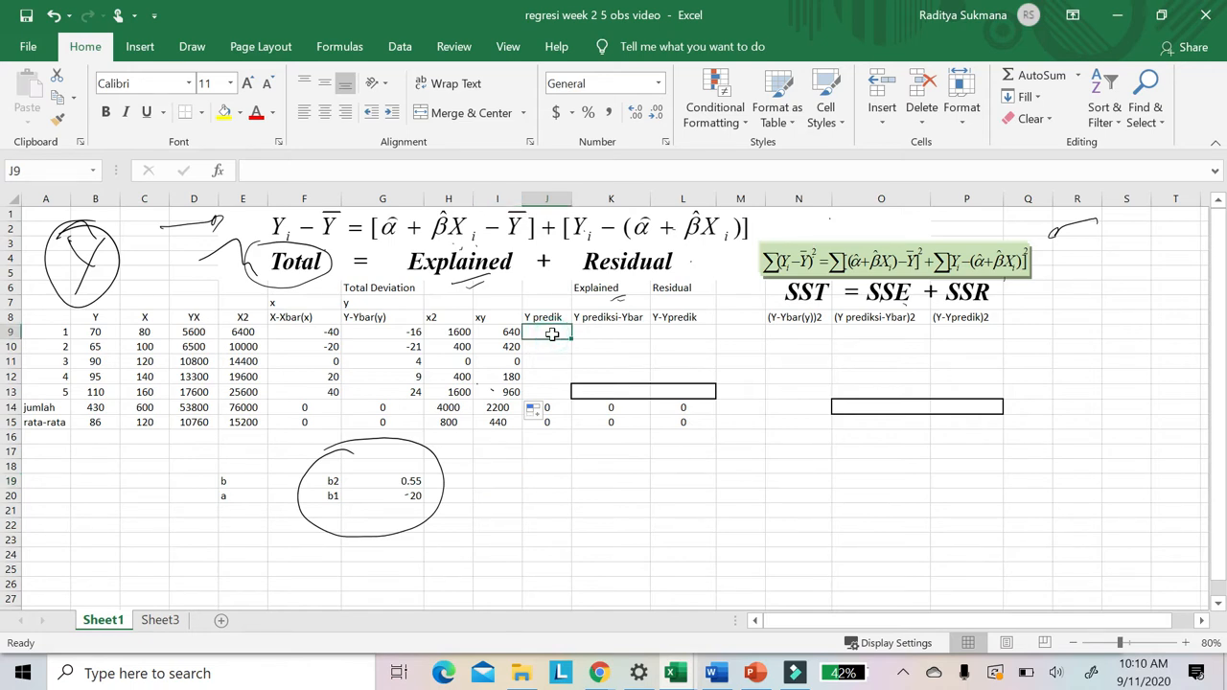
text(=)
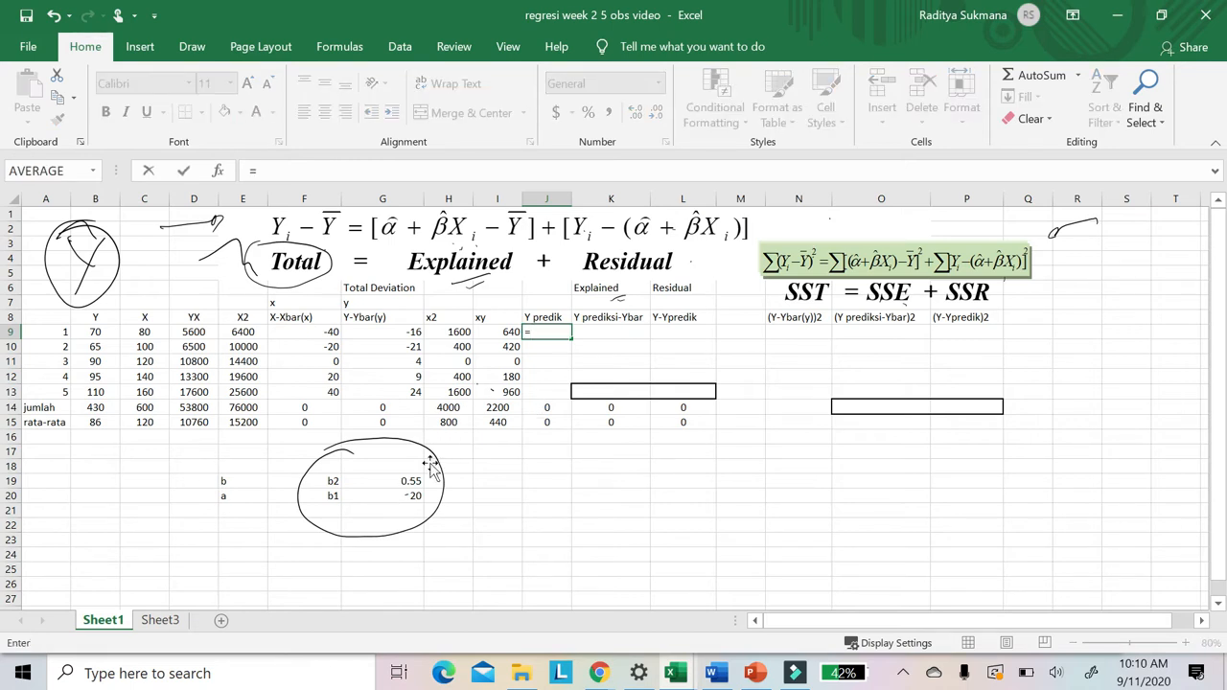
click(400, 500)
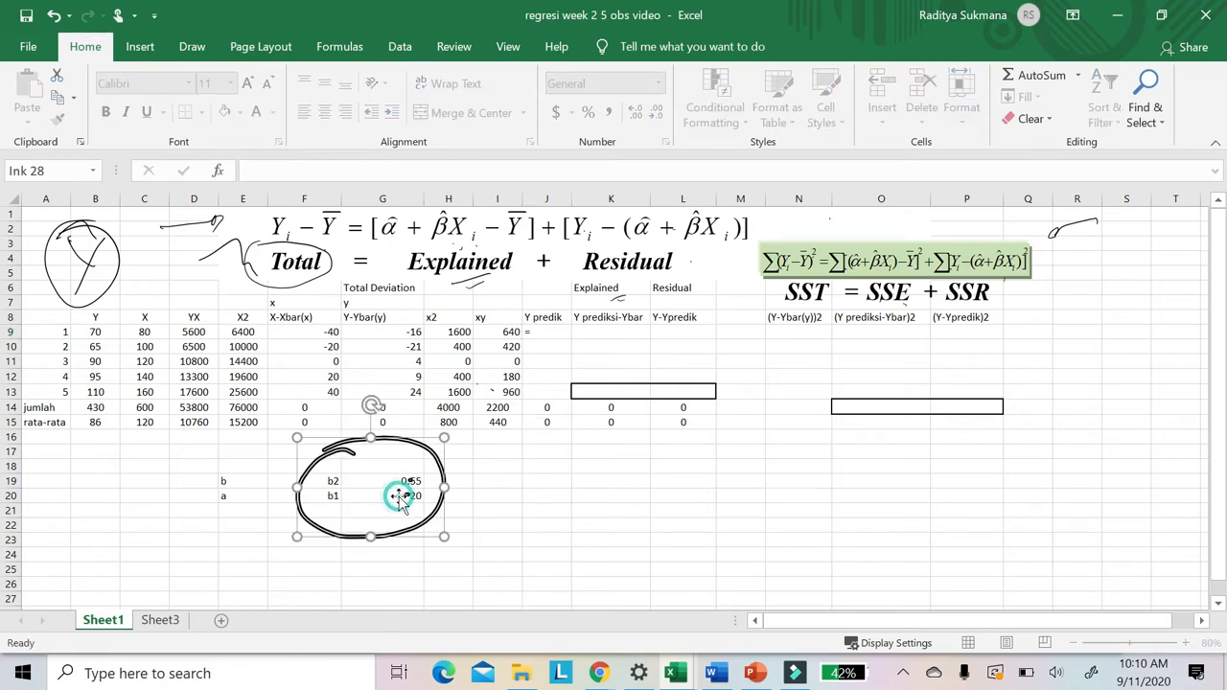
mouse_move(415, 454)
mouse_down()
mouse_move(498, 476)
mouse_move(537, 507)
mouse_move(573, 509)
mouse_up()
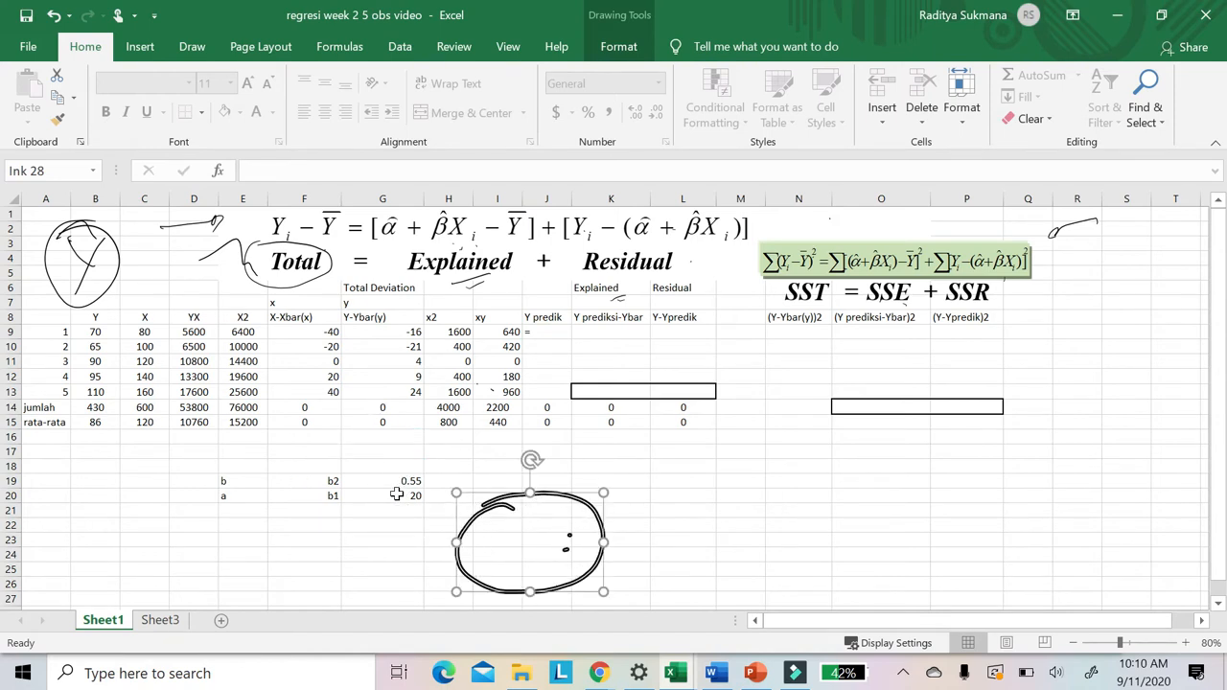
click(399, 495)
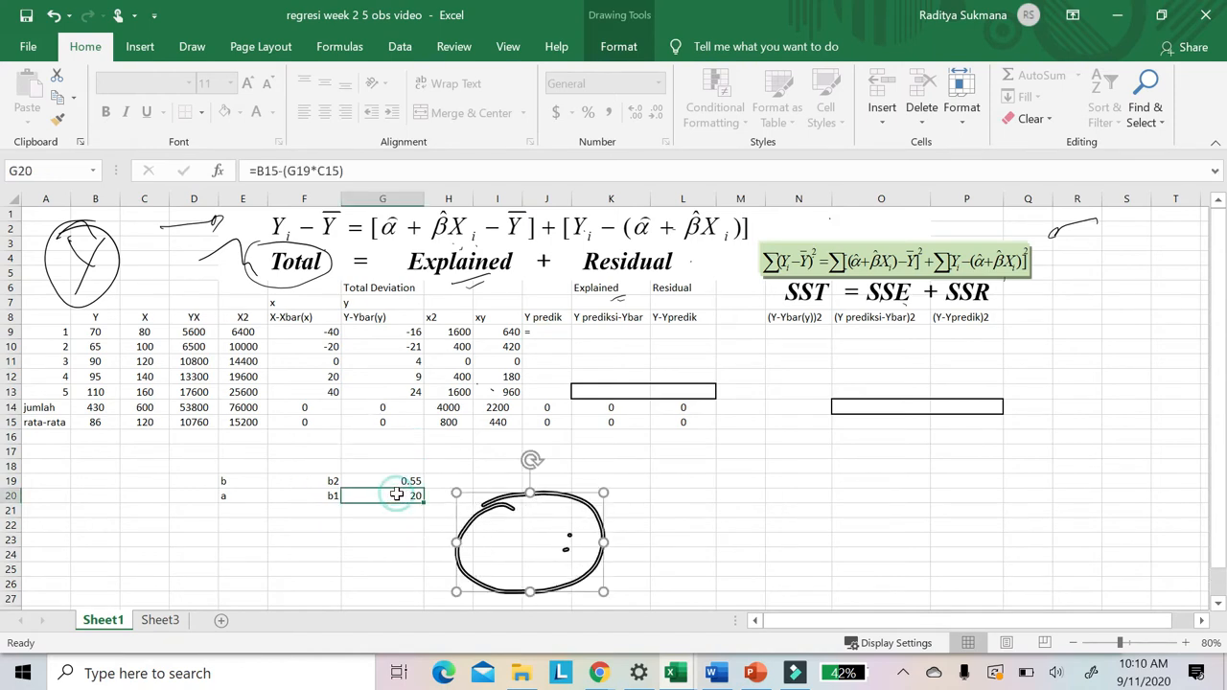
- Build the predicted Y formula =G20+(G19*C9) in J9 of the Y predik column
click(554, 331)
double_click(553, 331)
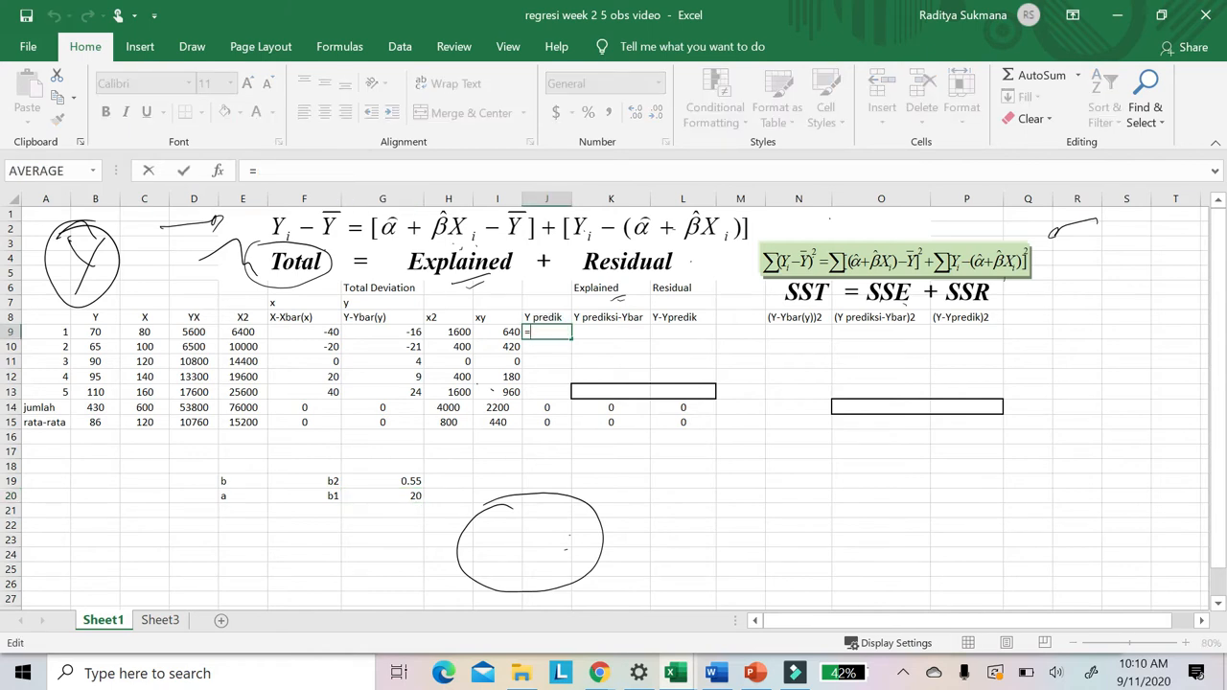
click(405, 496)
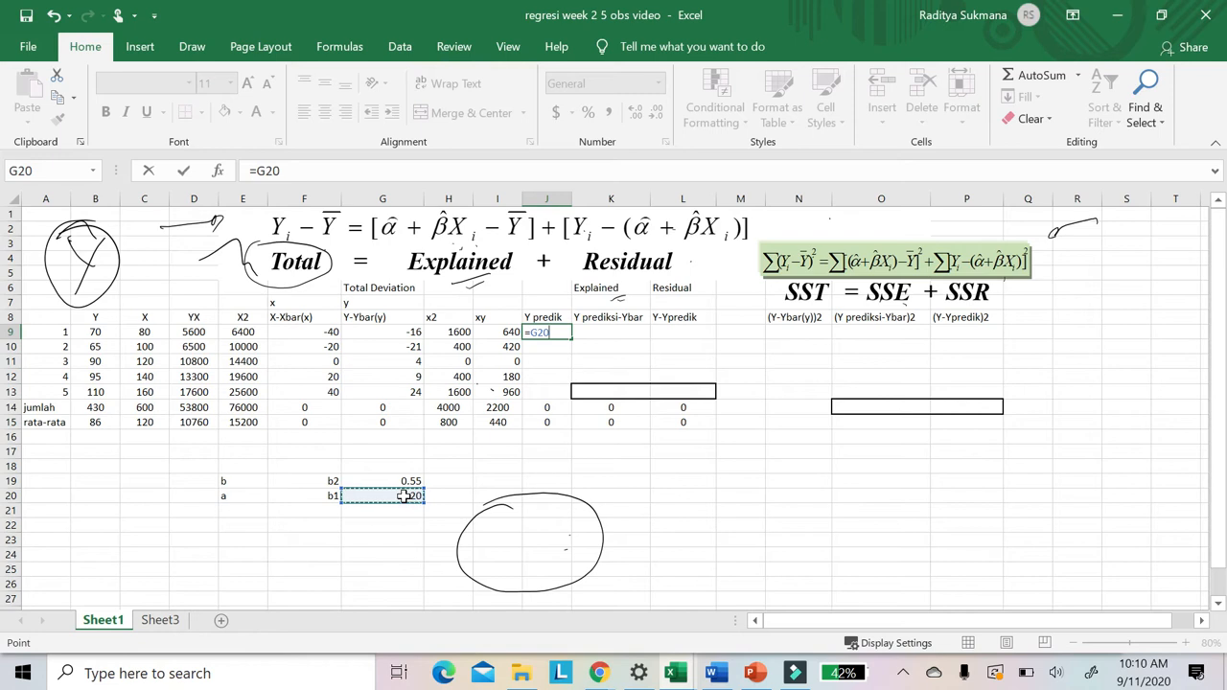
text(+)
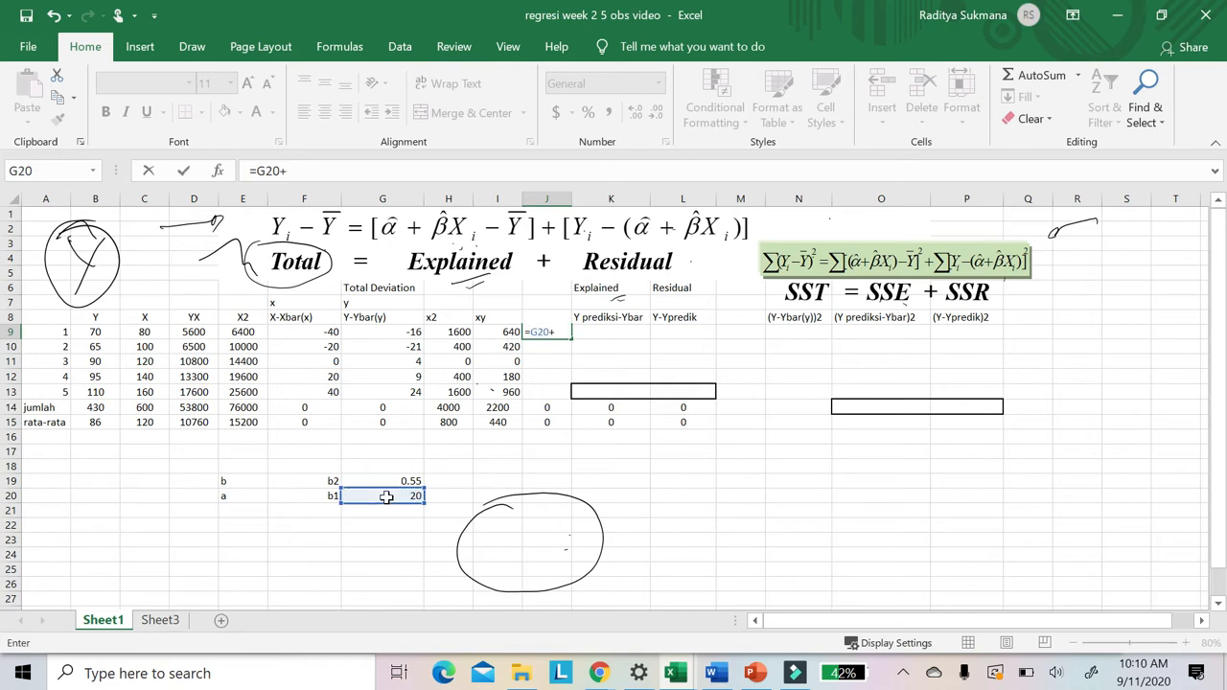
click(402, 482)
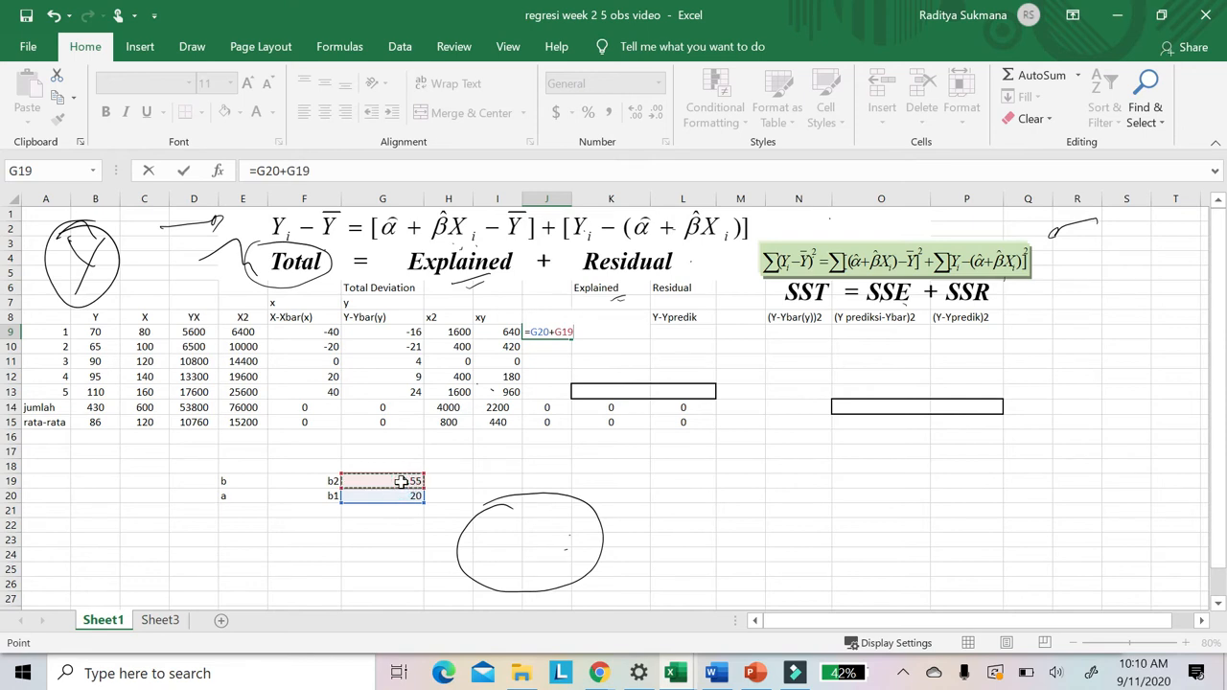
text(*)
click(146, 332)
text())
click(285, 169)
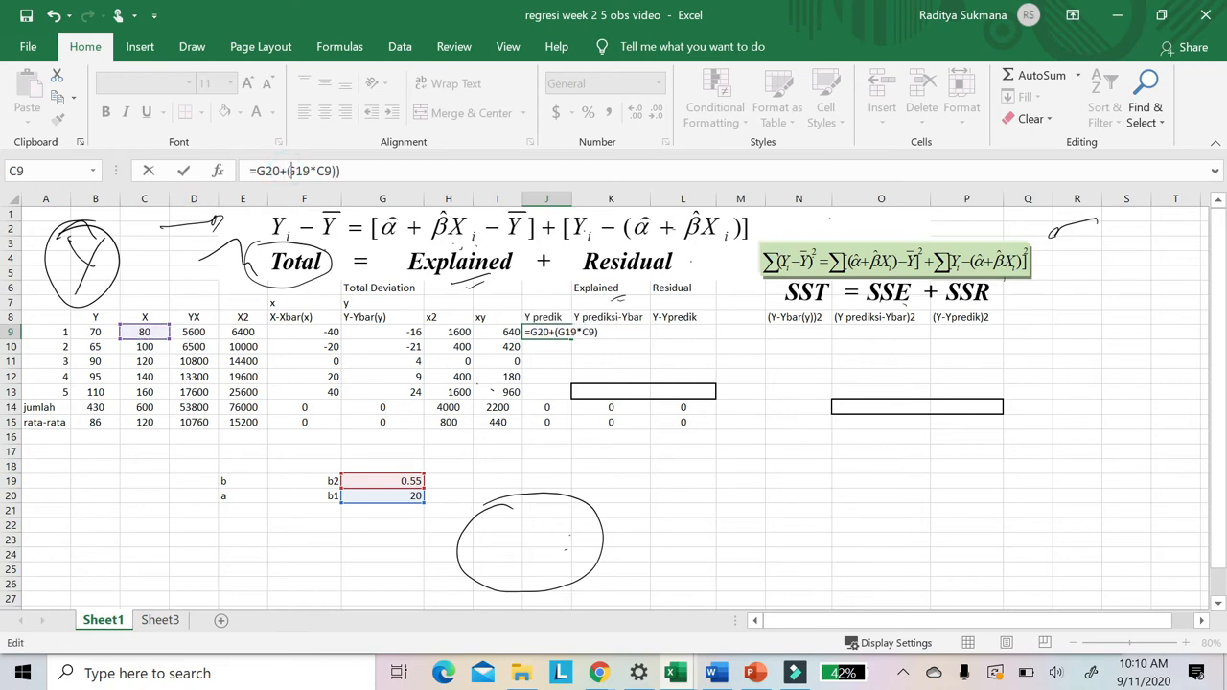
text(()
- Make the coefficient references absolute so J9 reads =$G$20+($G$19*C9), and fill it down to J13
click(256, 170)
text($G)
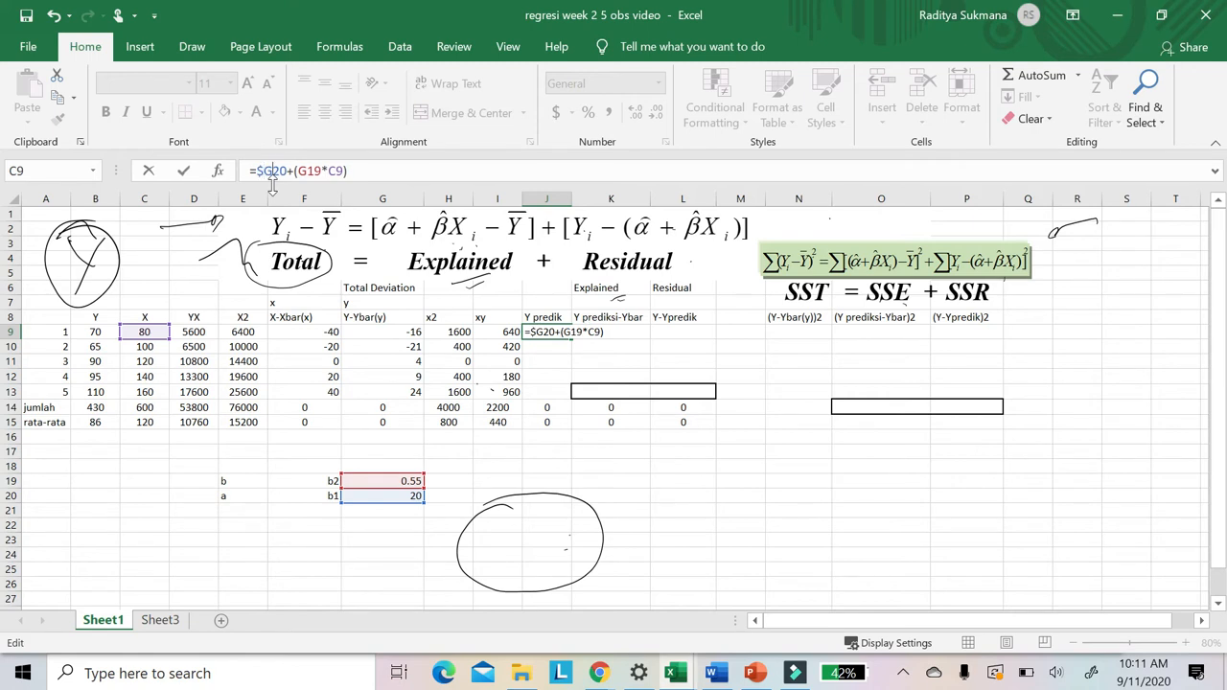
text($)
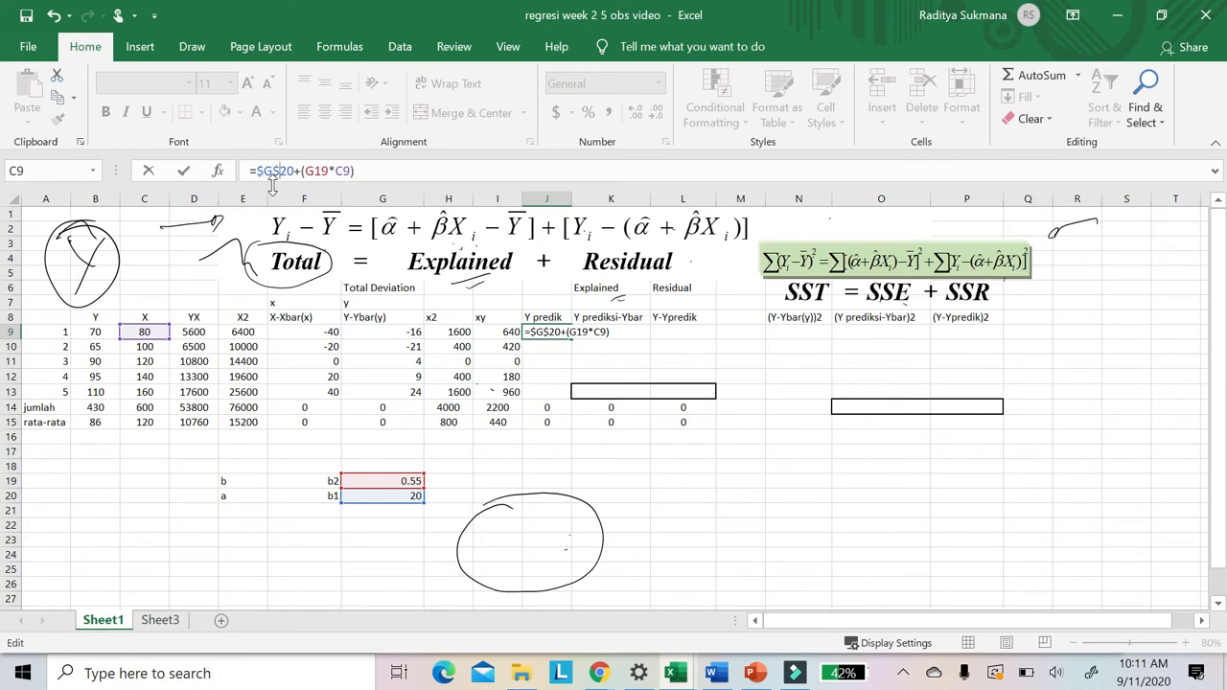
click(307, 171)
text($G)
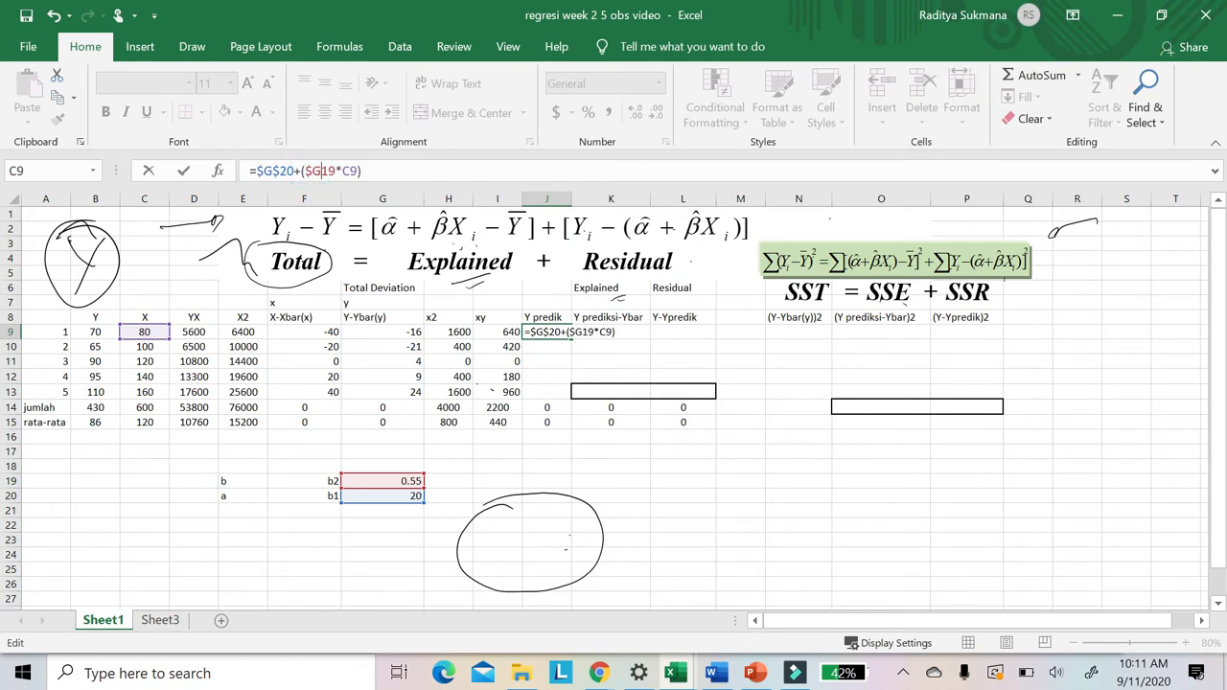
text($)
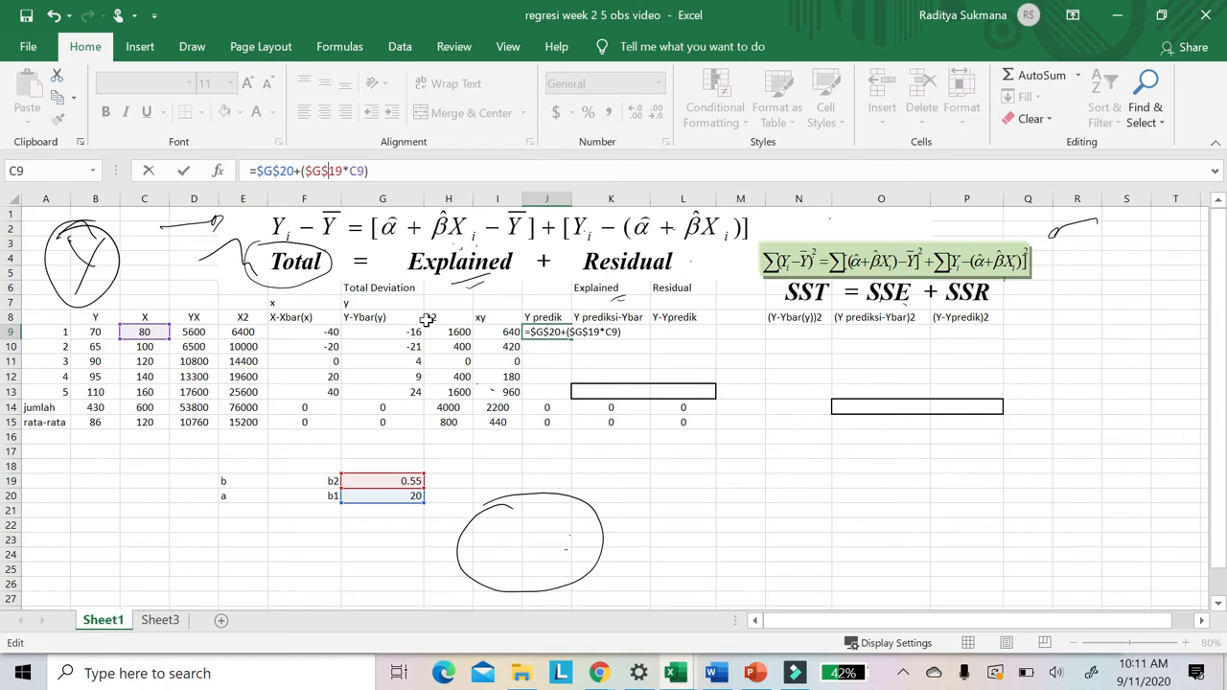
key(Return)
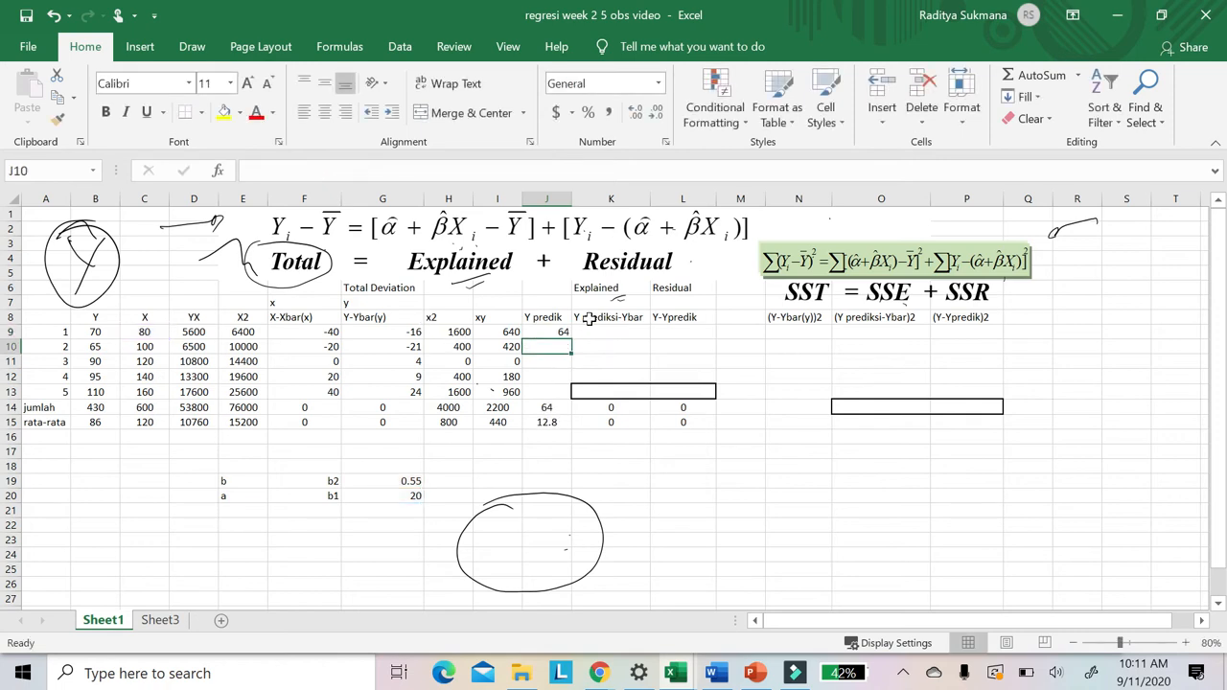
click(549, 332)
drag(571, 340, 570, 402)
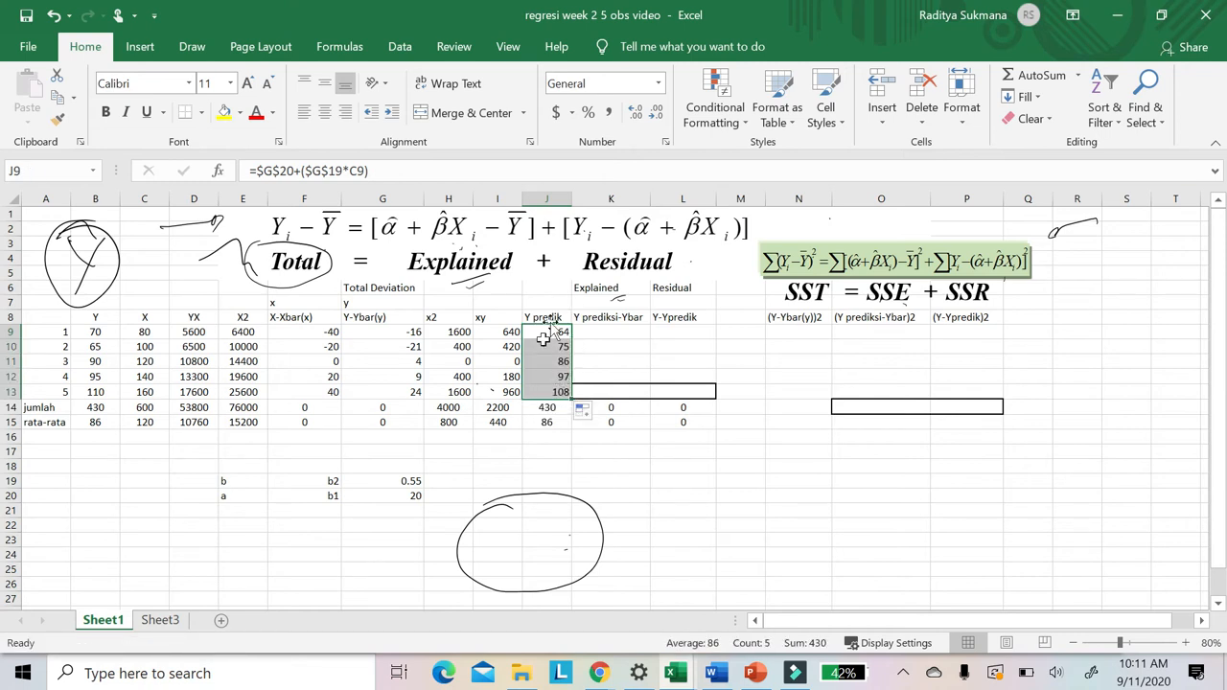
- Check the Y predik formulas in J9 through J13 one cell at a time
click(548, 332)
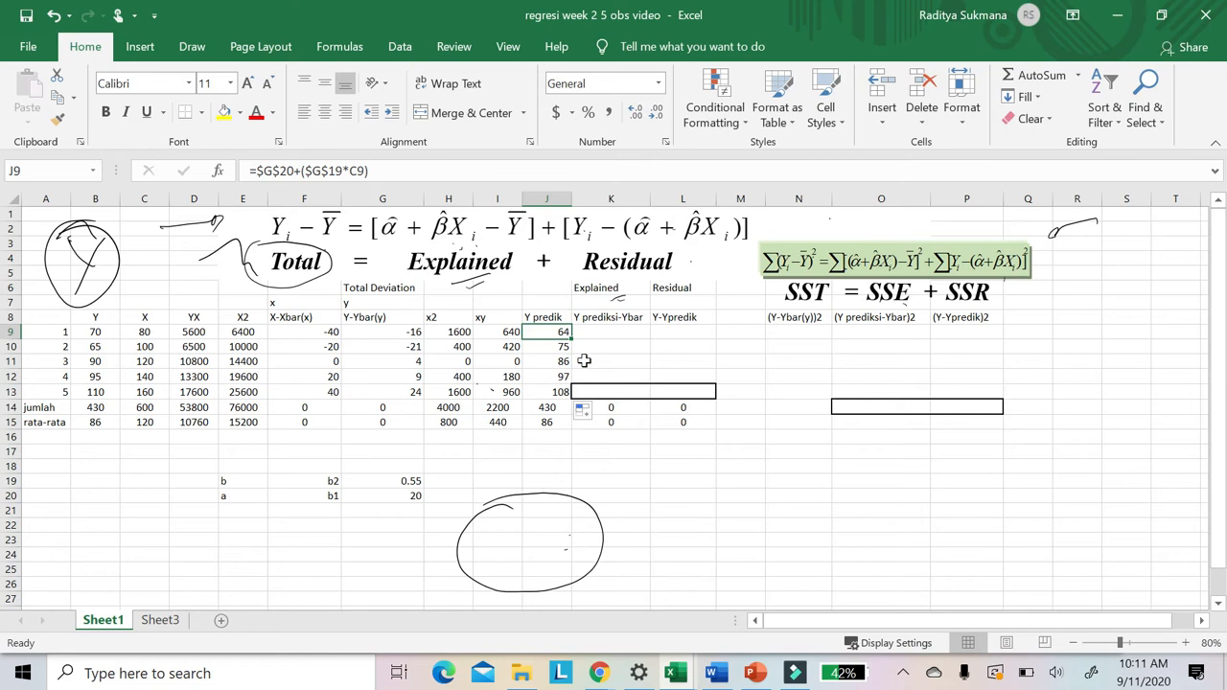
key(Down)
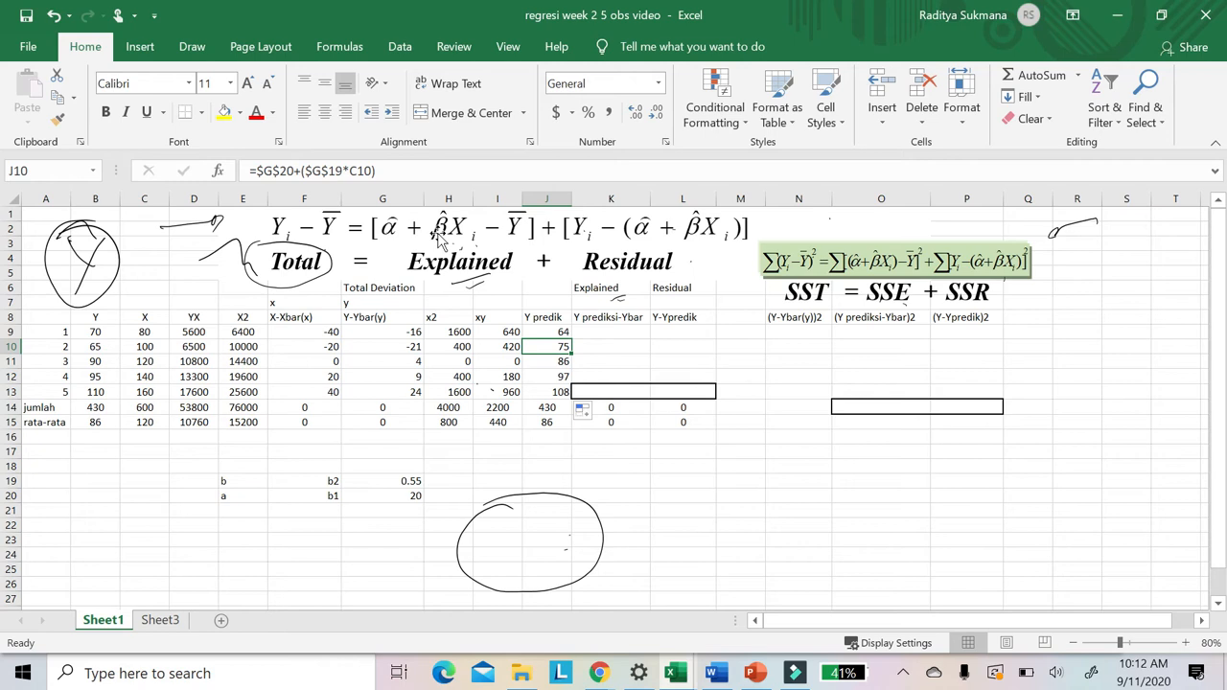
key(Down)
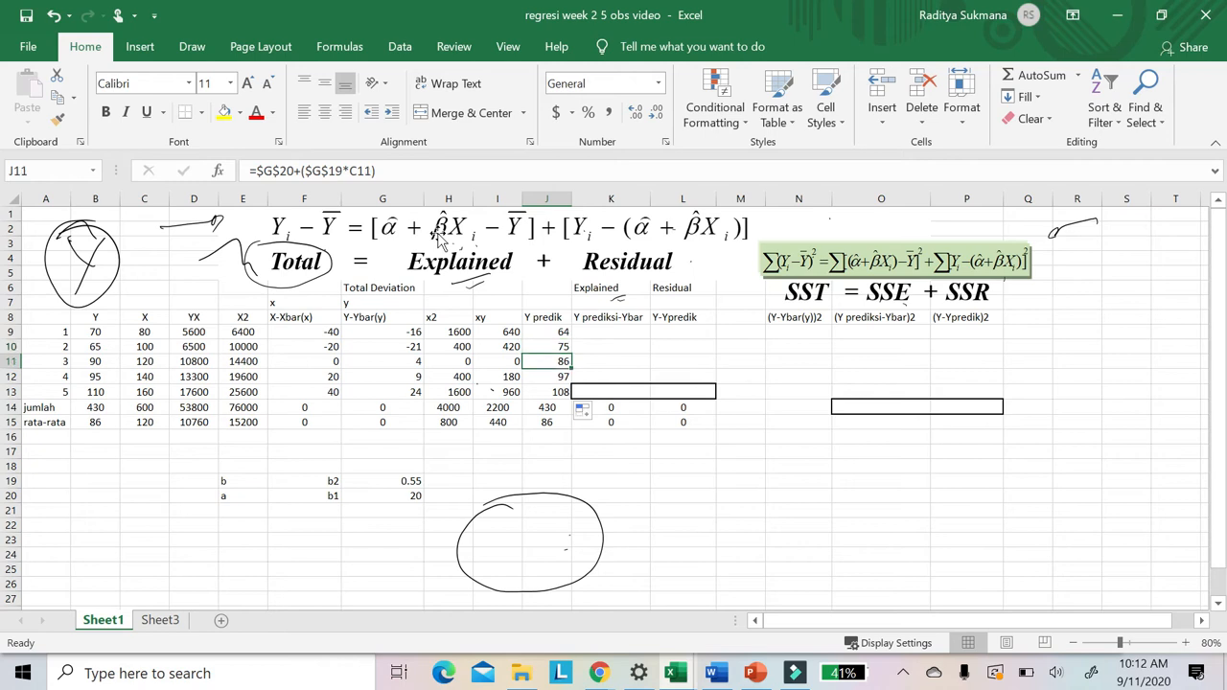
key(Down)
key(Down)
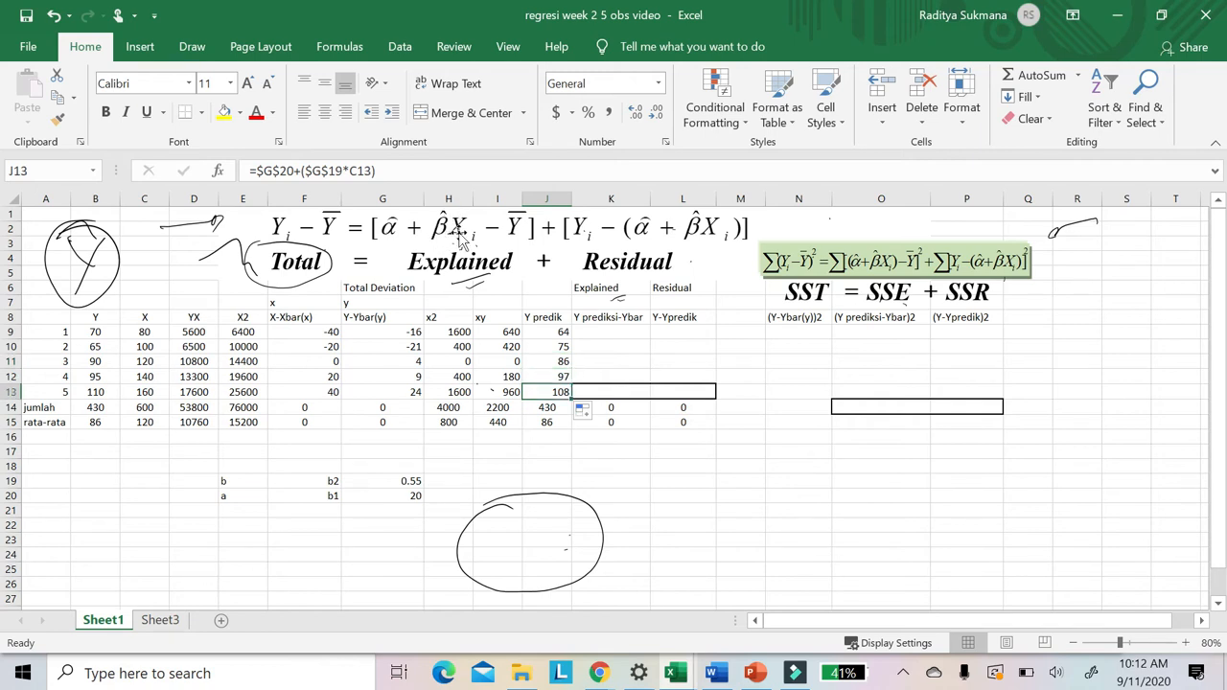
- Enter the formula =J9-$B$15 in K9 for the explained deviation Y prediksi-Ybar
click(611, 332)
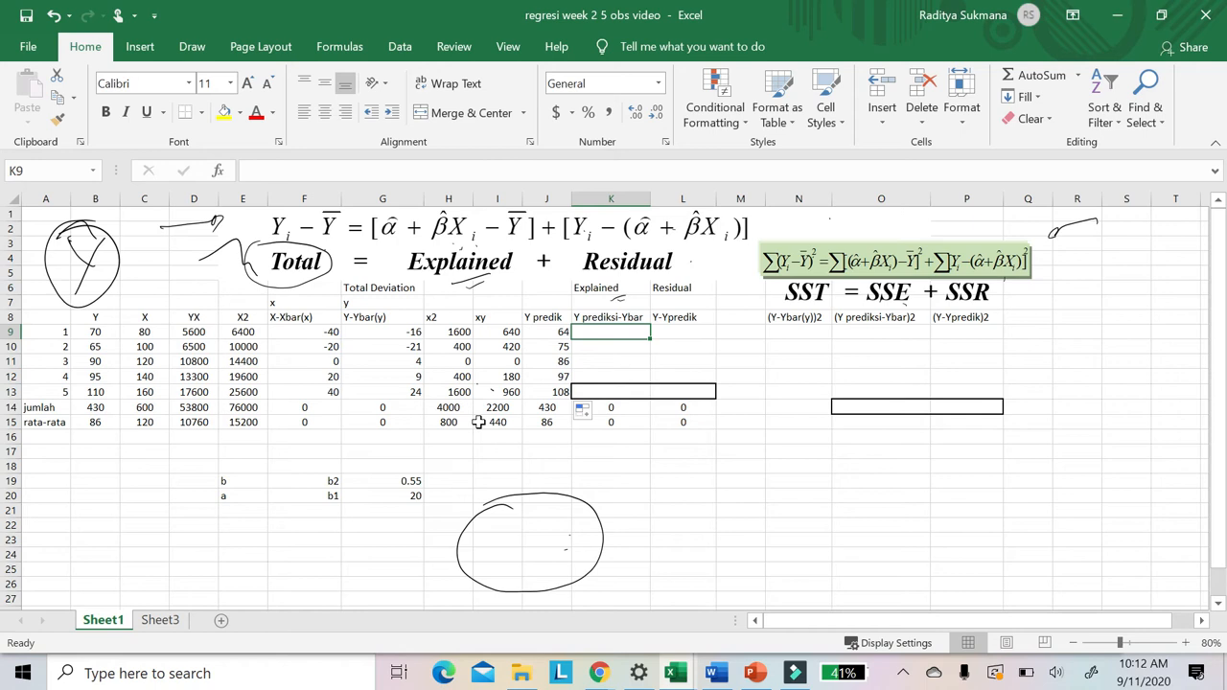
text(=)
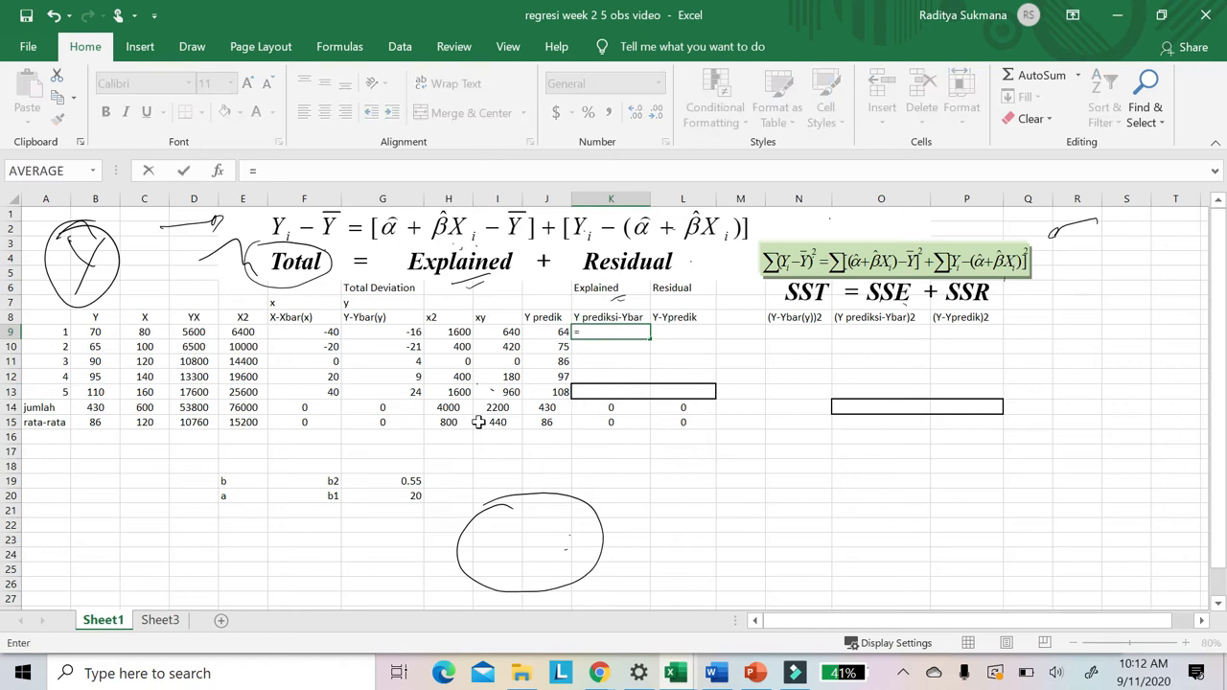
click(556, 332)
text(-)
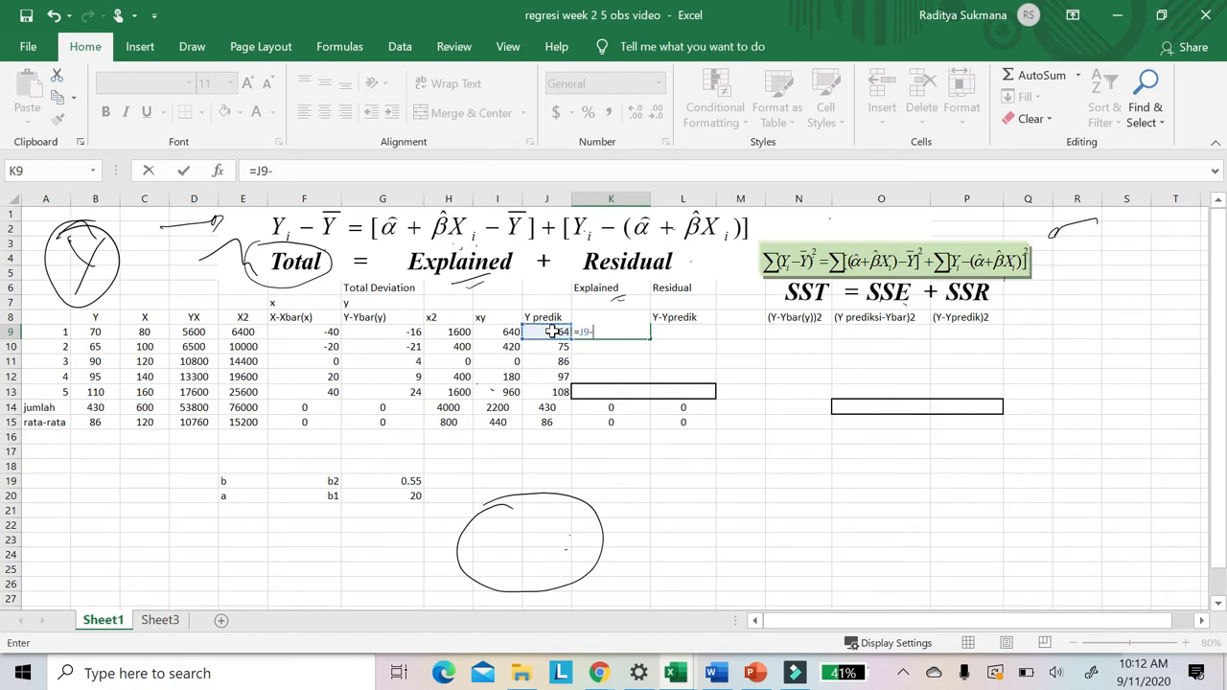
click(97, 422)
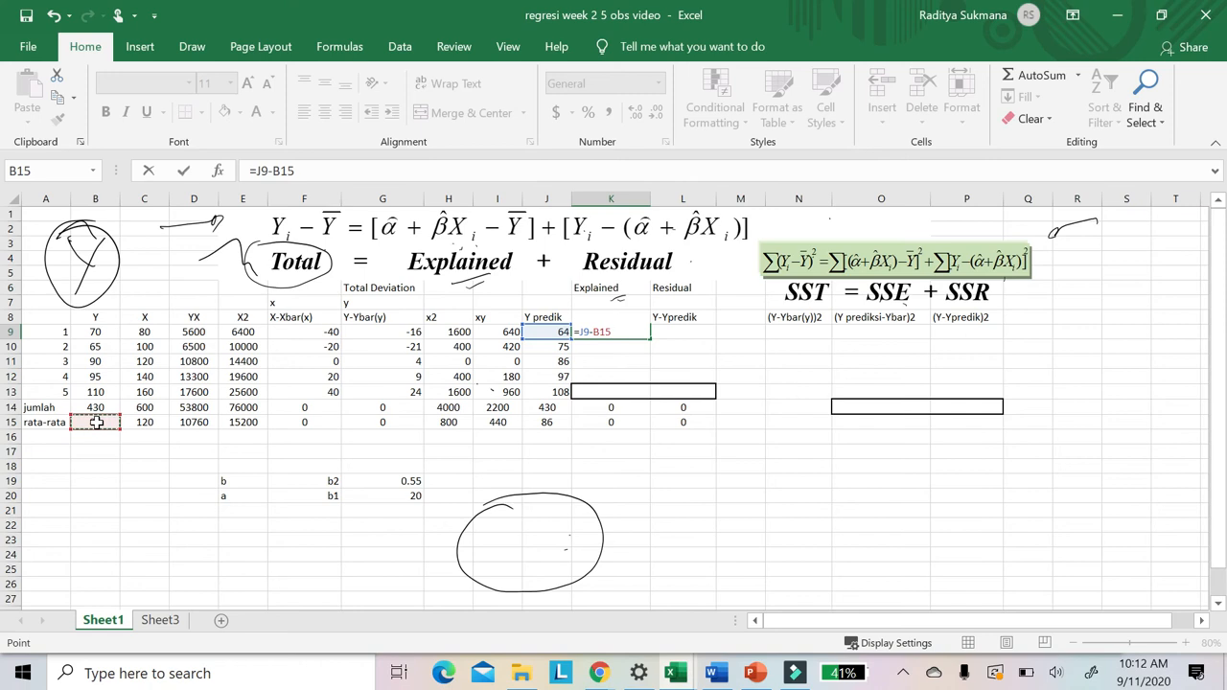
click(273, 171)
text($B)
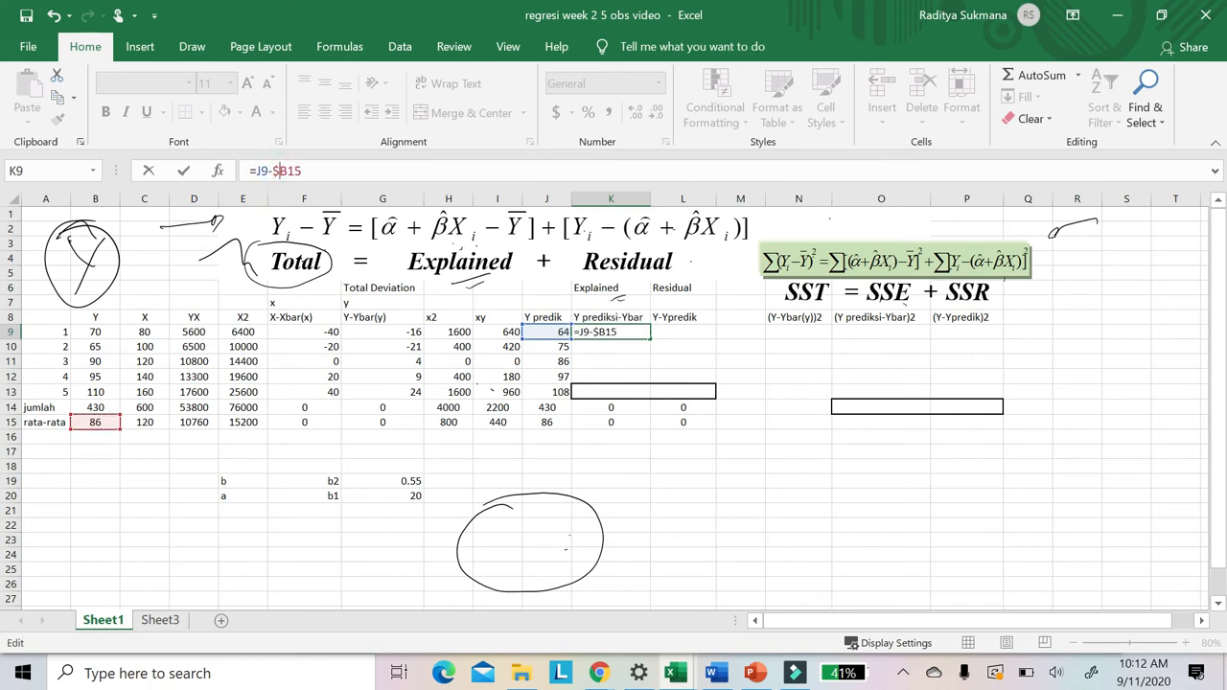
text($)
key(Return)
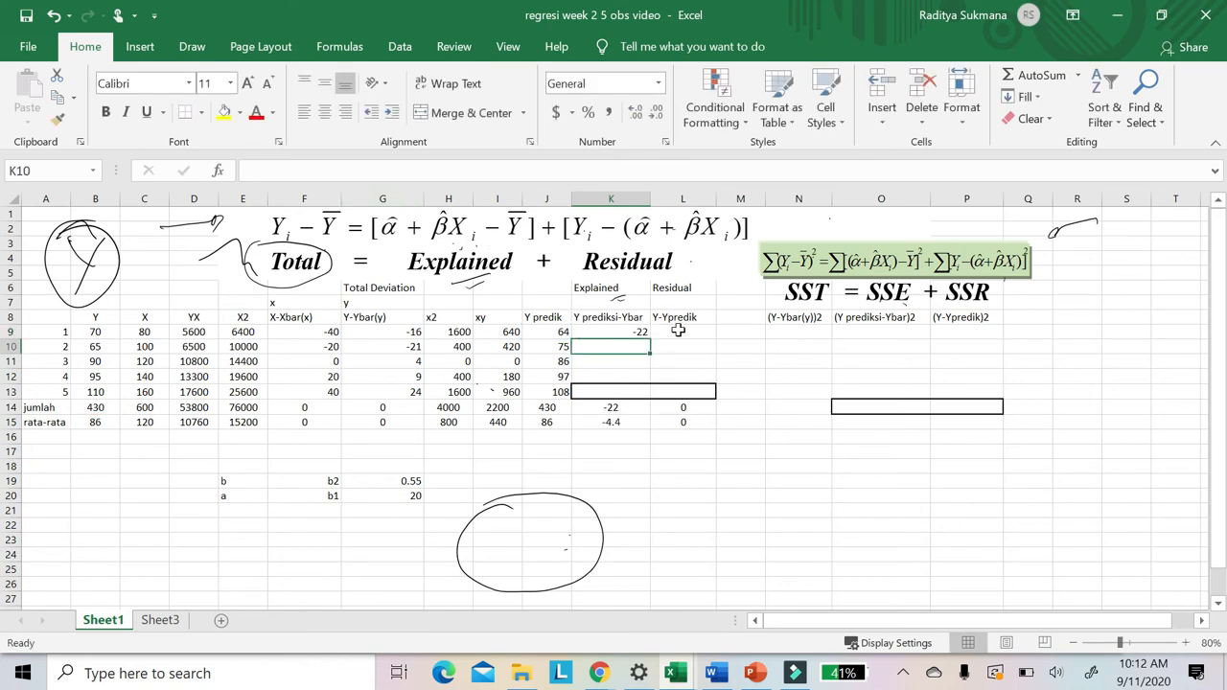
- Enter the formula =B9-J9 in L9 for the residual Y-Ypredik
click(677, 330)
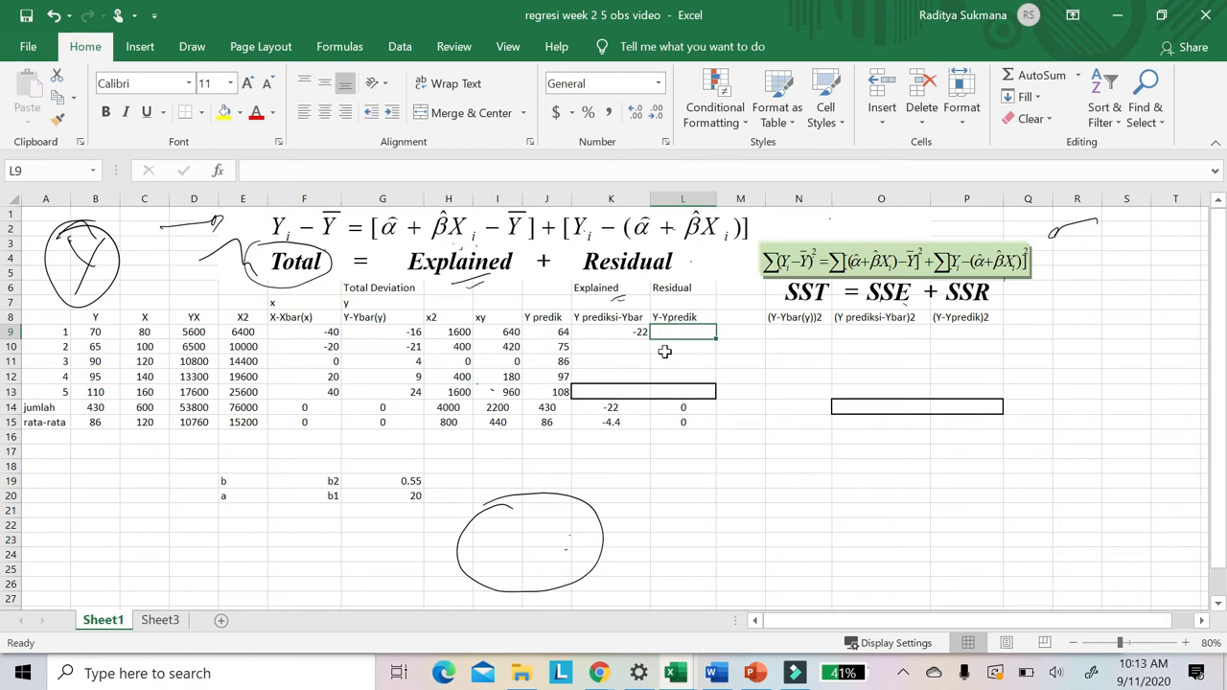
text(=)
click(94, 331)
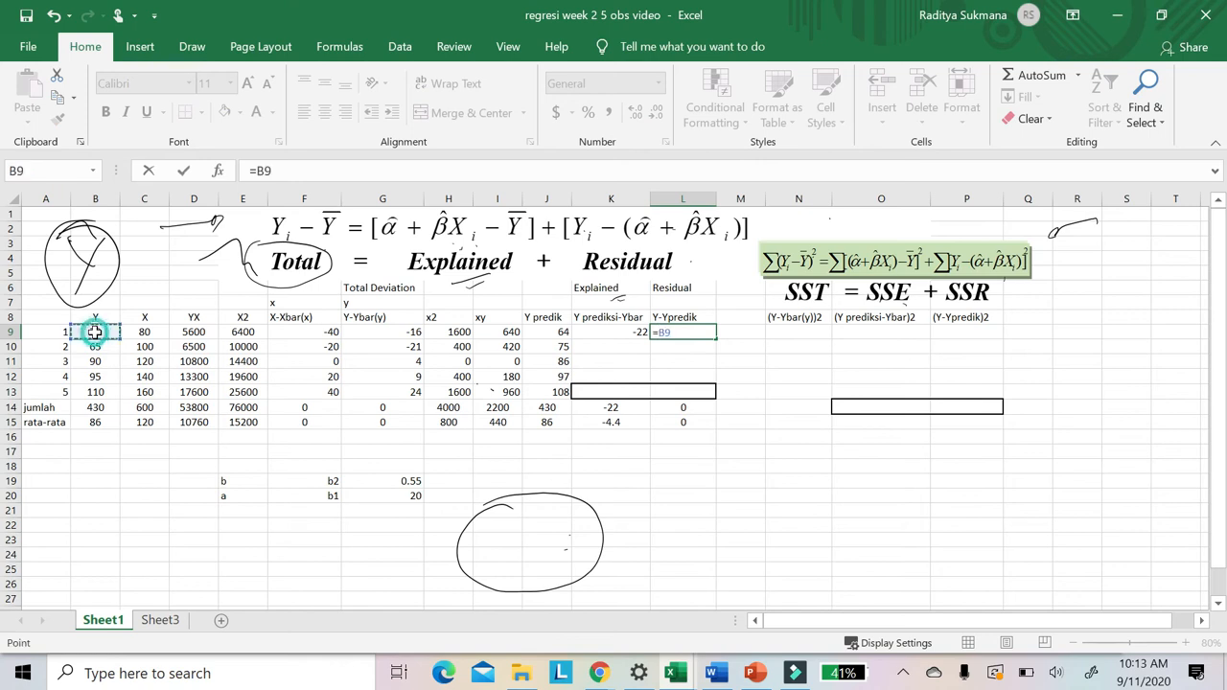
text(-)
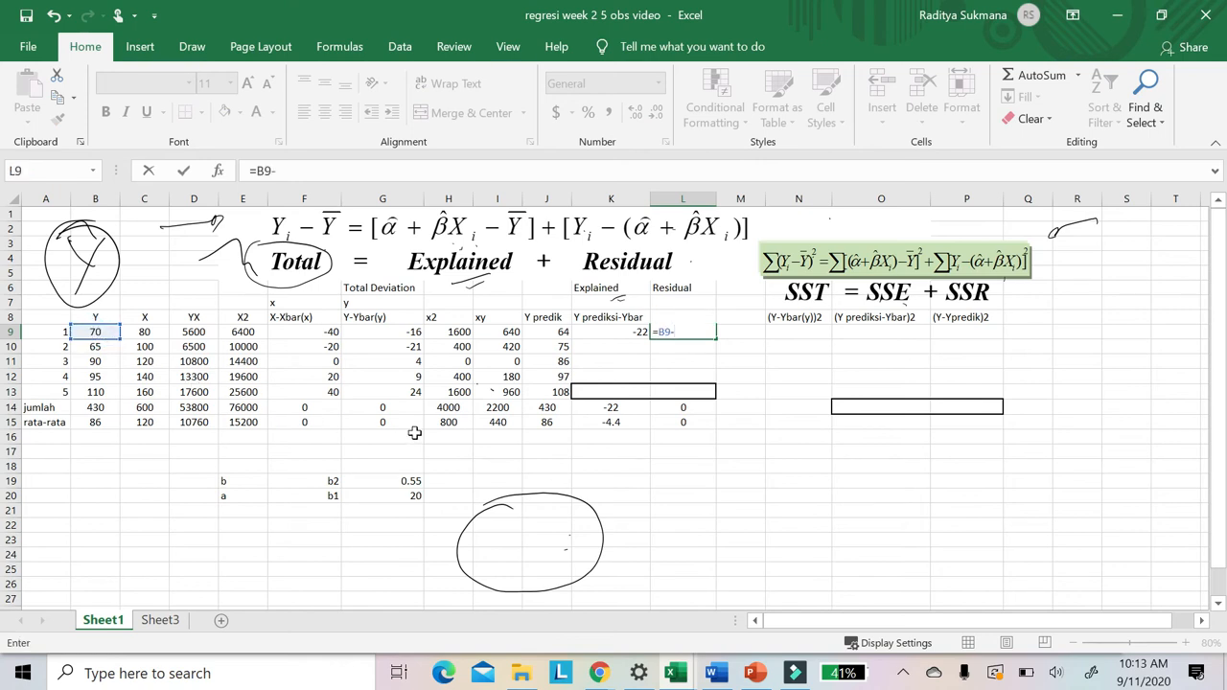
click(565, 334)
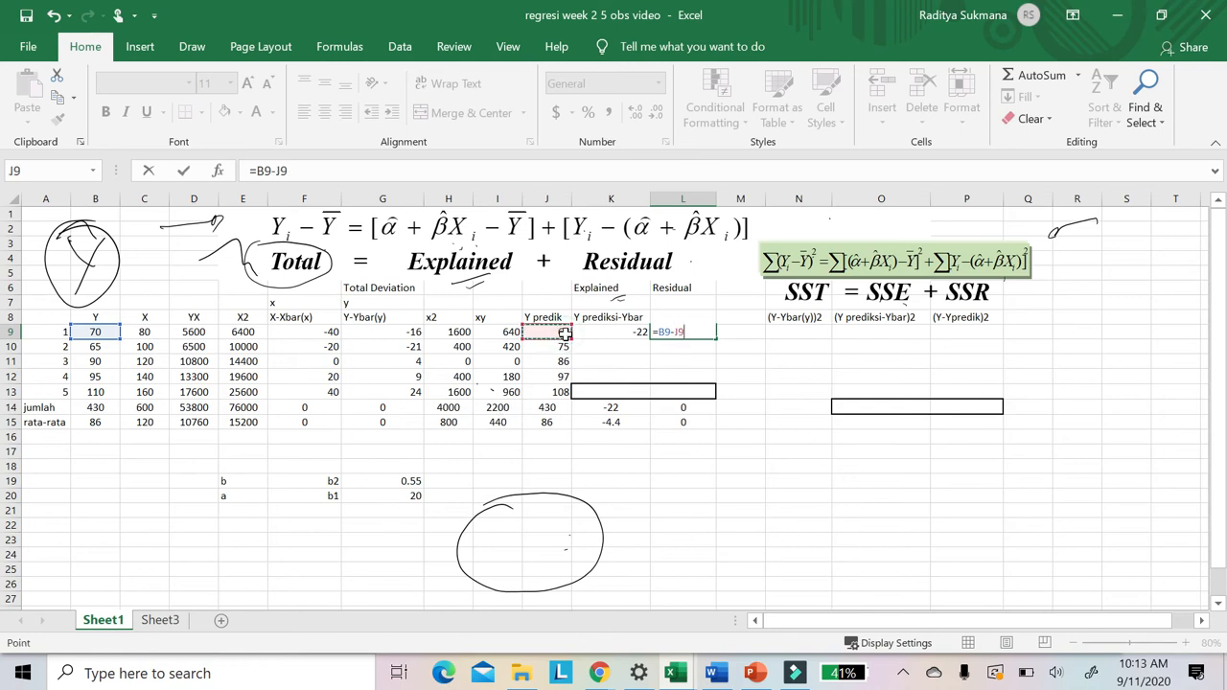
key(Return)
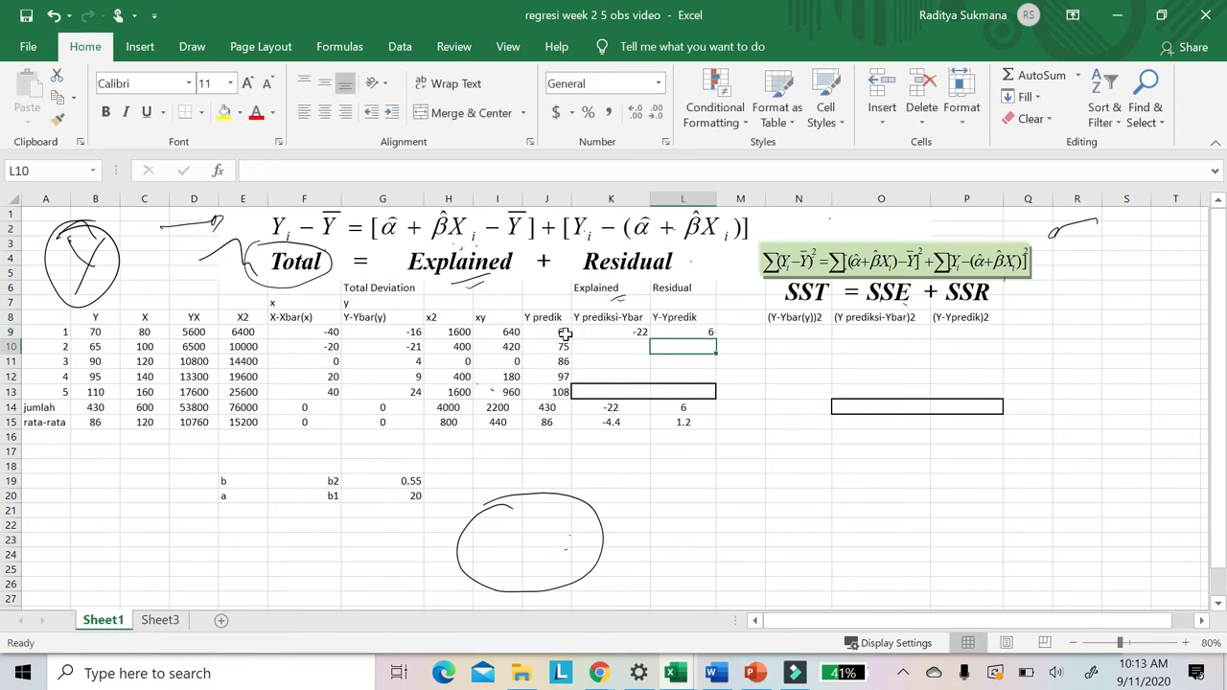
- Fill the explained deviation and residual formulas in K9:L9 down to row 13
click(679, 333)
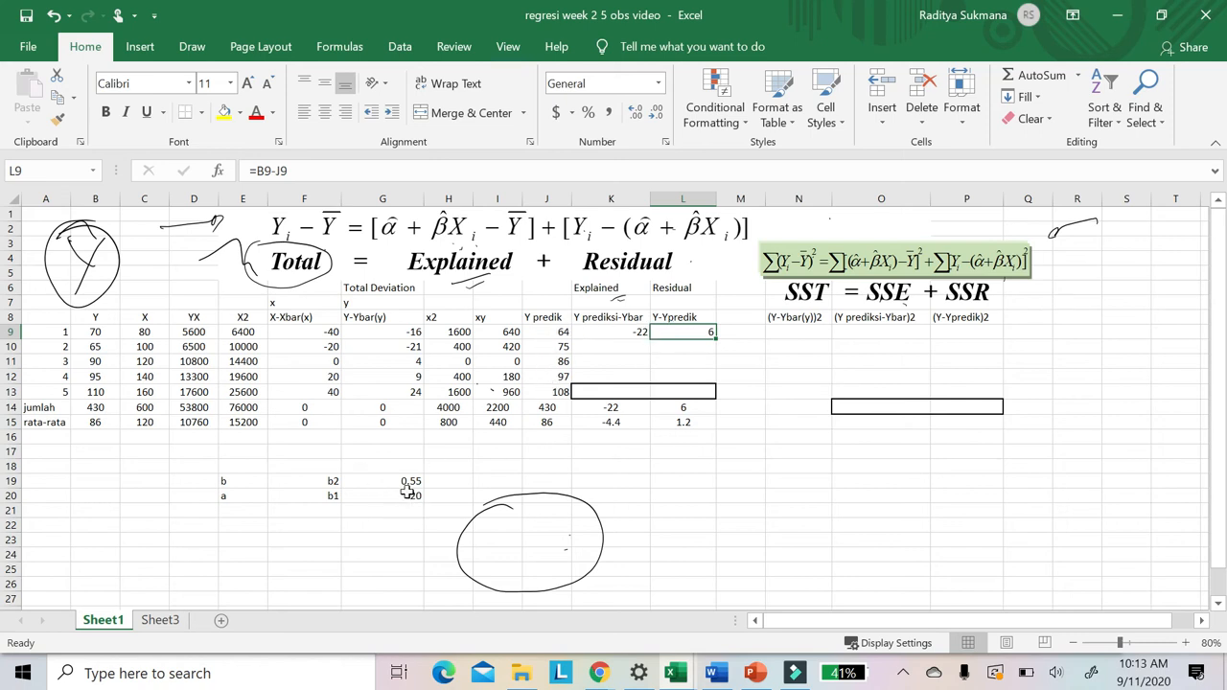
click(628, 329)
mouse_move(628, 328)
mouse_down()
mouse_move(715, 339)
mouse_move(714, 402)
mouse_up()
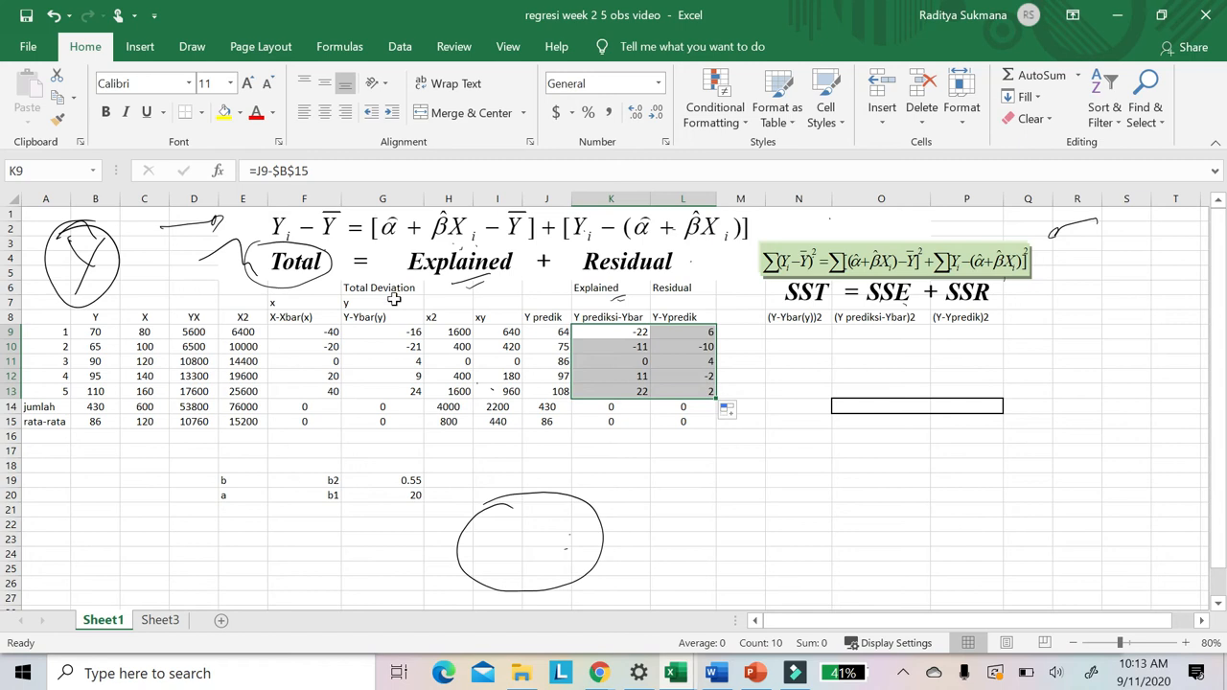
- Check row by row, from 9 to 13, the sum of the explained deviation and residual against the total deviation Y-Ybar(y)
click(396, 331)
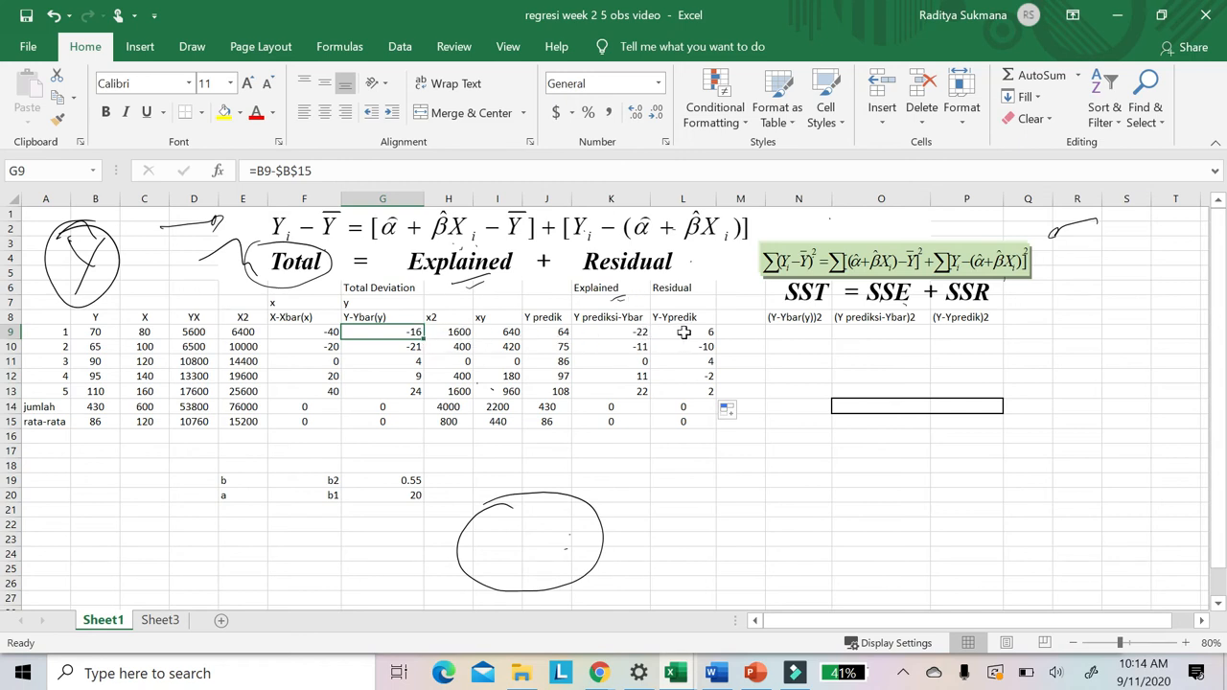
click(618, 332)
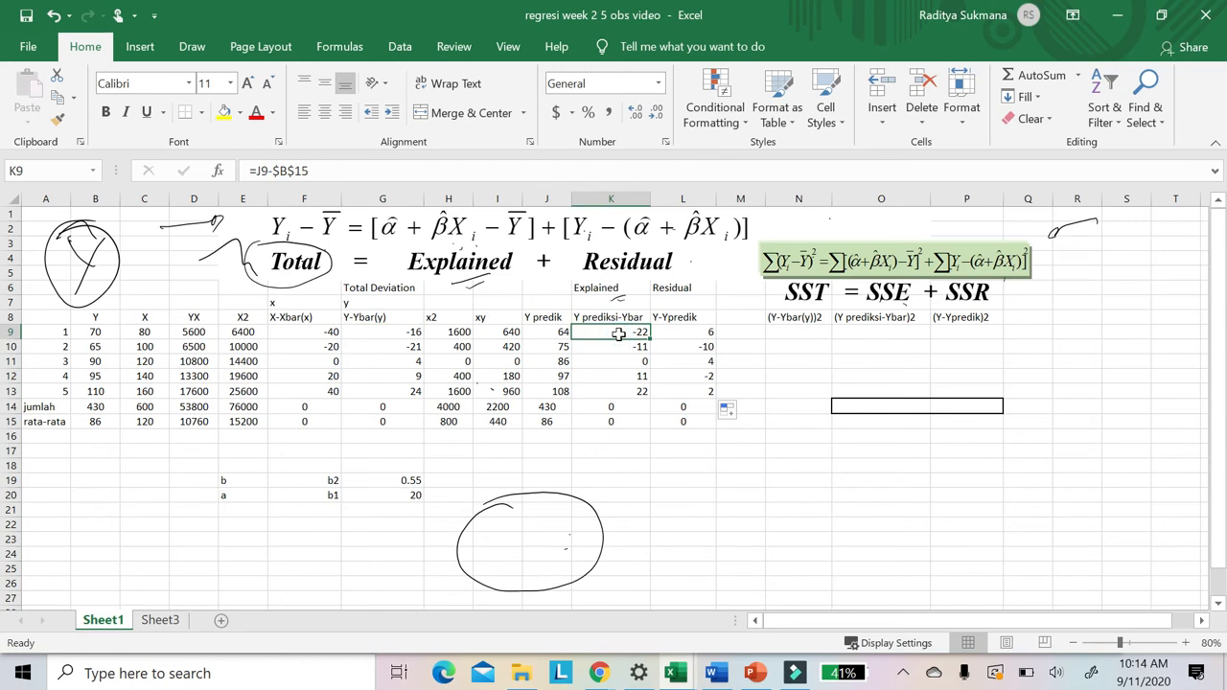
key(shift+Right)
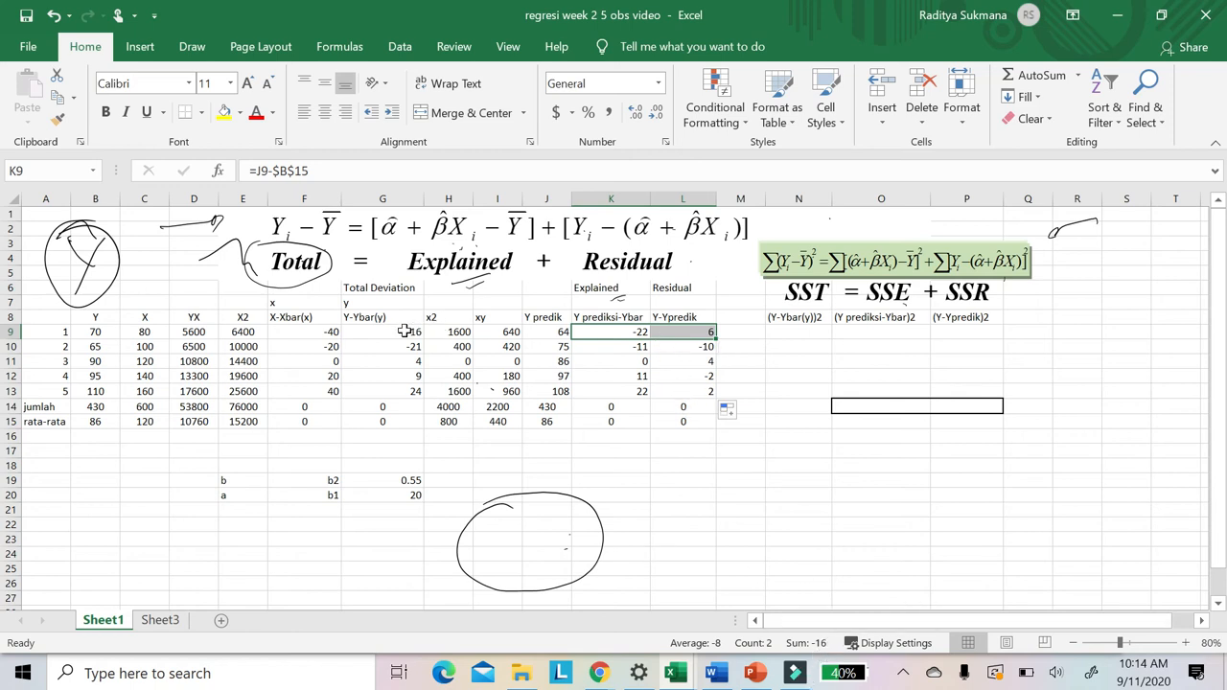
click(617, 348)
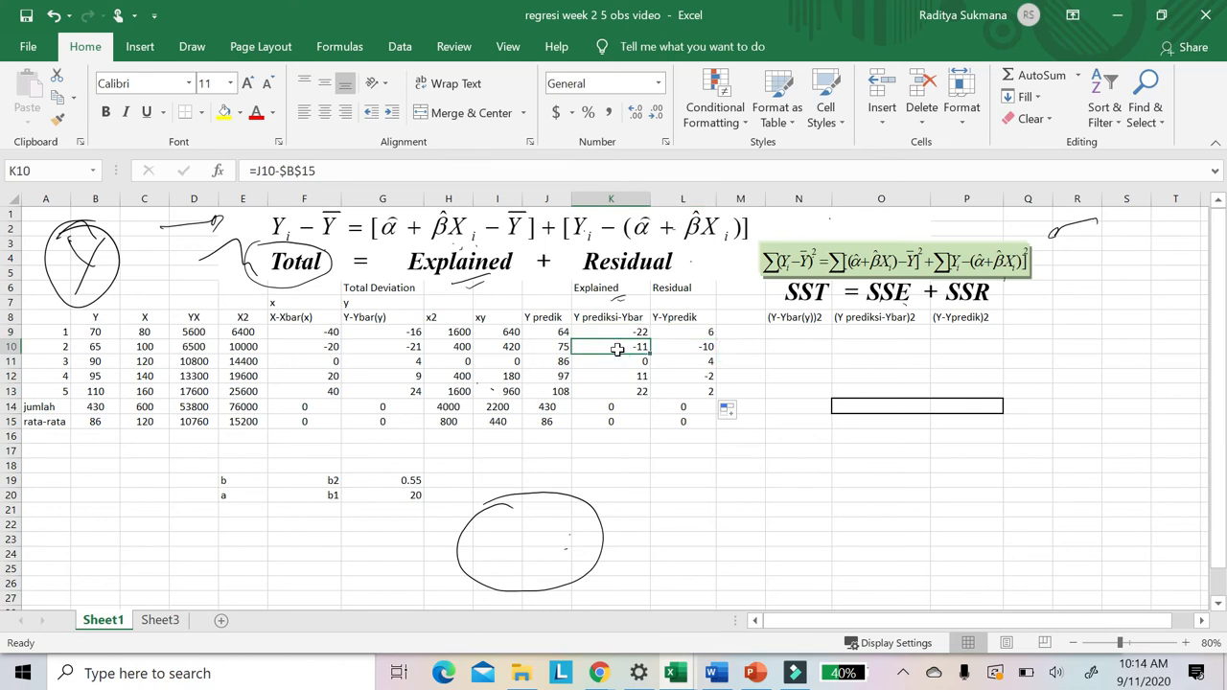
key(shift+Right)
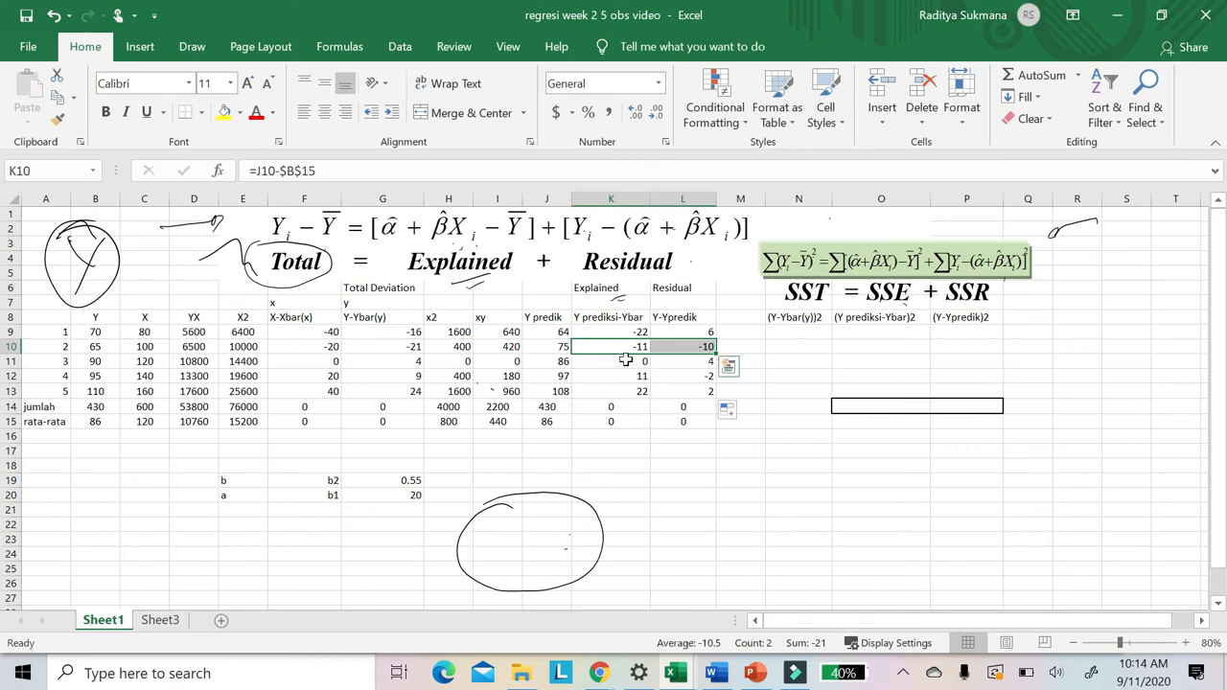
click(625, 359)
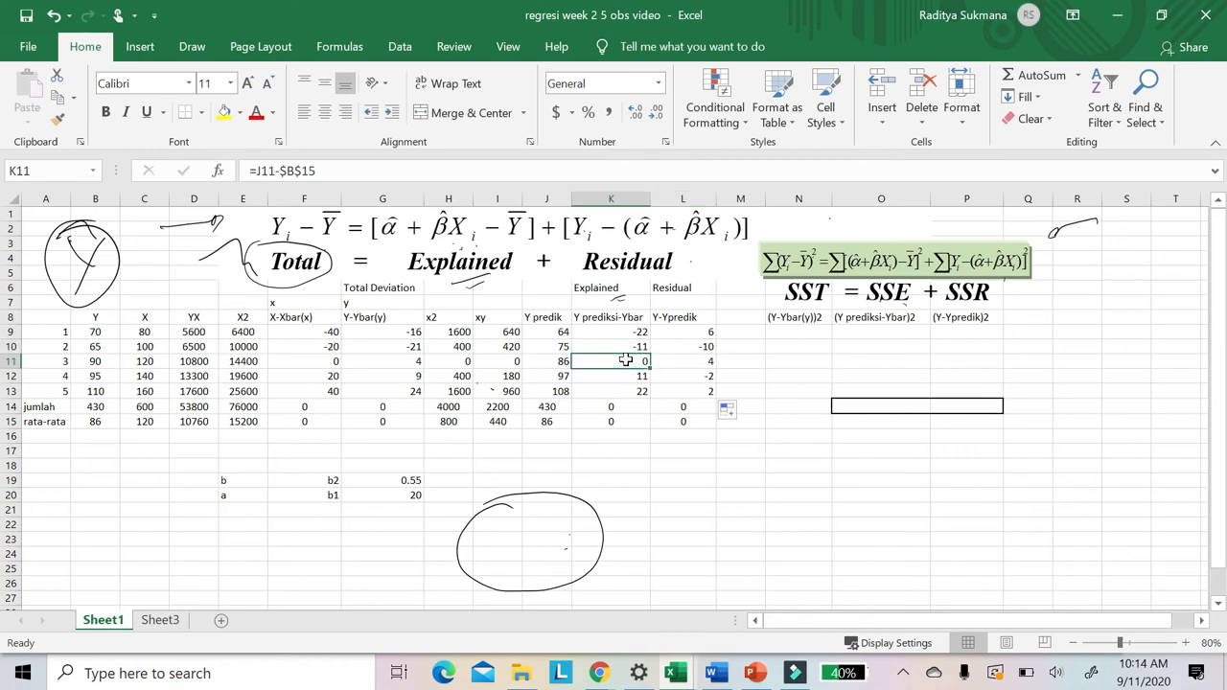
key(shift+Right)
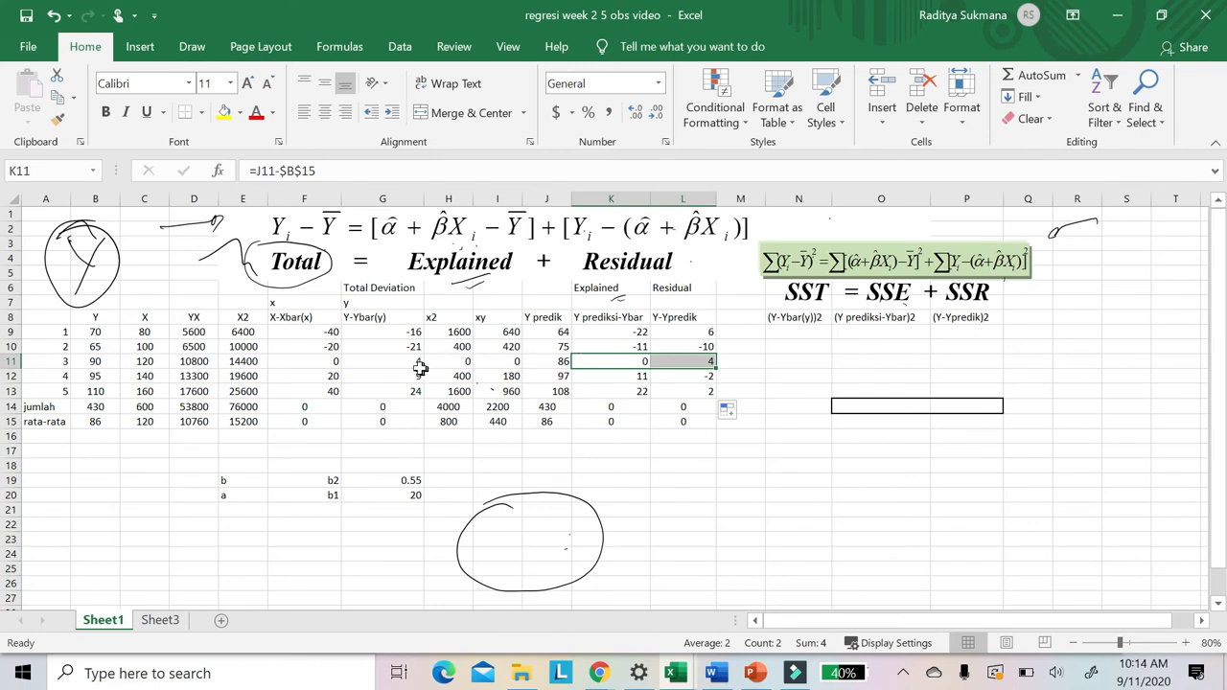
click(616, 376)
key(shift+Right)
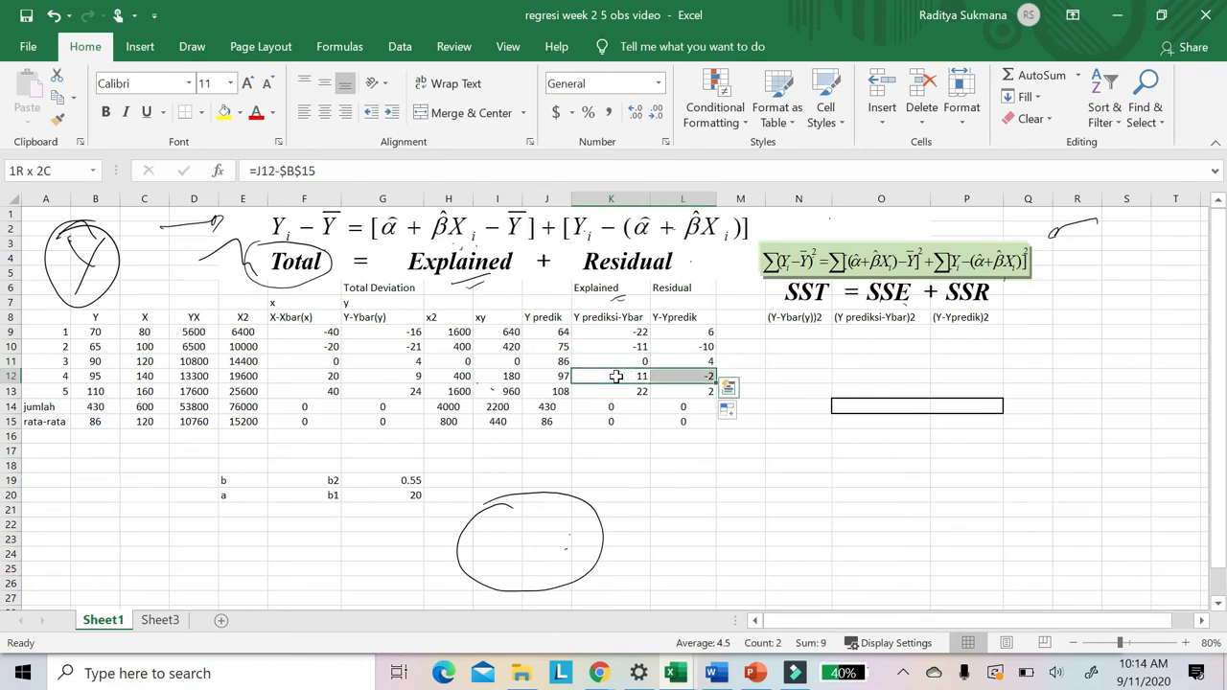
click(632, 390)
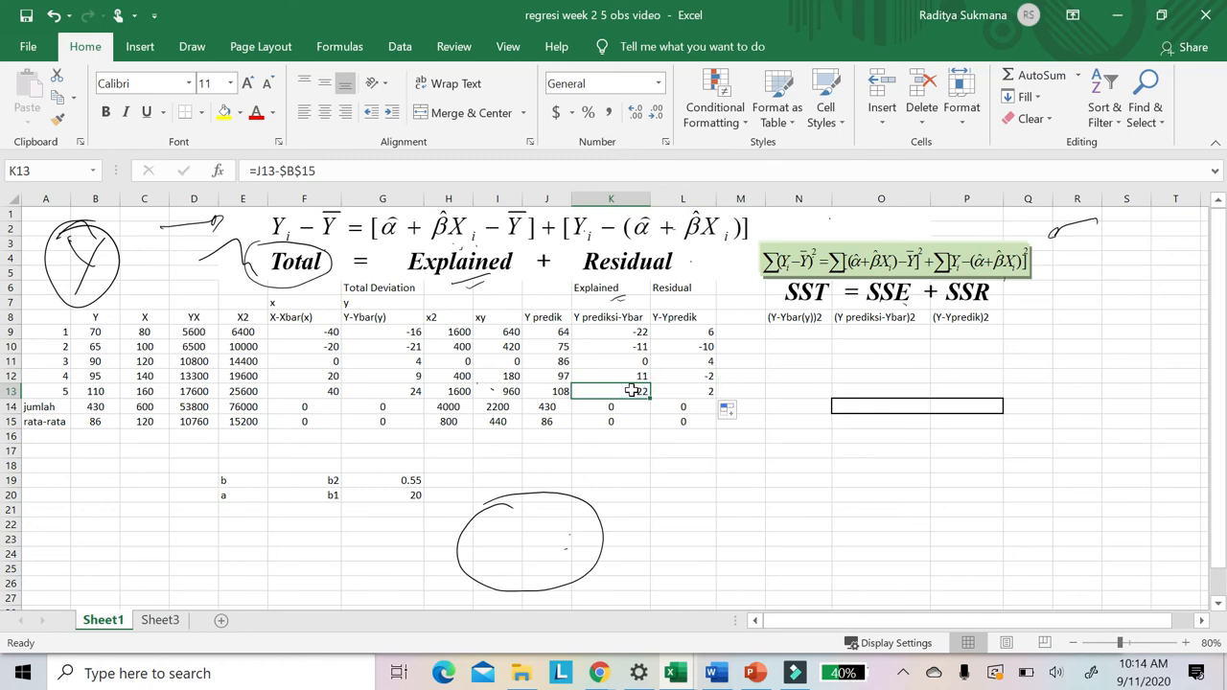
key(shift+Right)
click(408, 392)
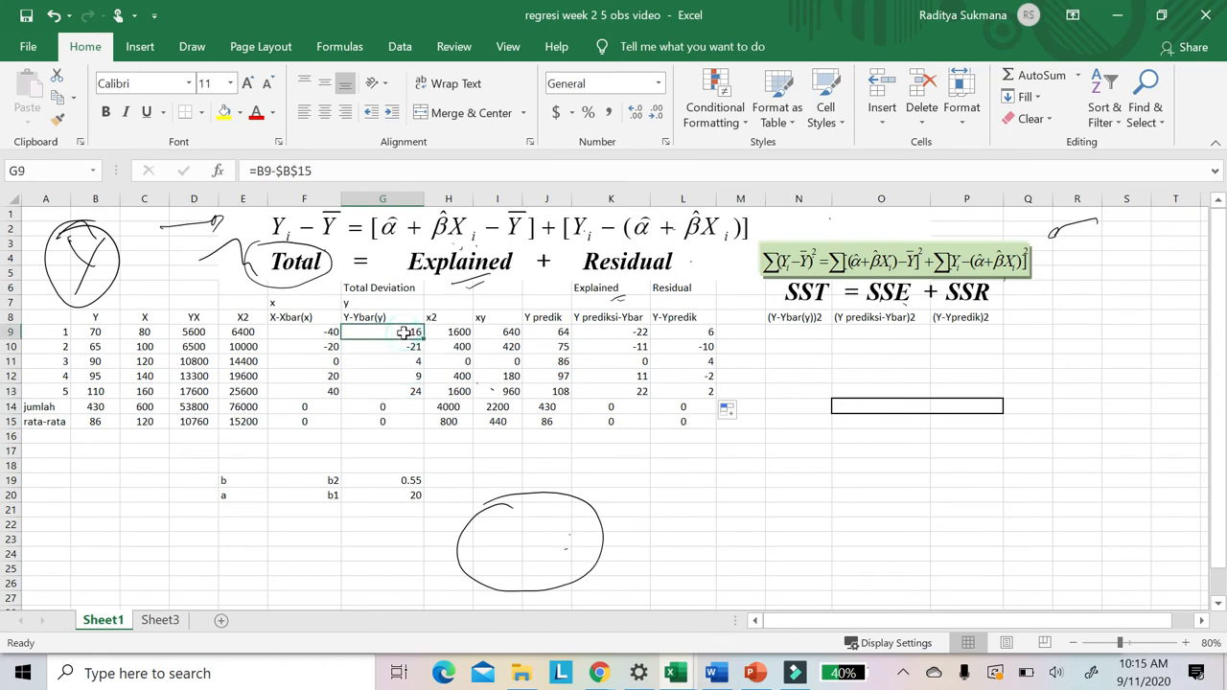
- Enter the formula =G9*G9 in N9 for the squared total deviation (Y-Ybar(y))2
click(792, 331)
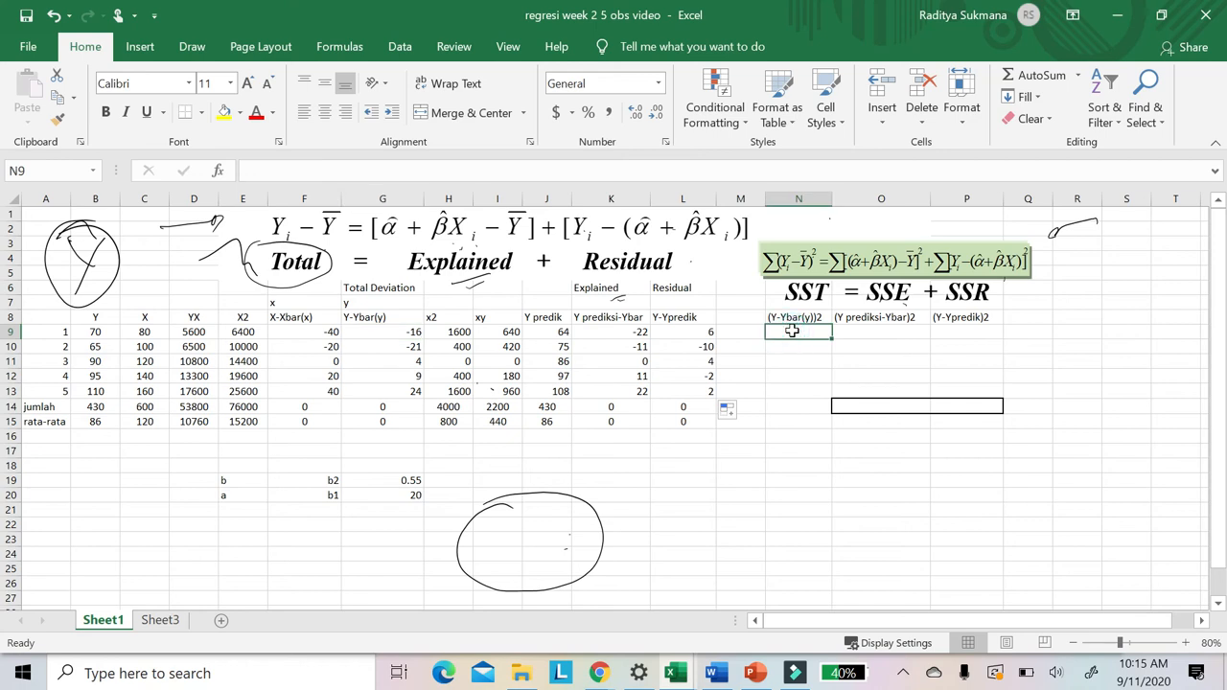
text(=)
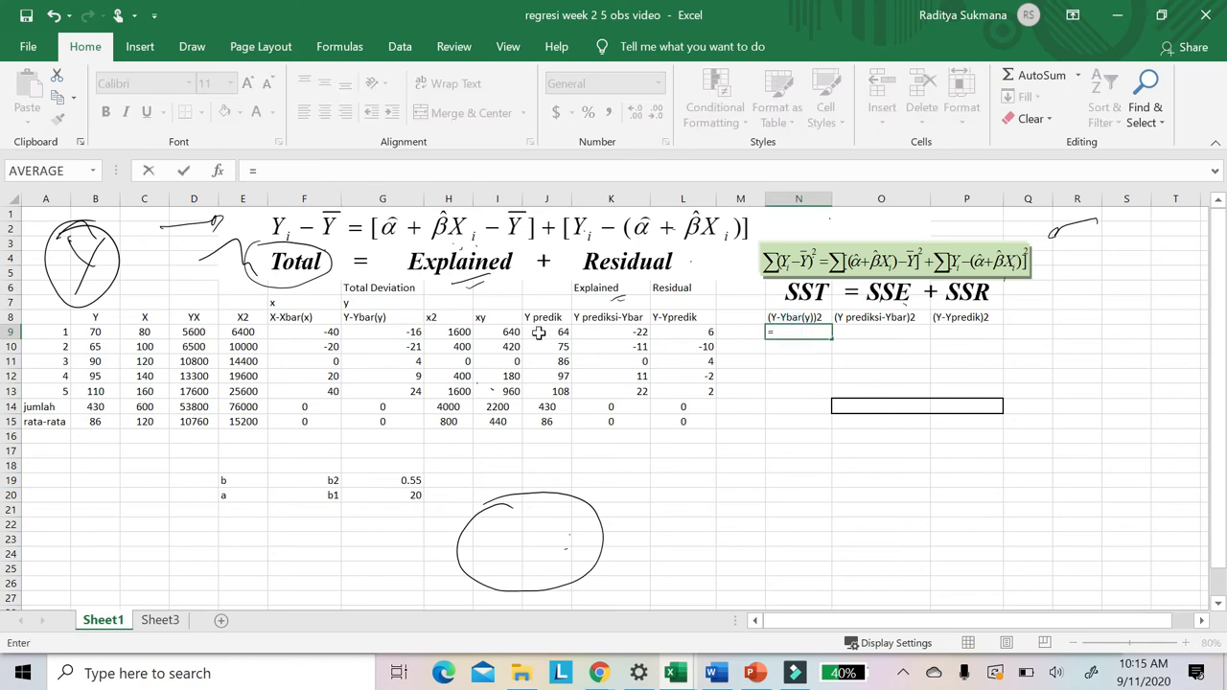
click(407, 332)
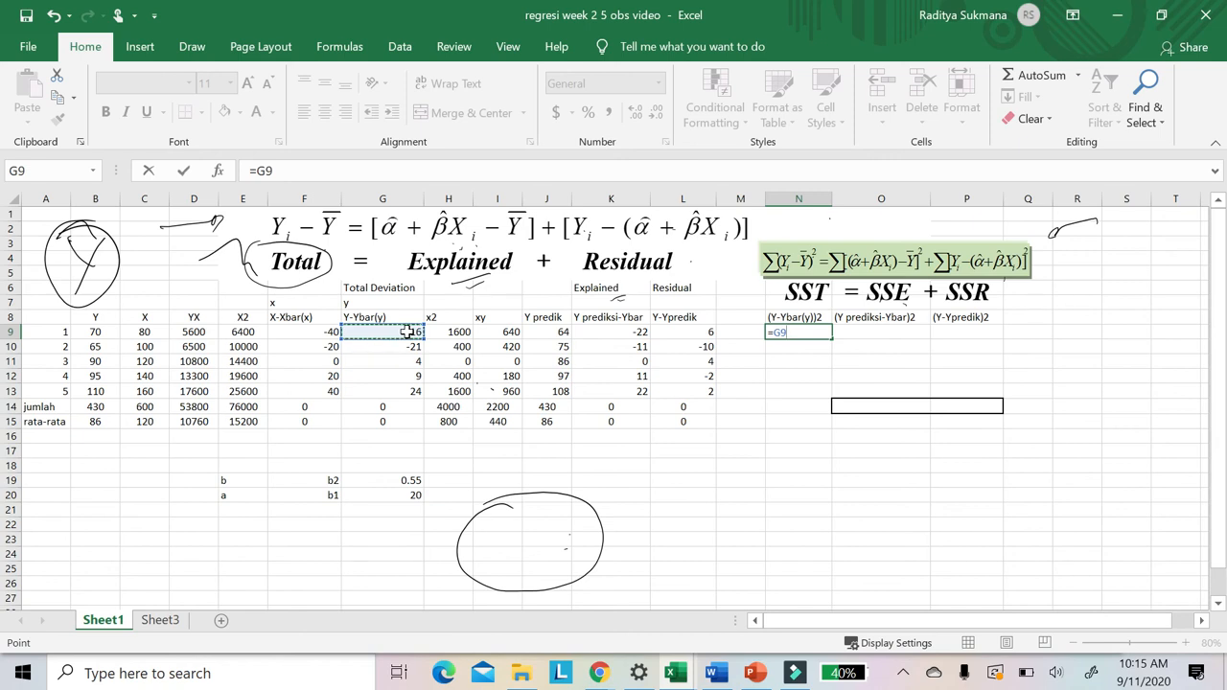
text(8)
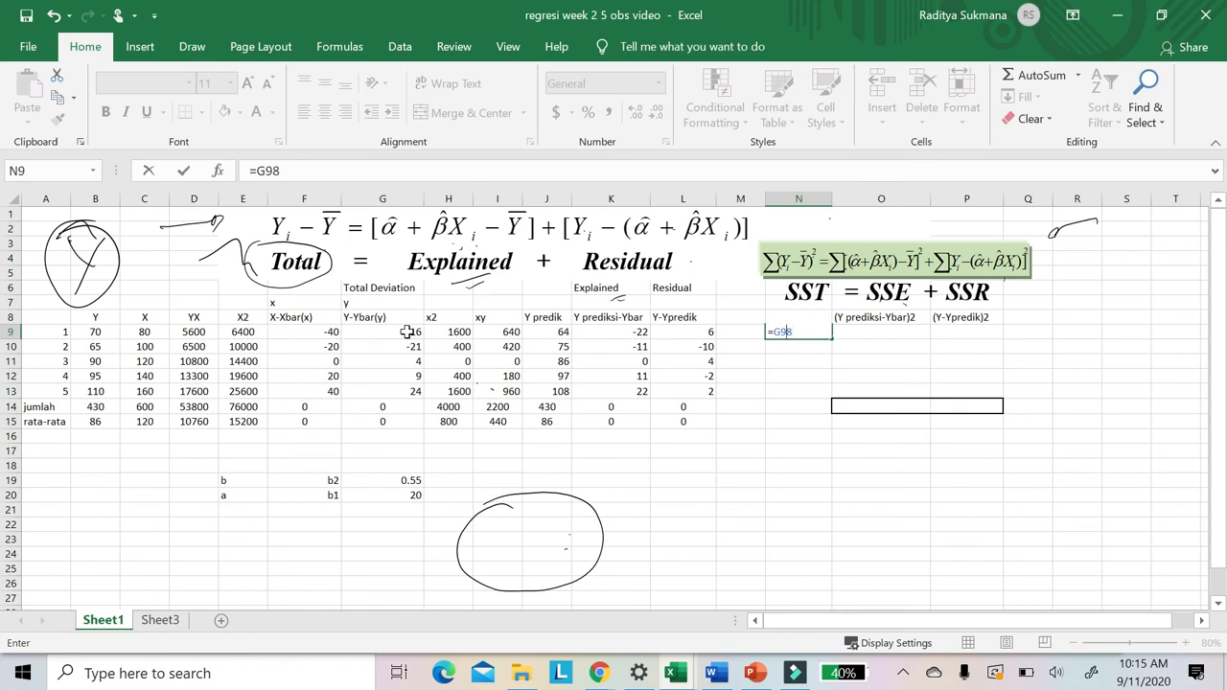
key(BackSpace)
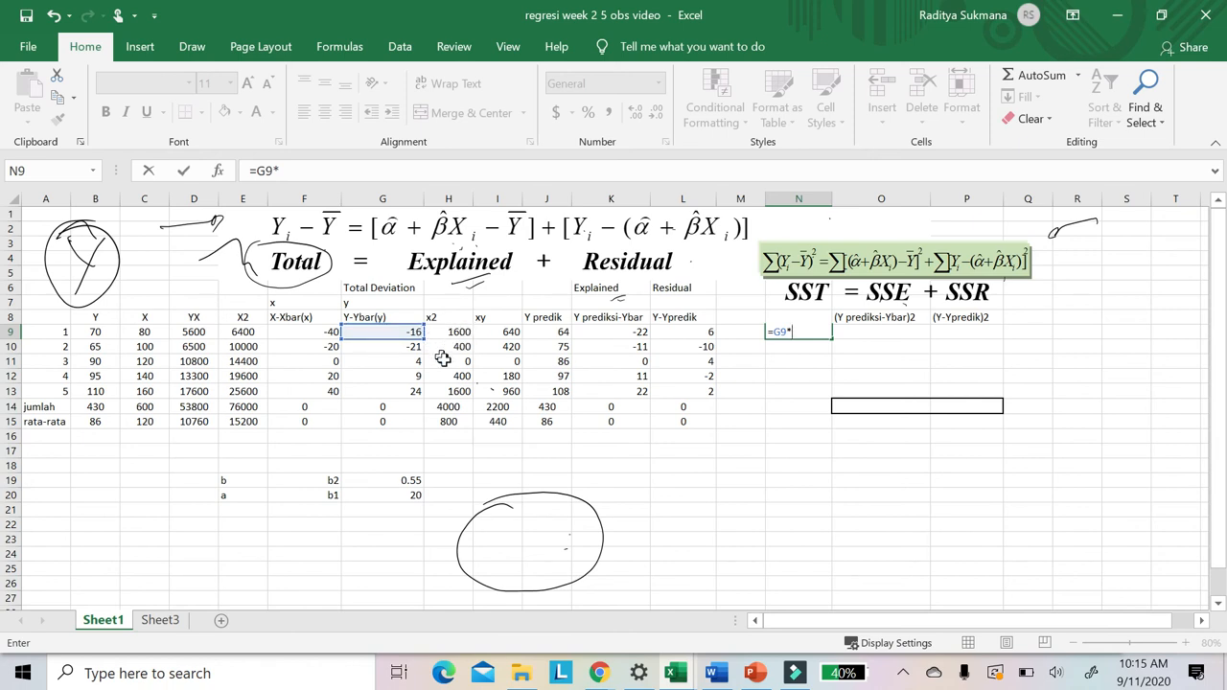
text(G)
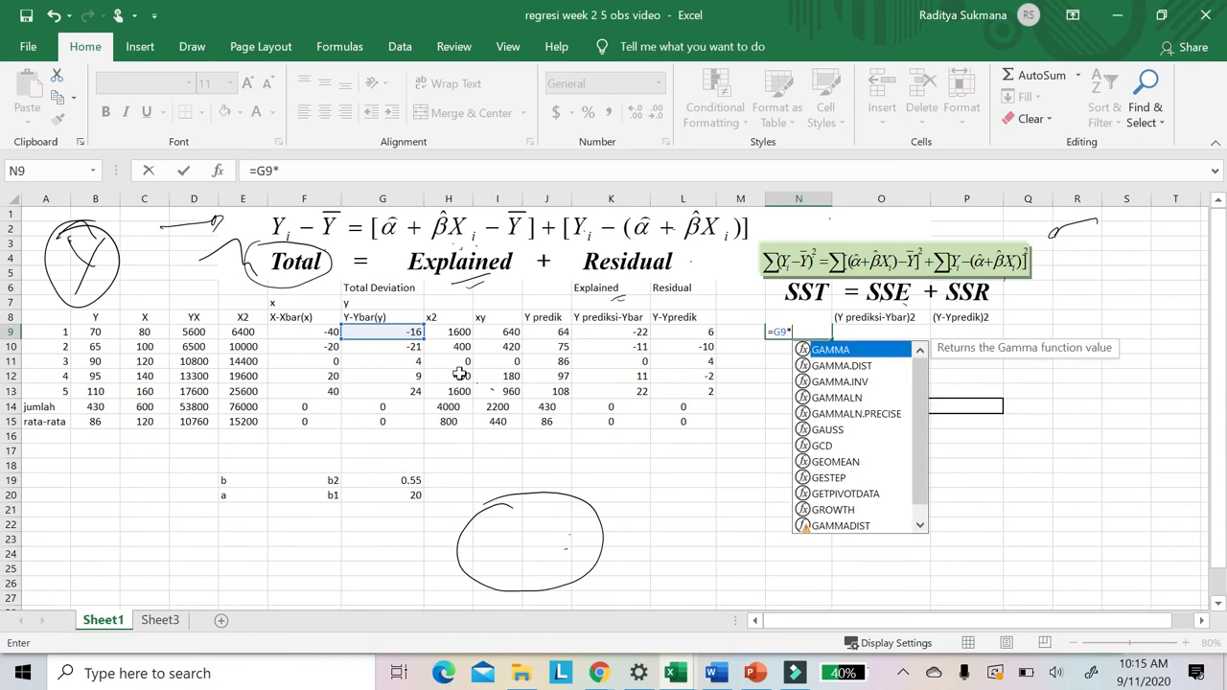
text(9)
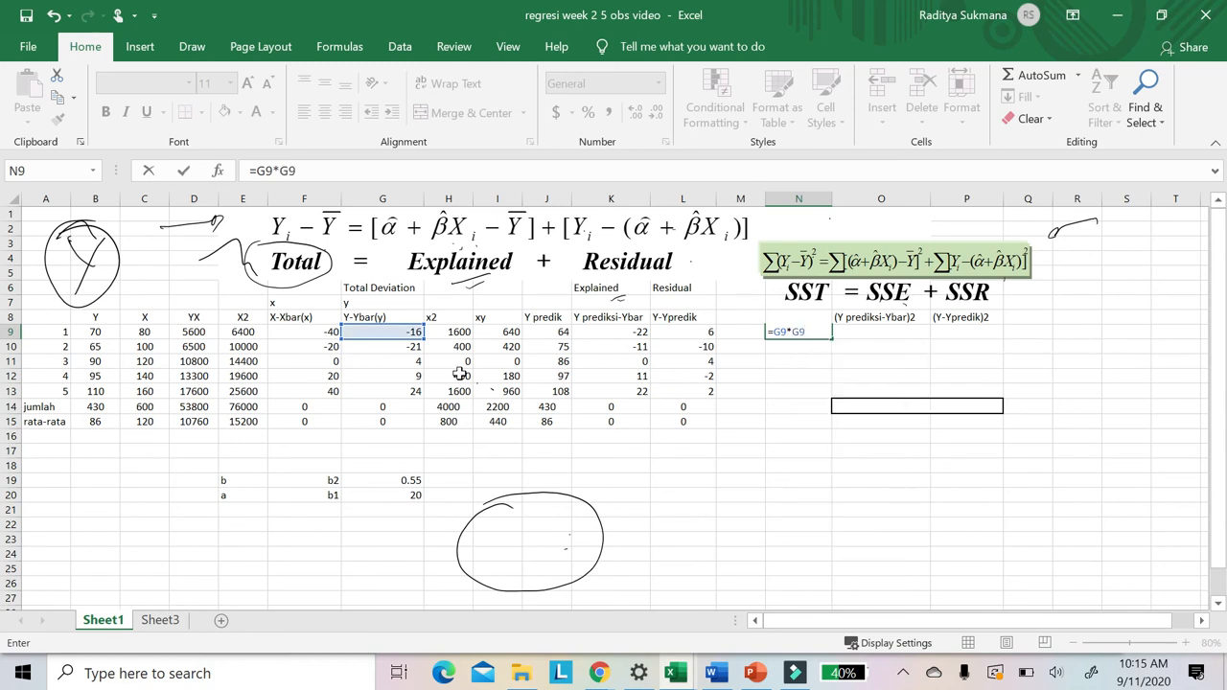
key(Return)
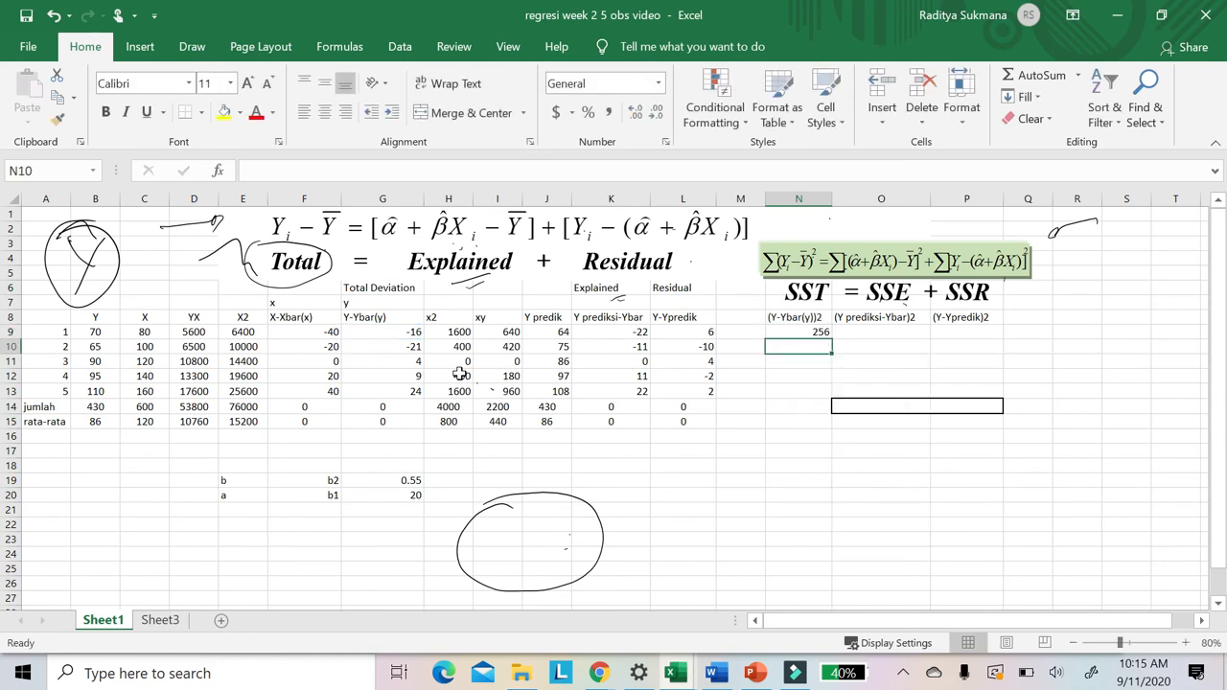
- Enter the formula =K9*K9 in O9 for the squared explained deviation (Y prediksi-Ybar)2
click(899, 331)
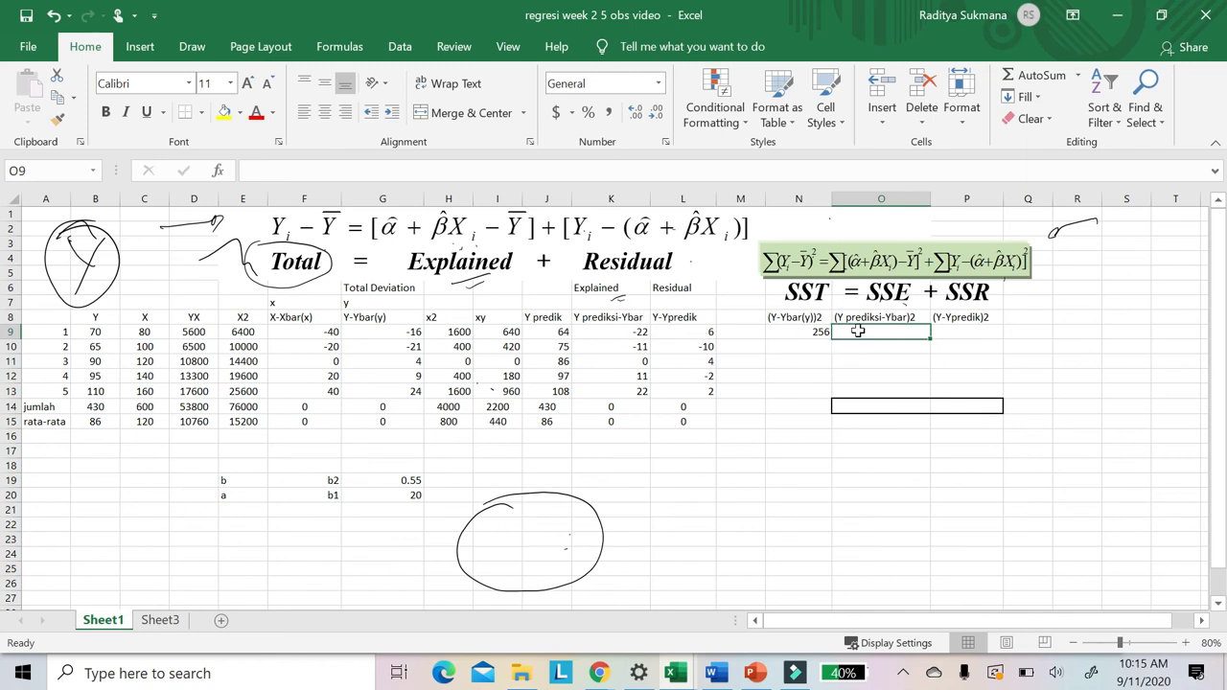
text(=)
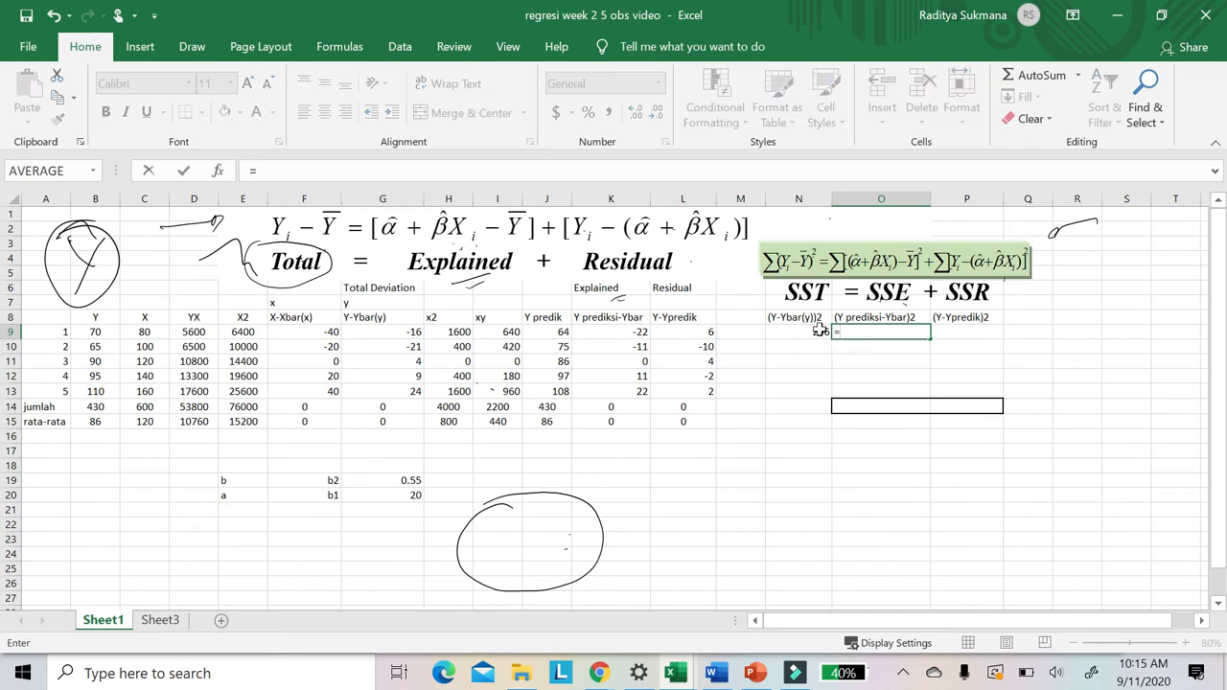
click(625, 331)
text(*)
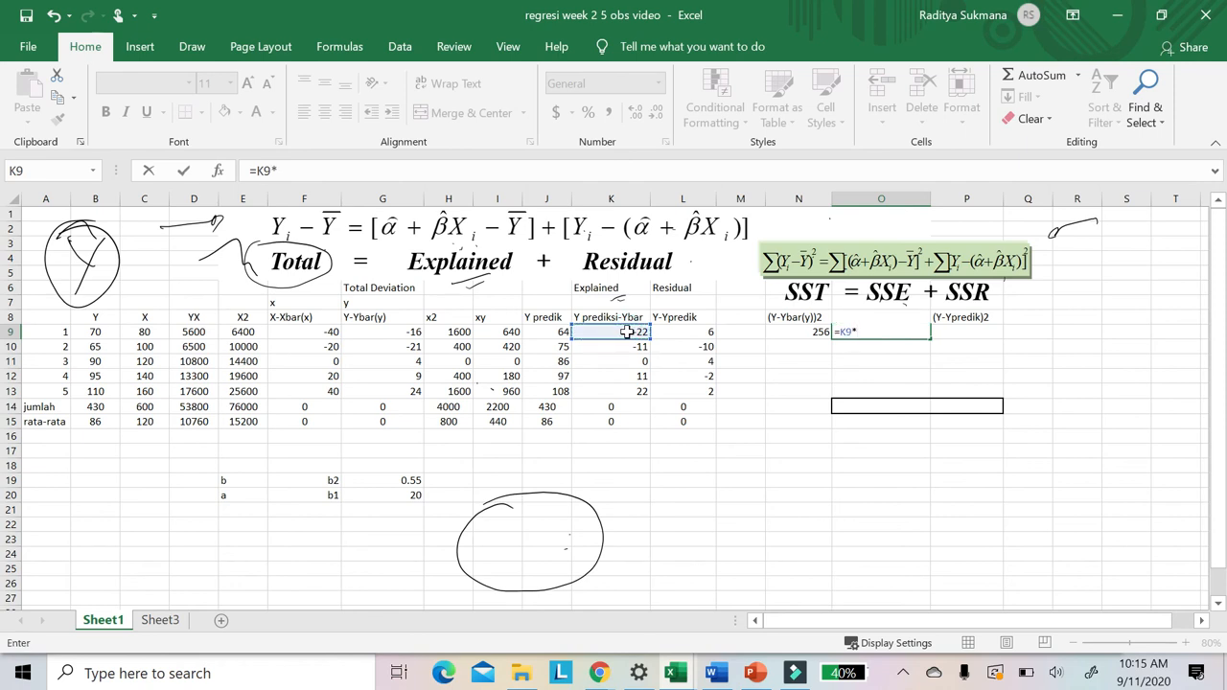
text(k)
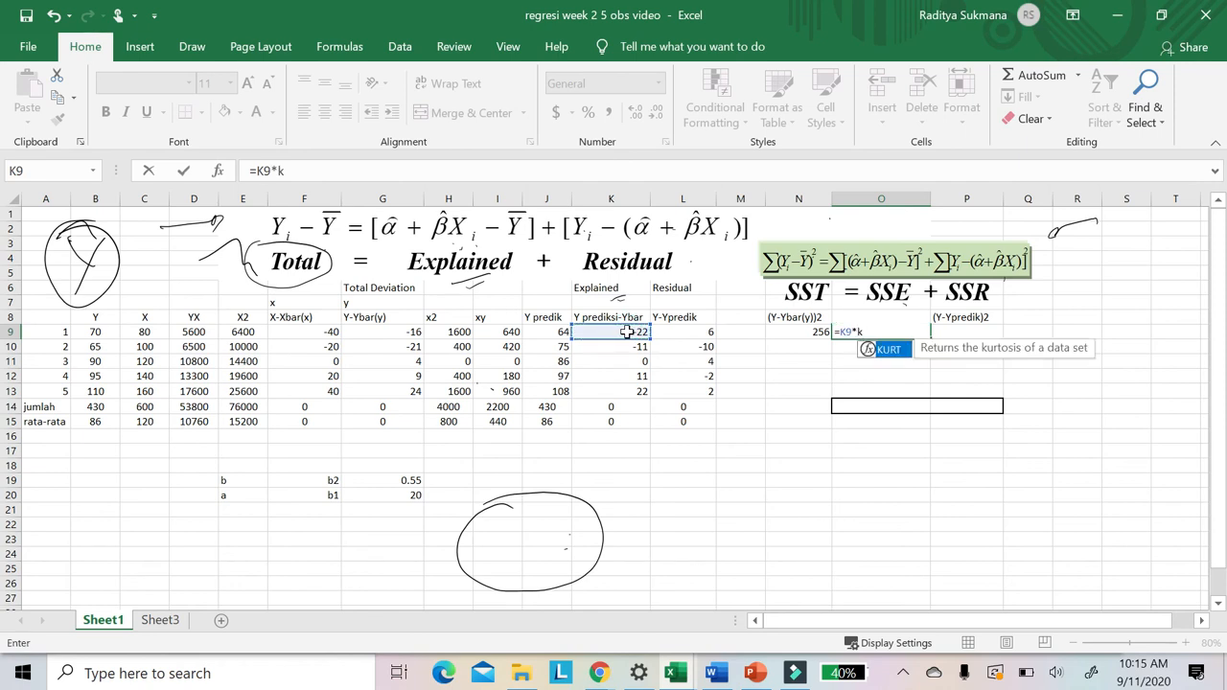
text(9)
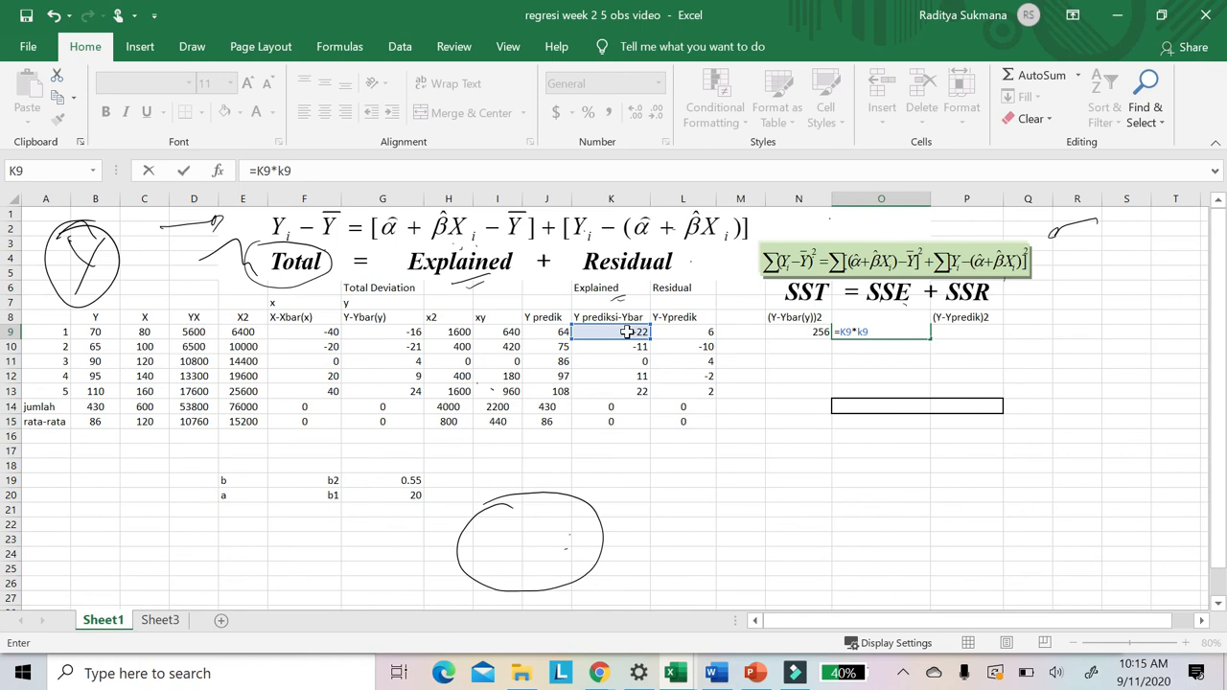
key(Return)
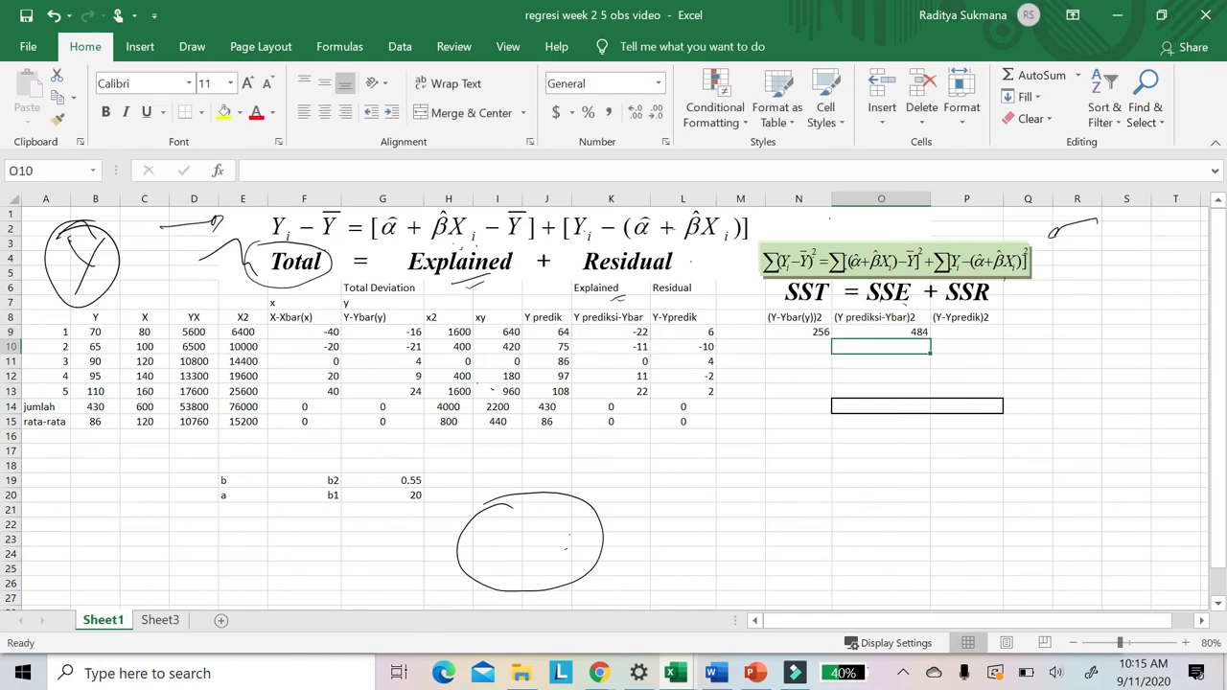
- Enter the formula =L9*L9 in P9 for the squared residual (Y-Ypredik)2
click(959, 331)
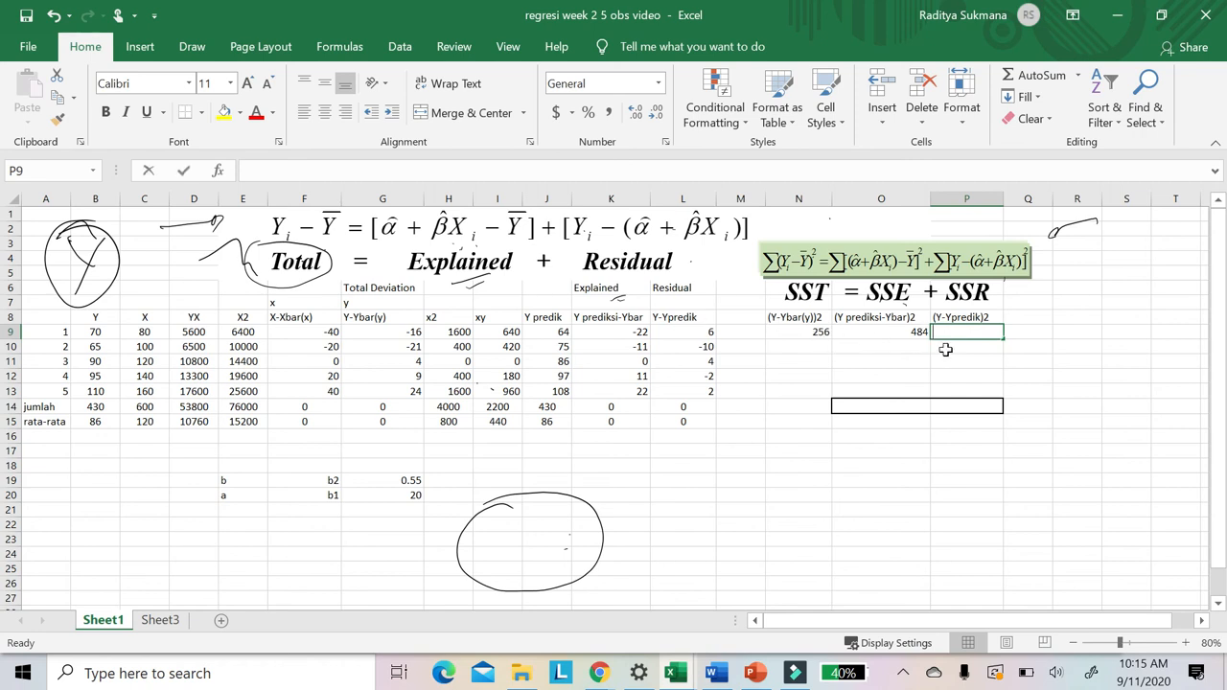
text(=)
click(704, 335)
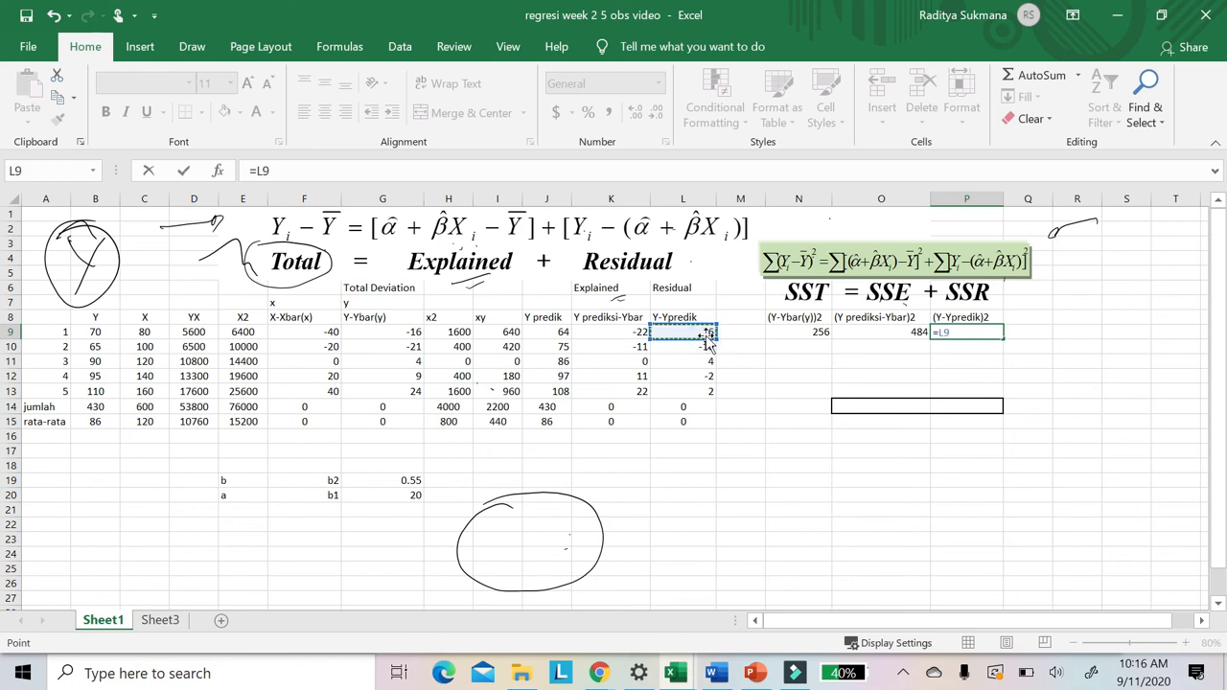
text(*)
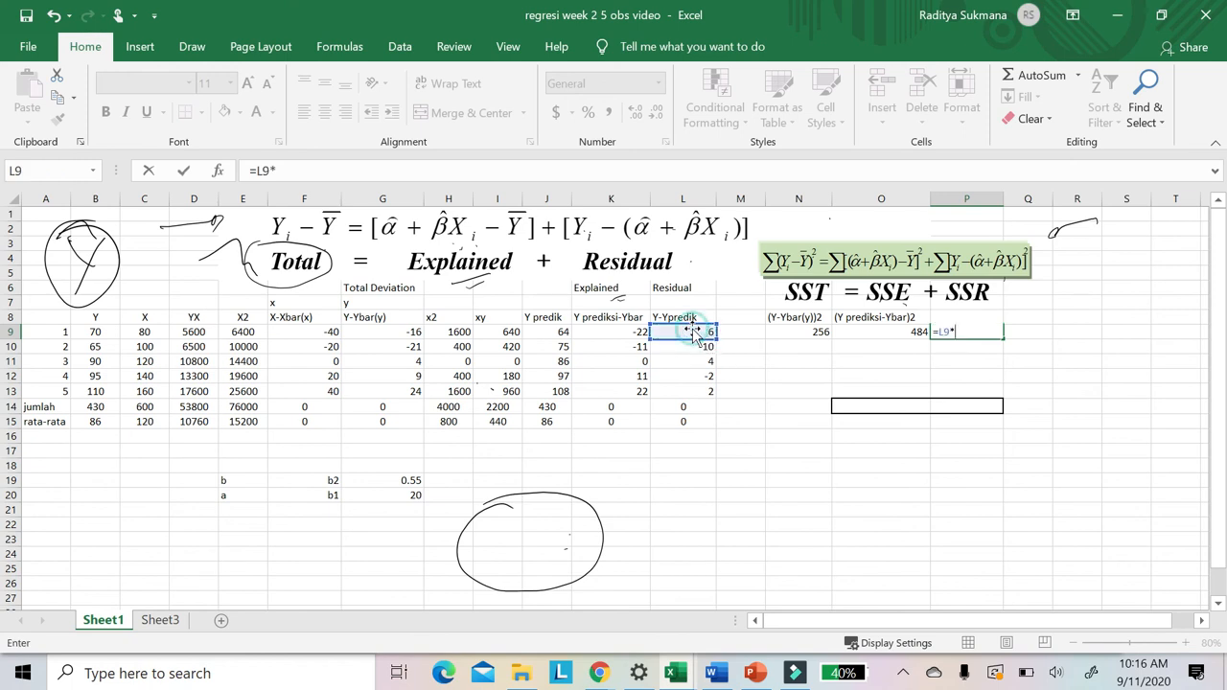
click(728, 332)
click(705, 333)
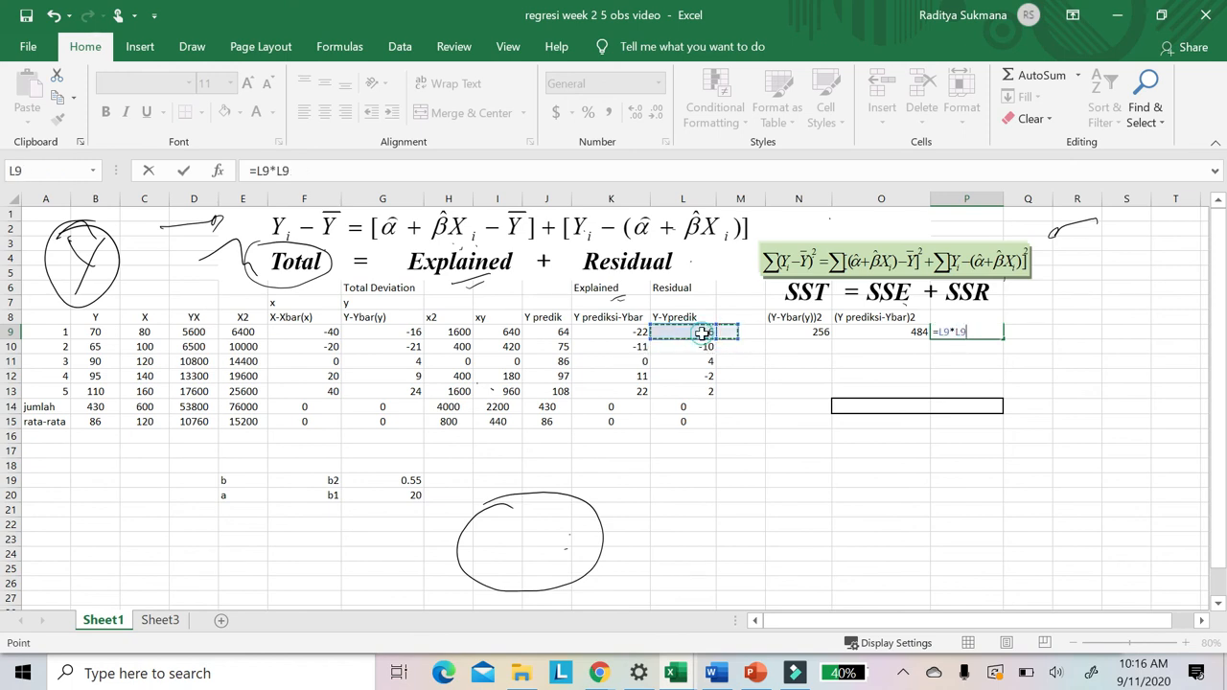
key(Return)
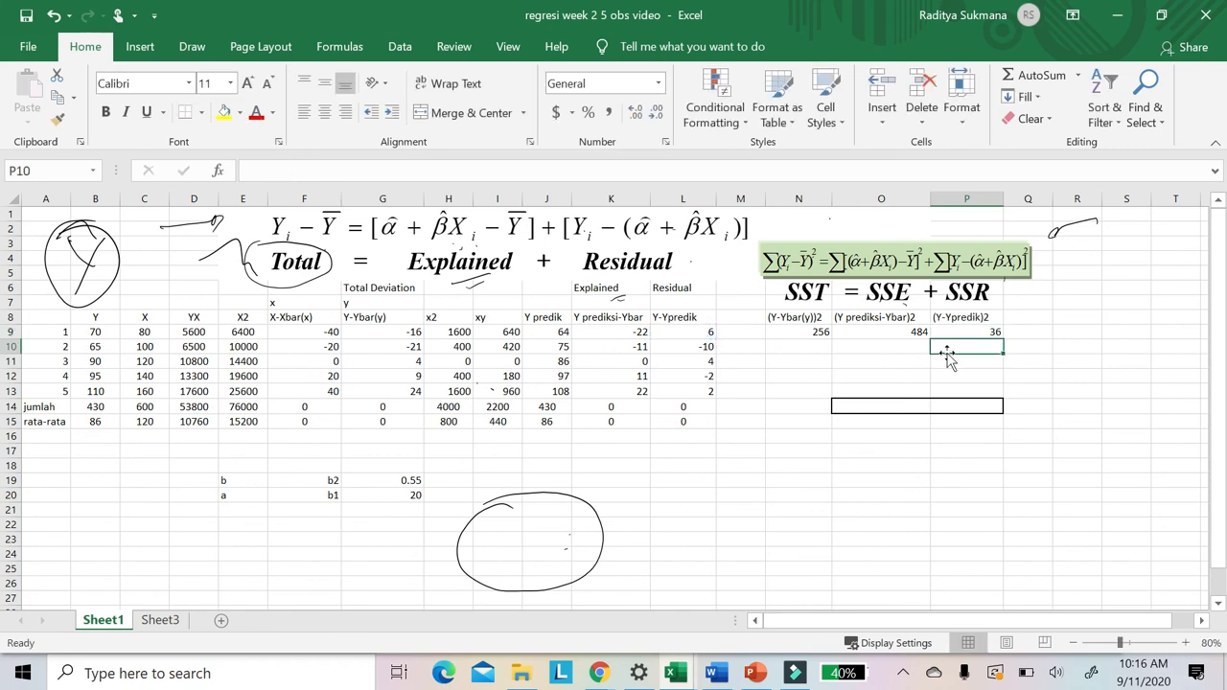
- Fill the squared formulas in N9:P9 down to row 13 and extend the jumlah and rata-rata formulas from L14:L15 through column P
drag(810, 330, 1000, 401)
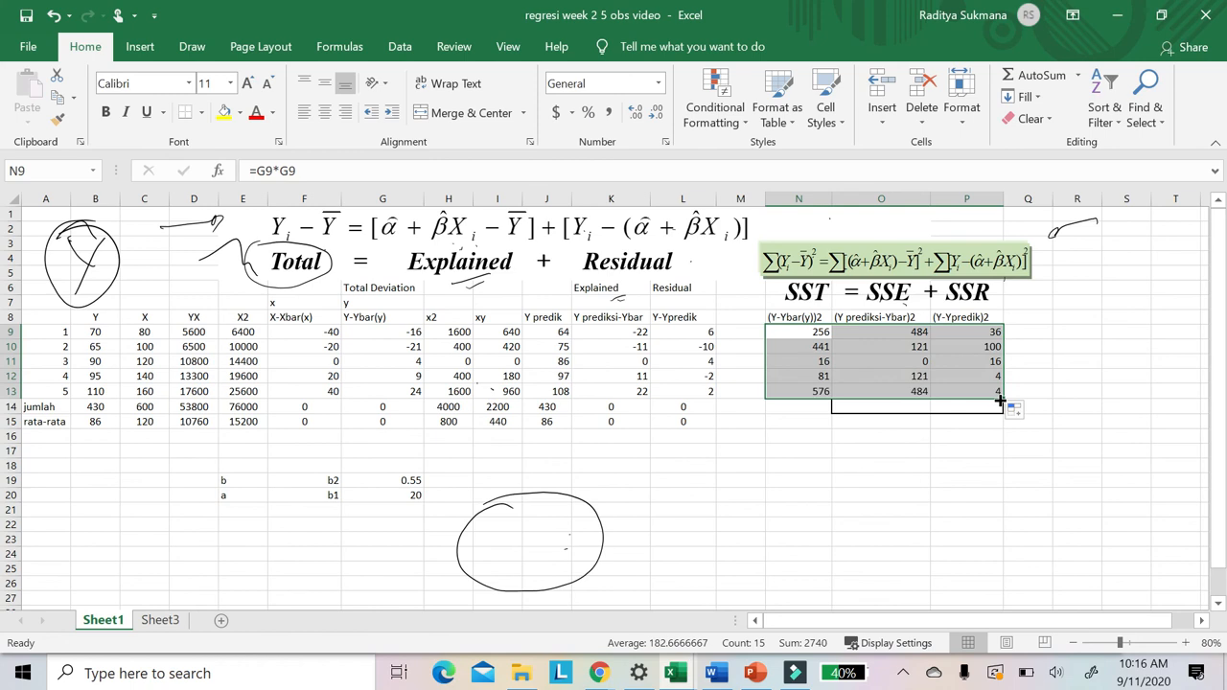
click(705, 407)
drag(716, 414, 983, 436)
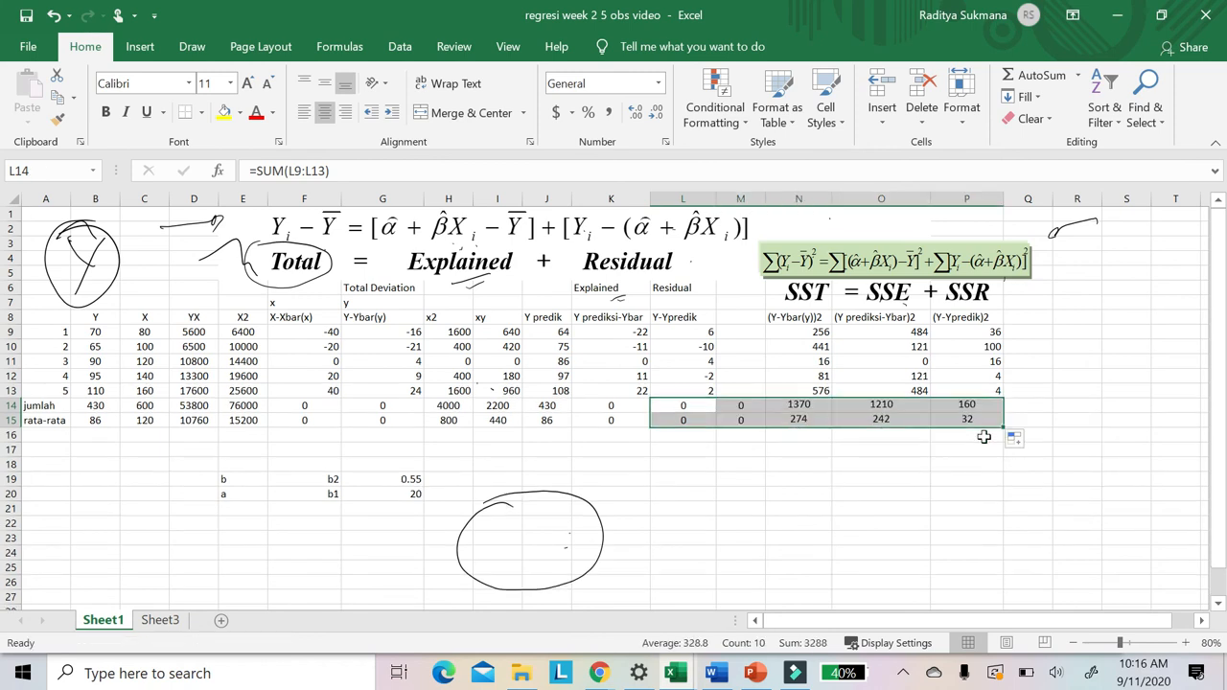
click(1087, 390)
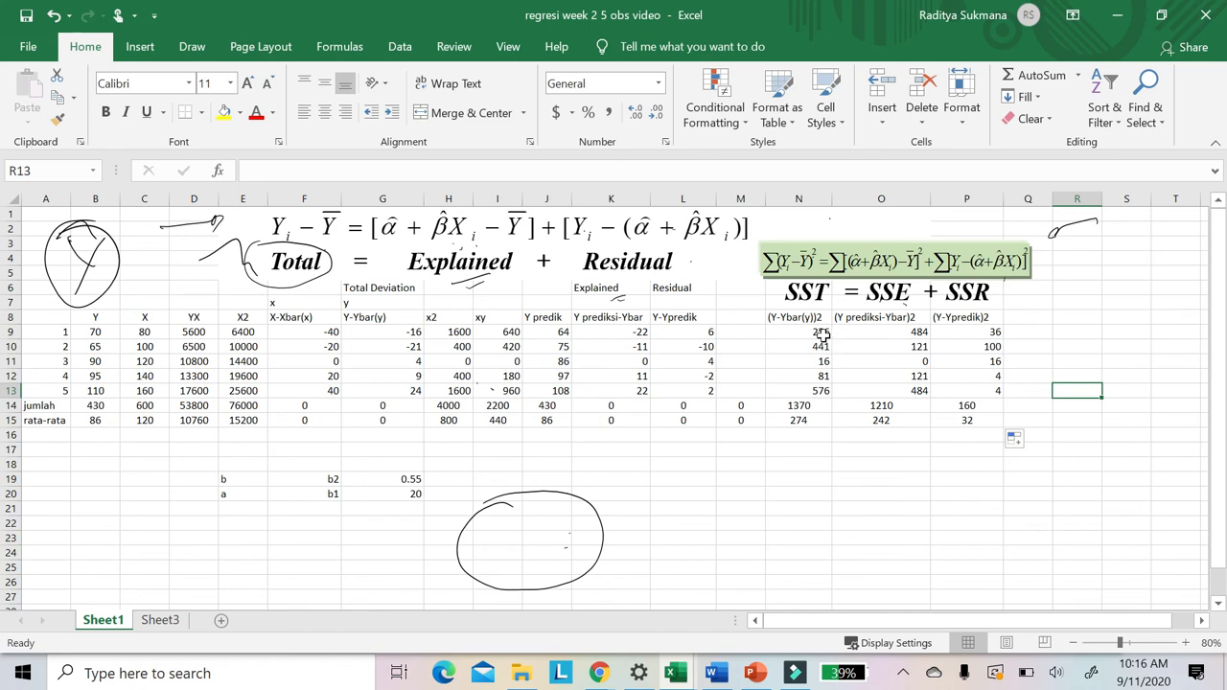
- Compare the sum of the squared explained deviation and squared residual with the squared total deviation in rows 9, 10 and 13
drag(873, 331, 959, 337)
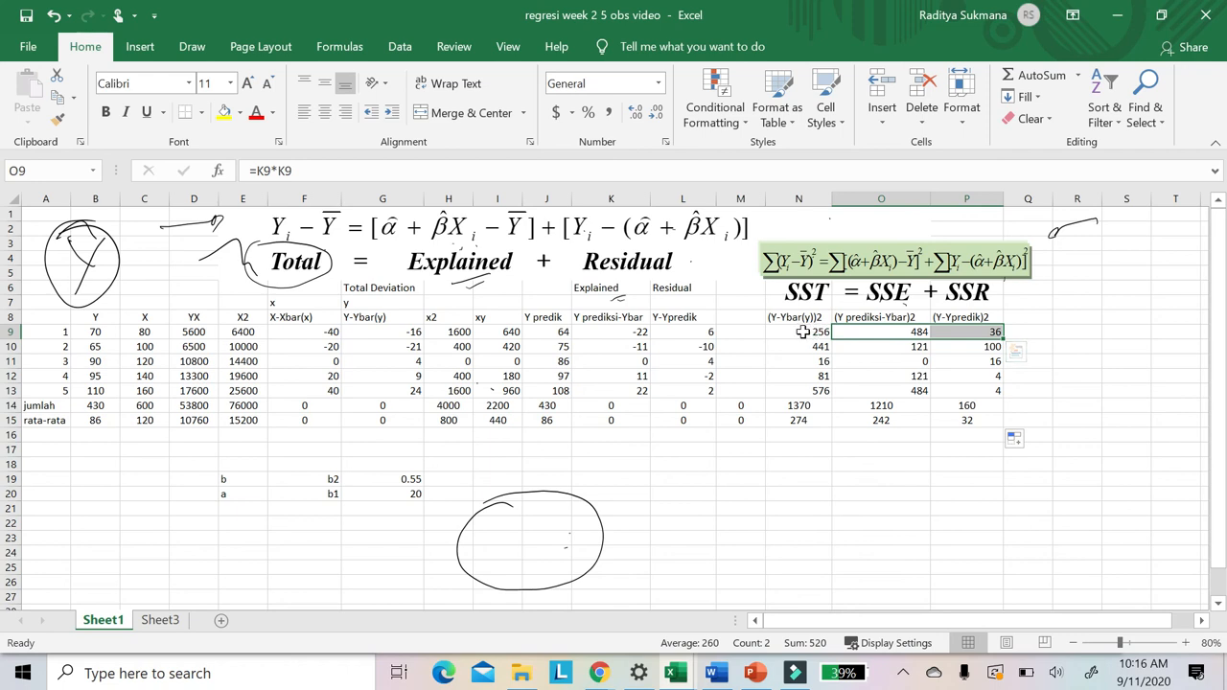
drag(854, 349, 856, 350)
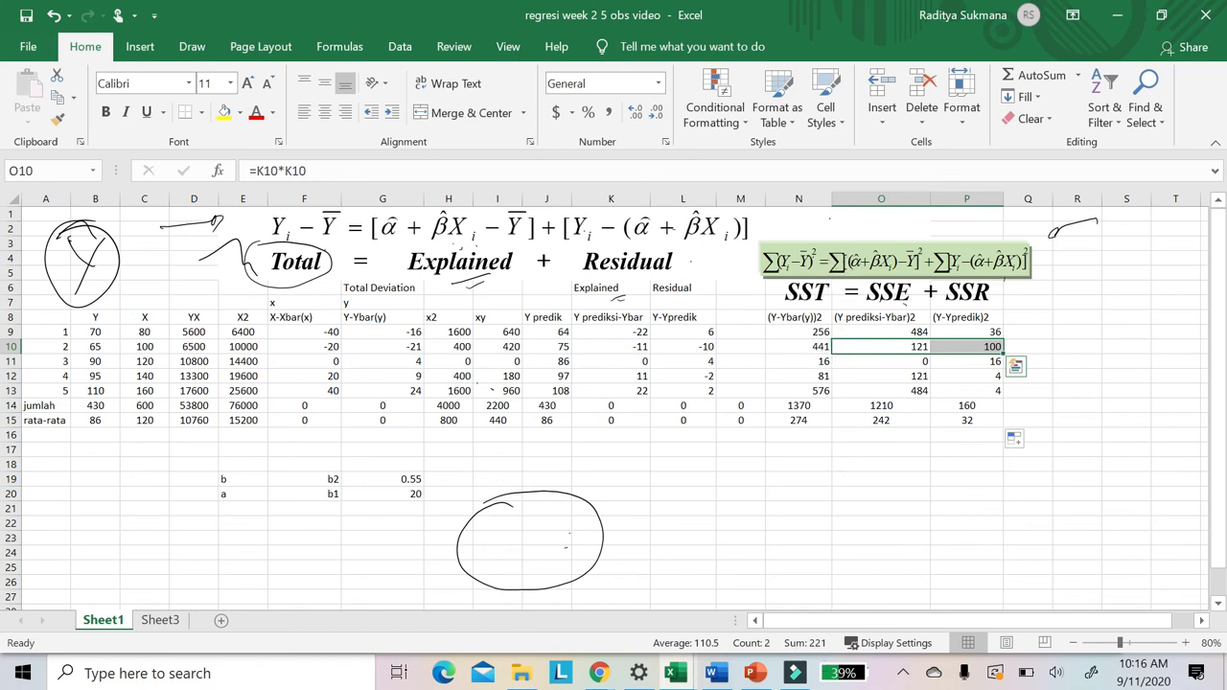
click(893, 459)
click(894, 391)
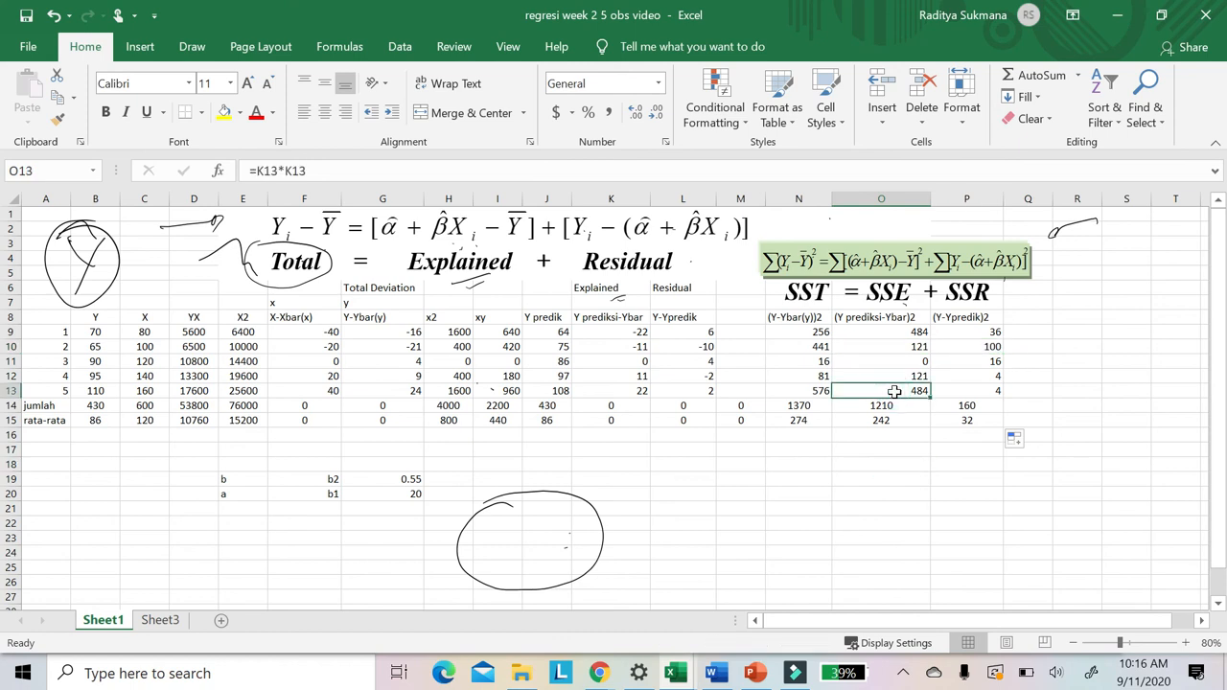
key(shift+Right)
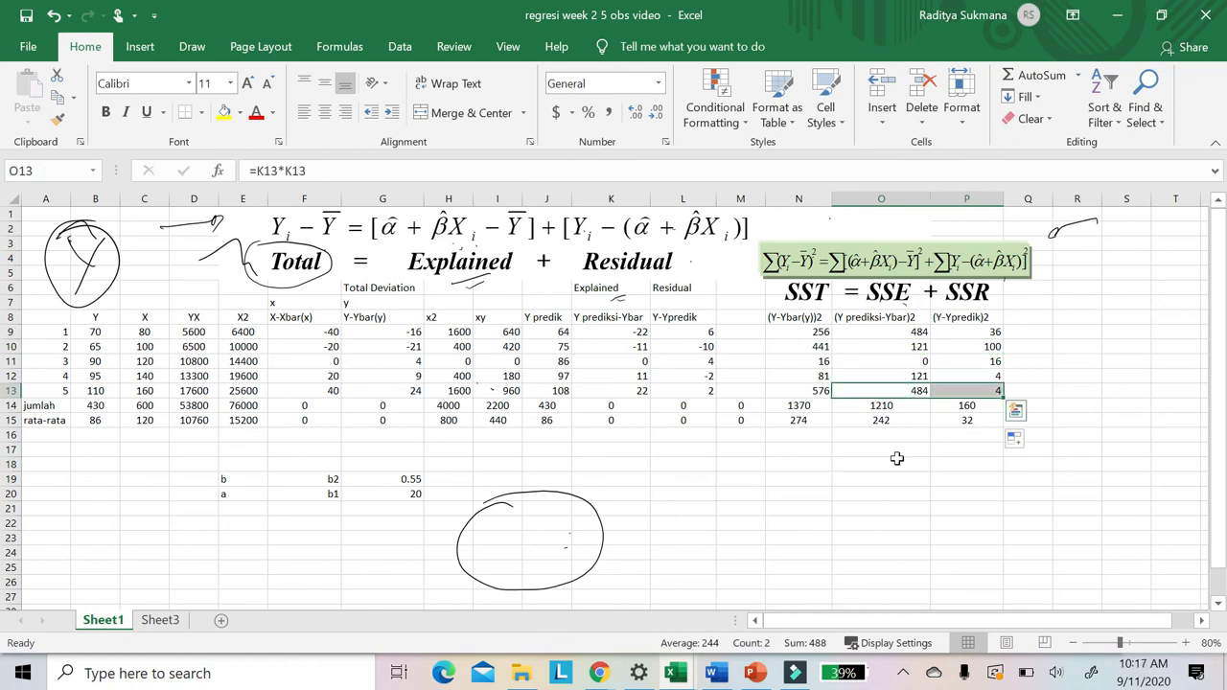
- Go along the jumlah row and check the sum of SSE and SSR in O14:P14 against SST in N14
click(902, 406)
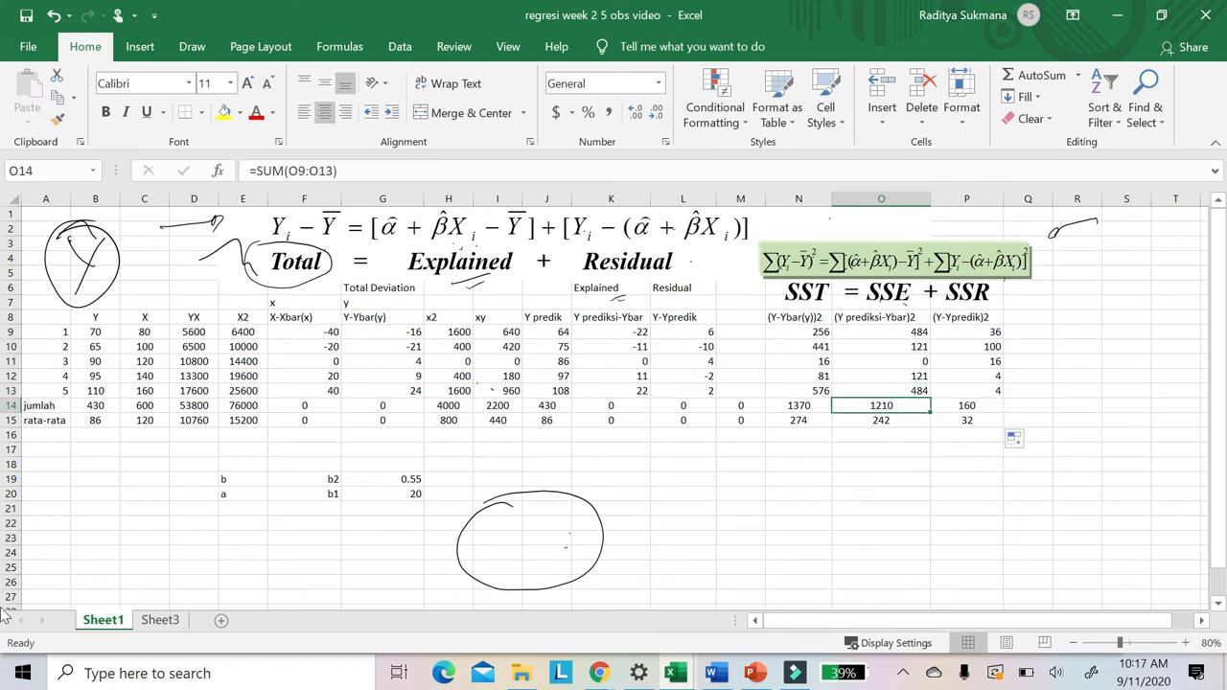
click(54, 405)
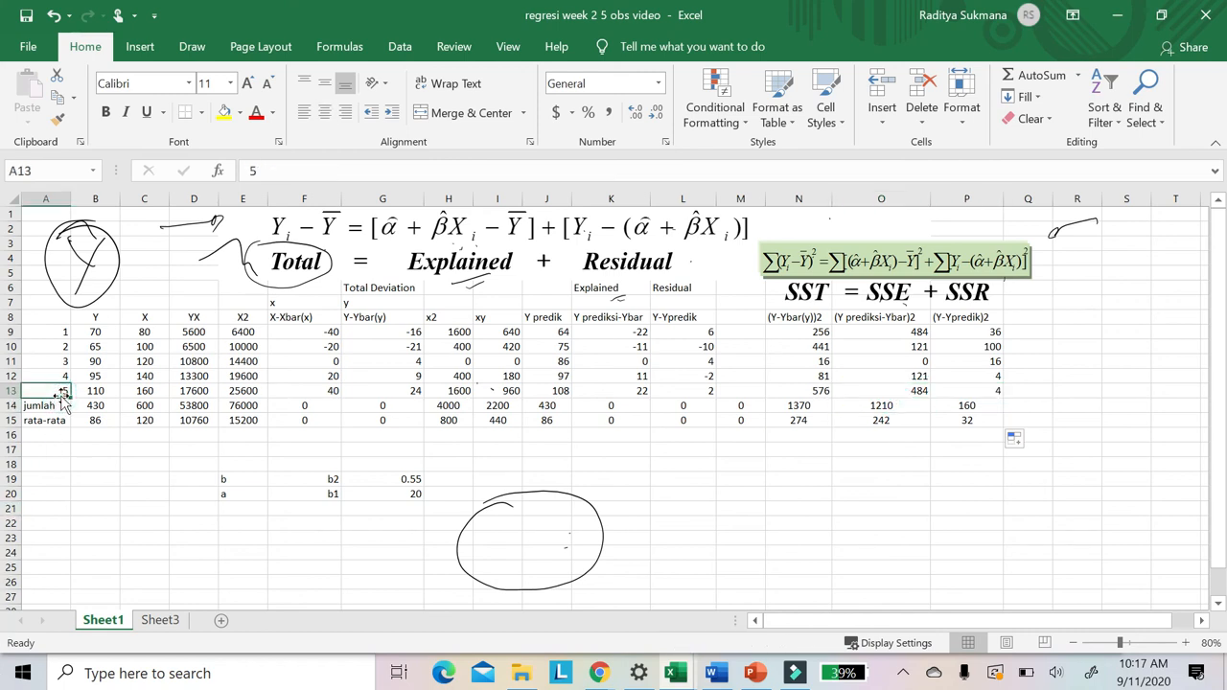
key(Right)
key(Right)
key(Right)
key(Right)
key(Right)
key(Right)
key(Right)
key(Right)
key(Right)
key(Right)
key(Right)
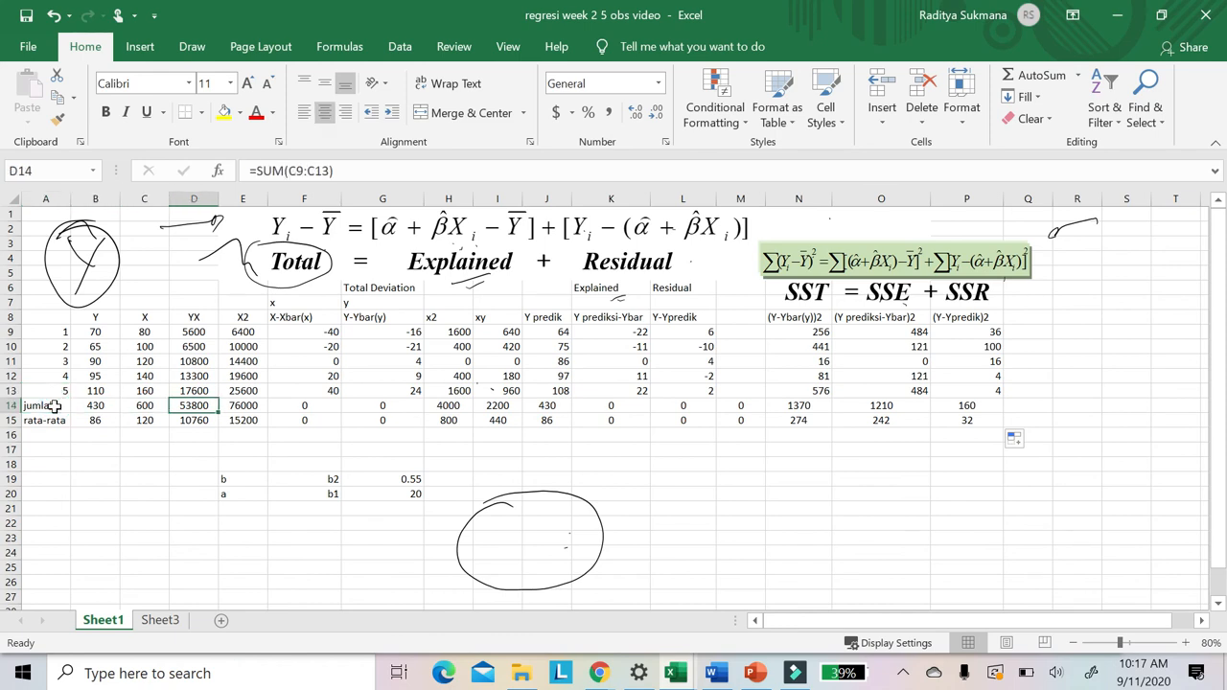
key(Right)
key(Right)
key(Right)
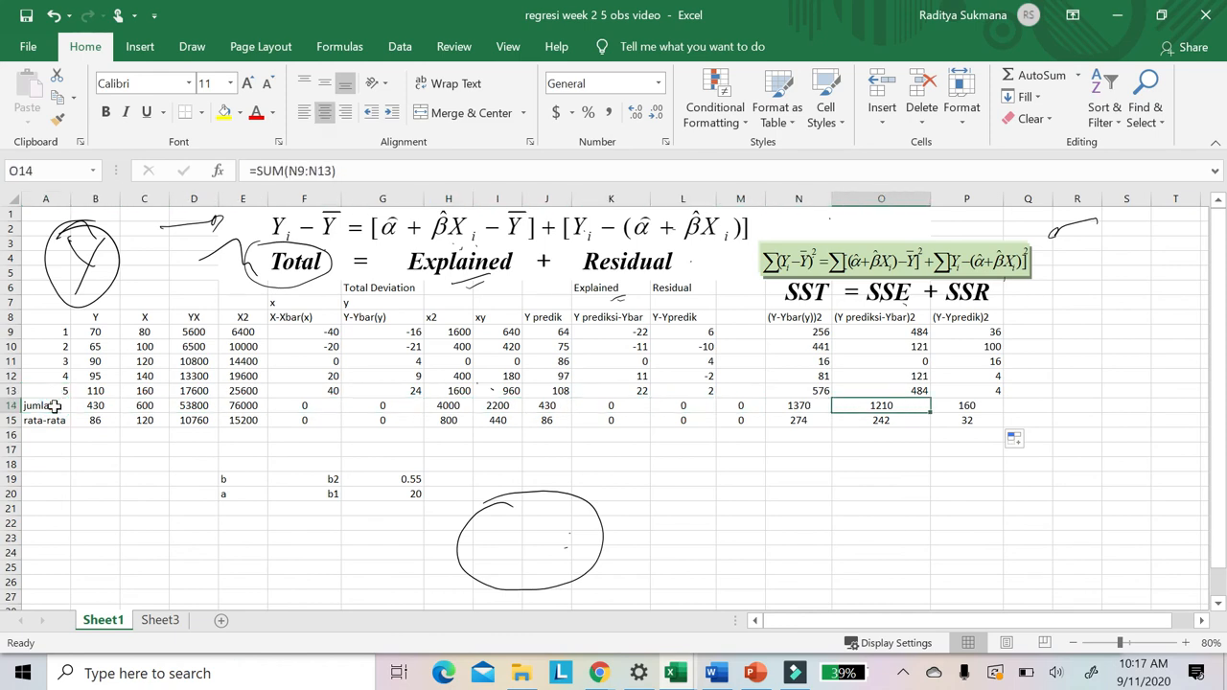
key(shift+Right)
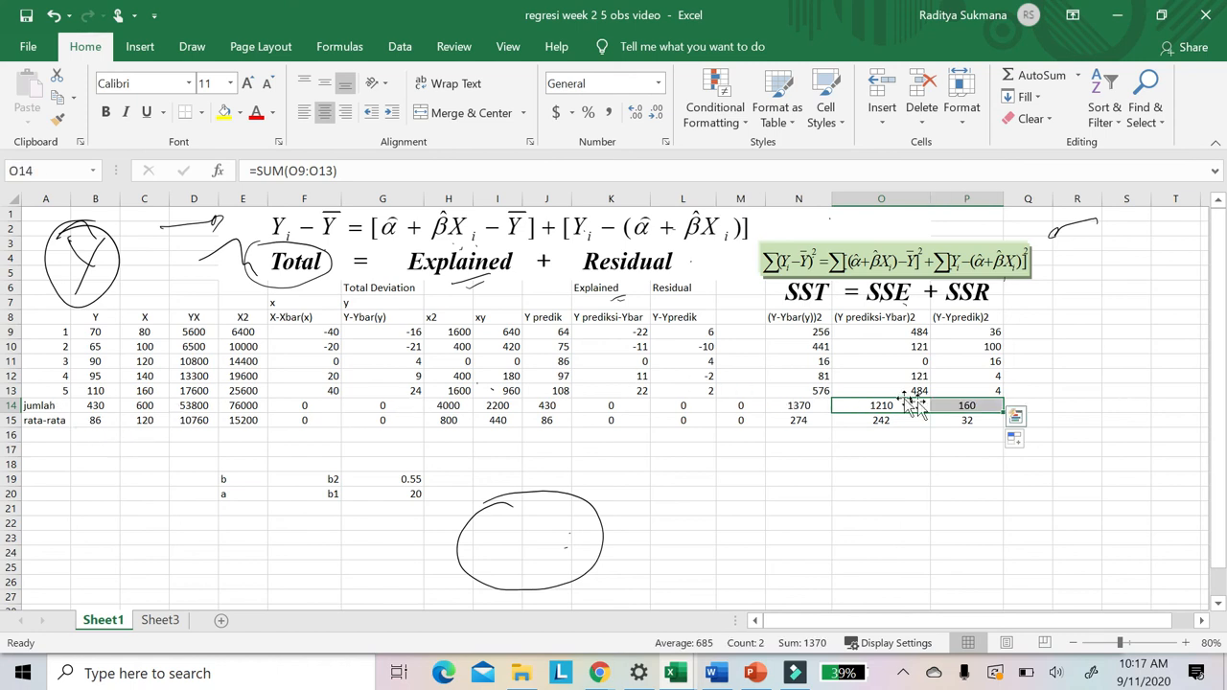
click(815, 406)
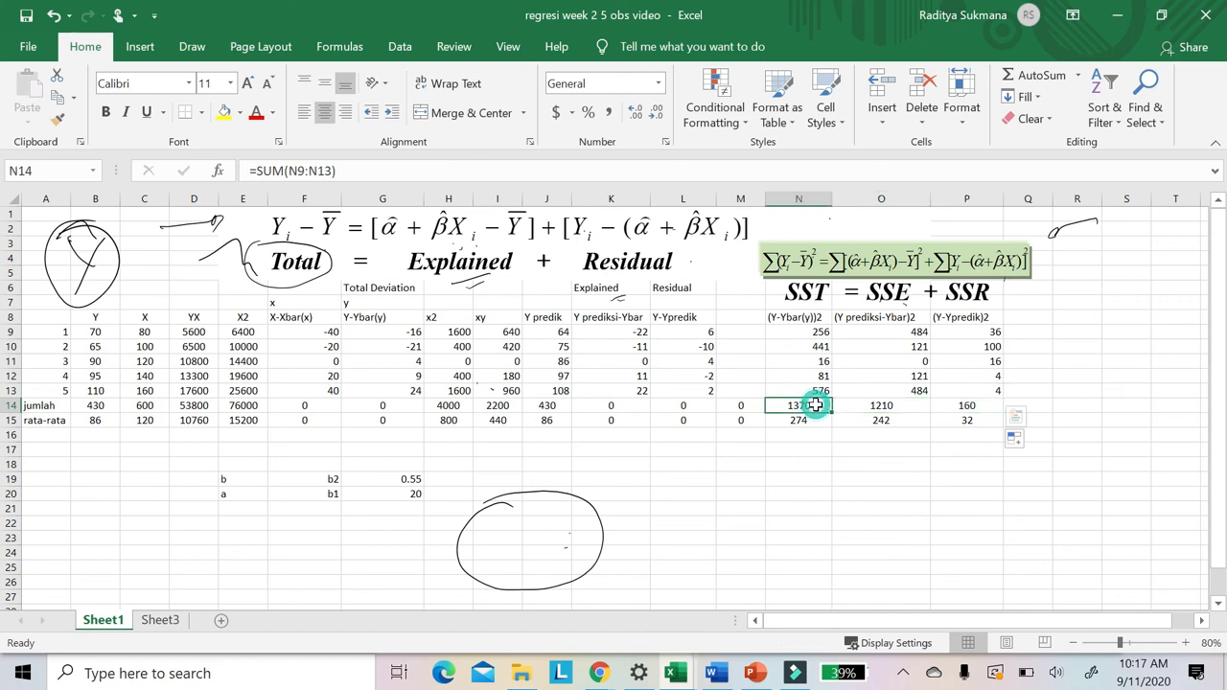
- Check the sum of the rata-rata values in O15:P15 against N15, and recheck the sum of O14:P14
click(903, 422)
drag(907, 423, 958, 422)
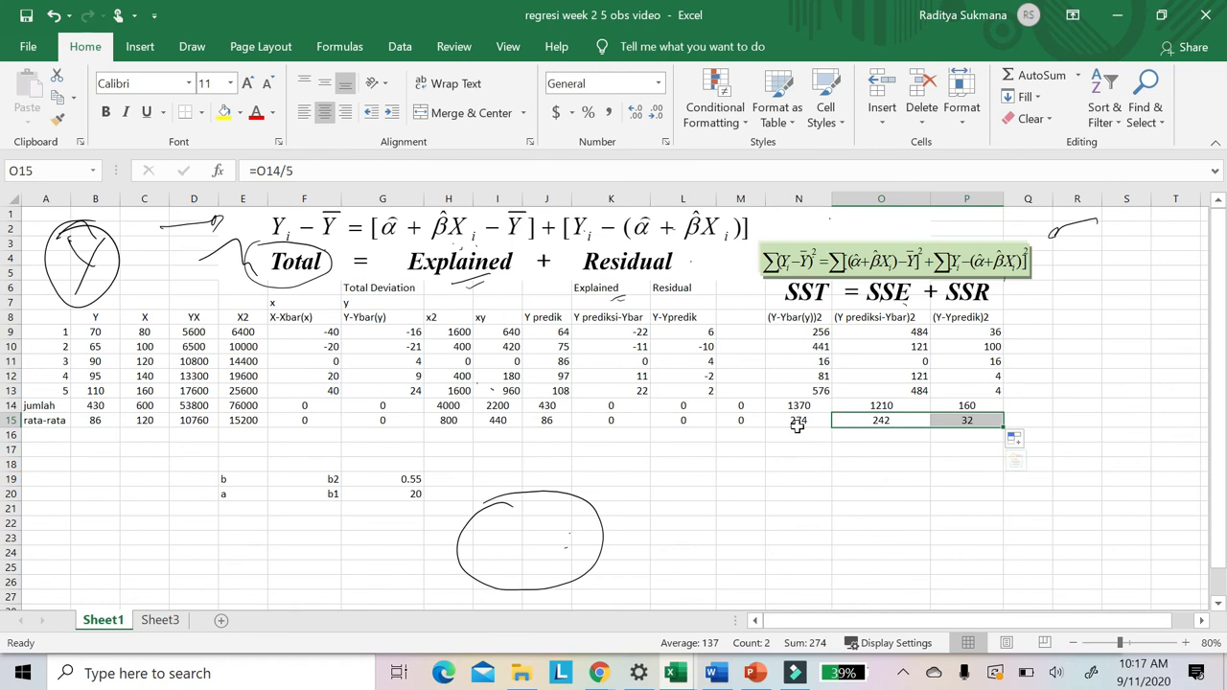
click(854, 408)
key(shift+Right)
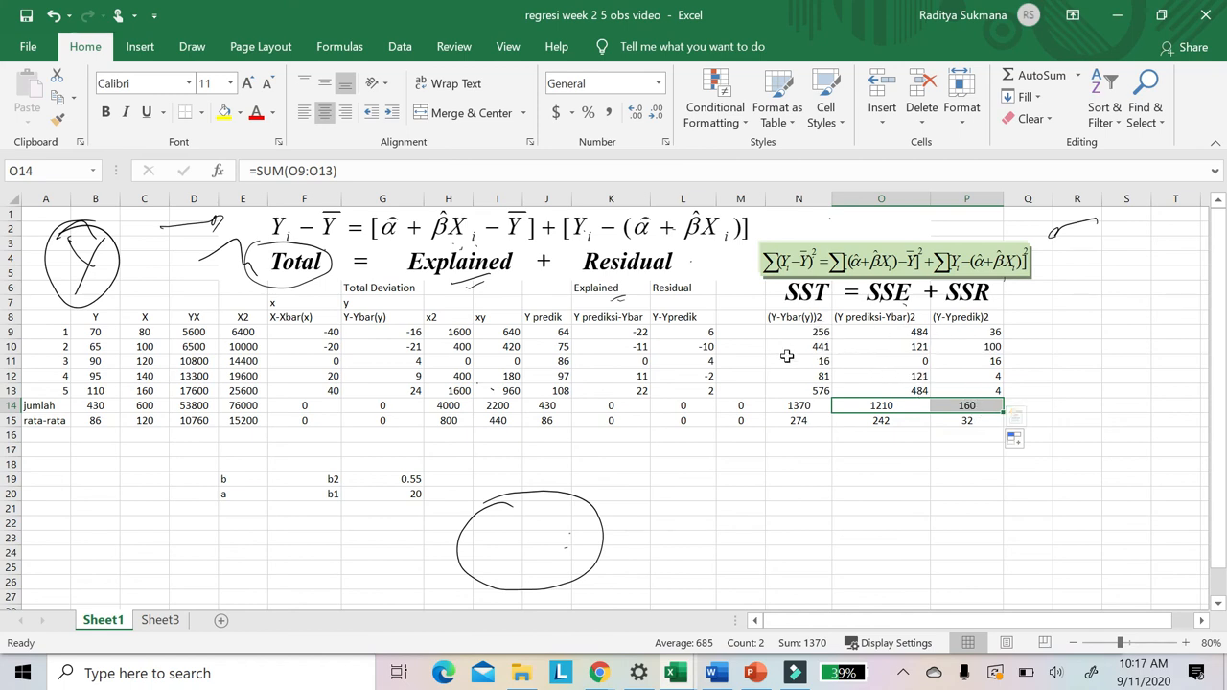
click(804, 499)
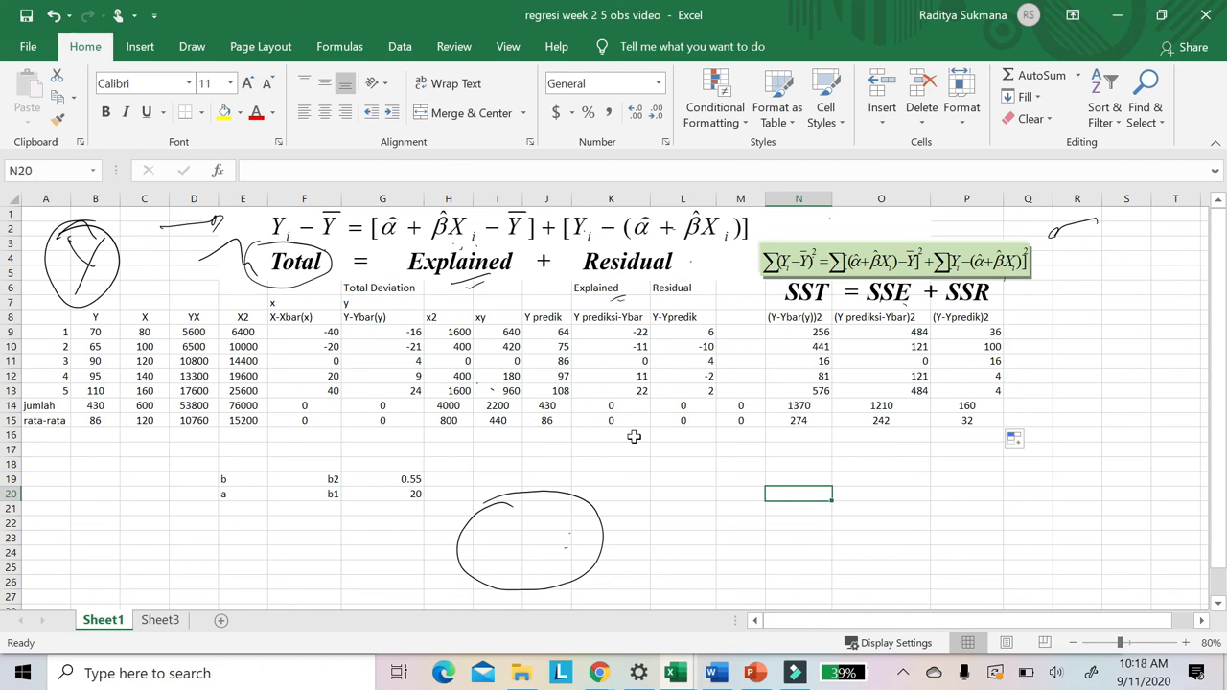
click(902, 673)
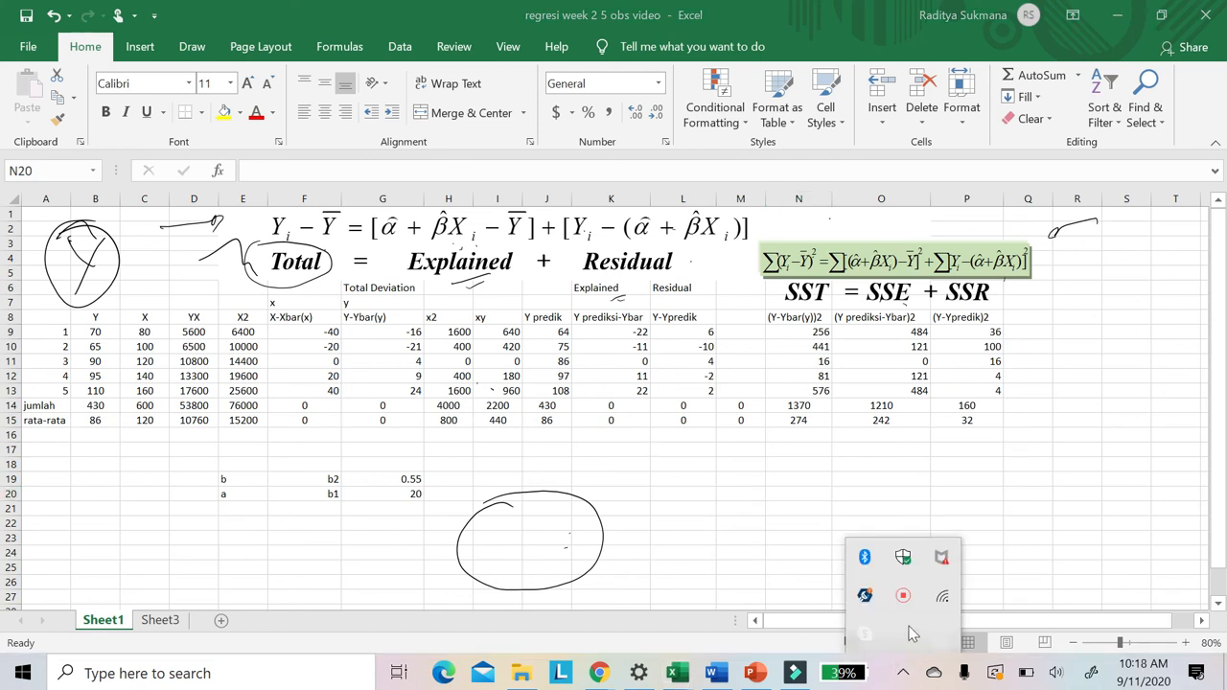